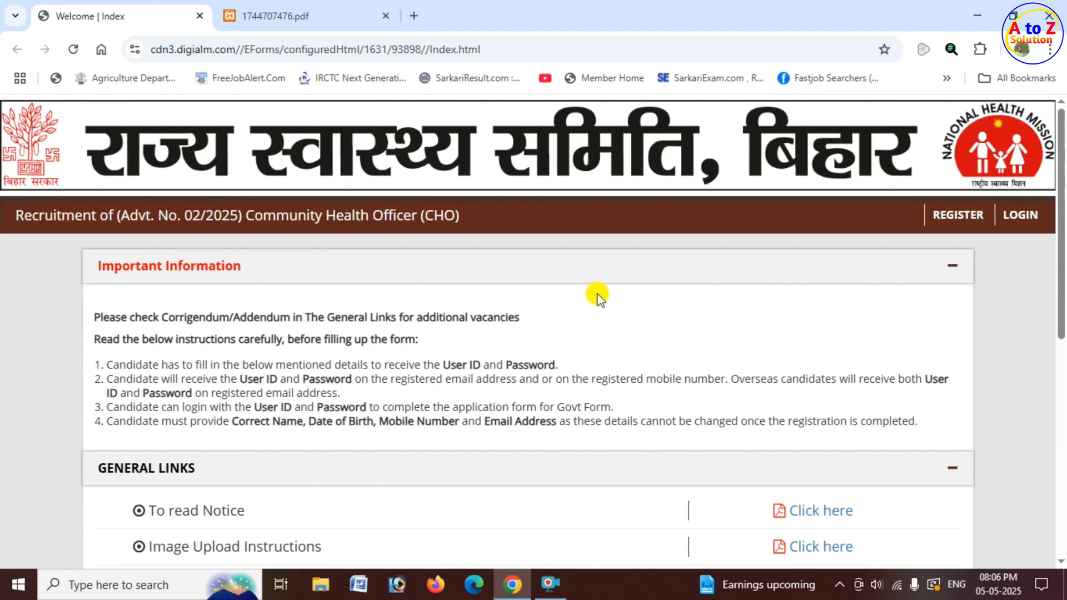
# Review the important information and the General Links for the Community Health Officer recruitment (Advt No 02/2025).
pyautogui.scroll(-1, 597, 299)
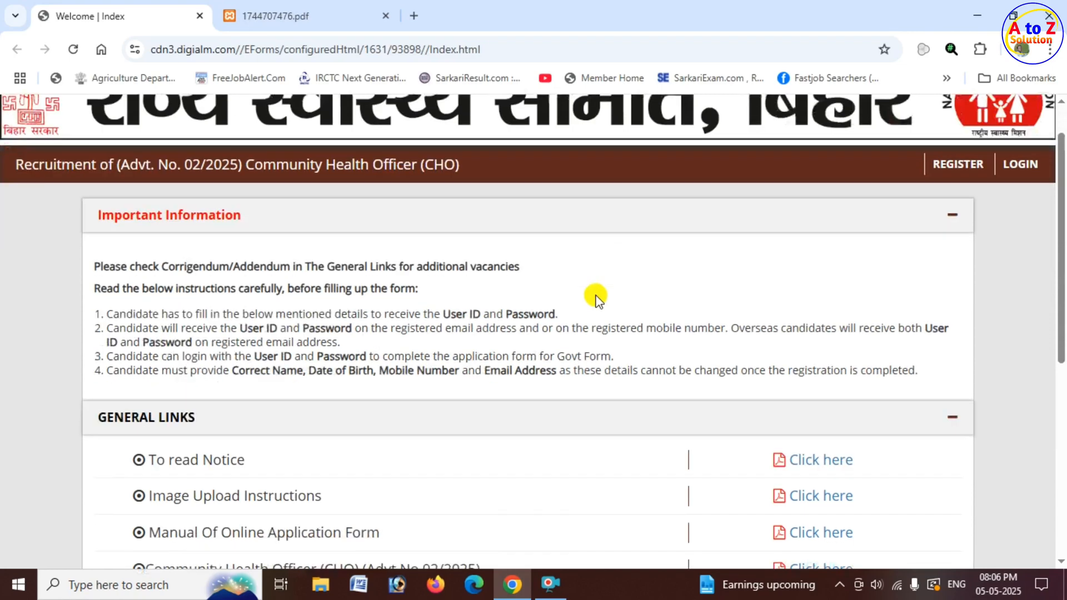
pyautogui.scroll(-1, 596, 297)
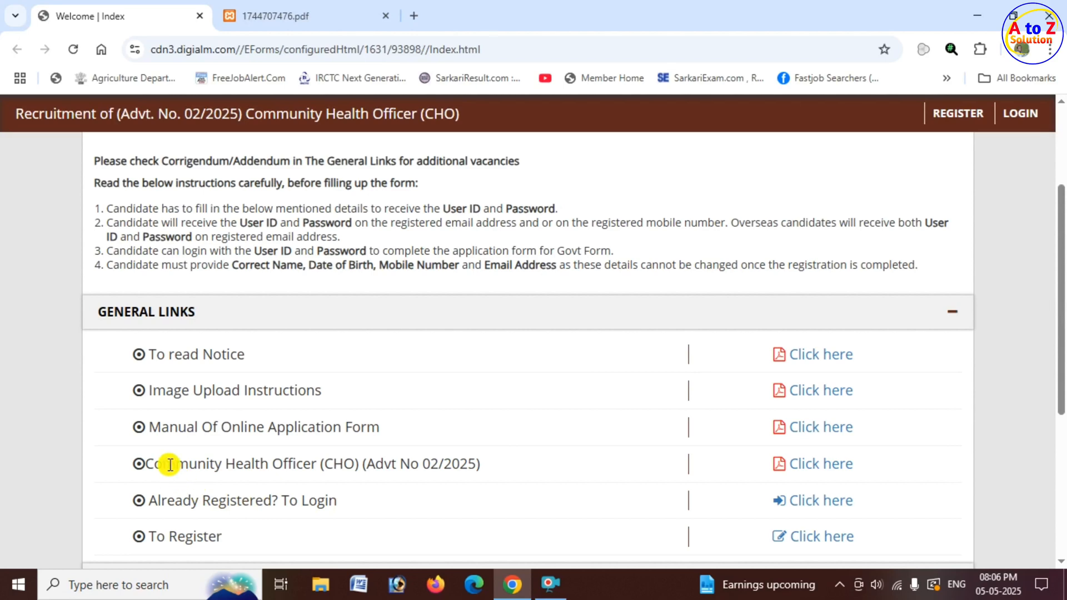
pyautogui.moveTo(163, 464); pyautogui.dragTo(489, 468)
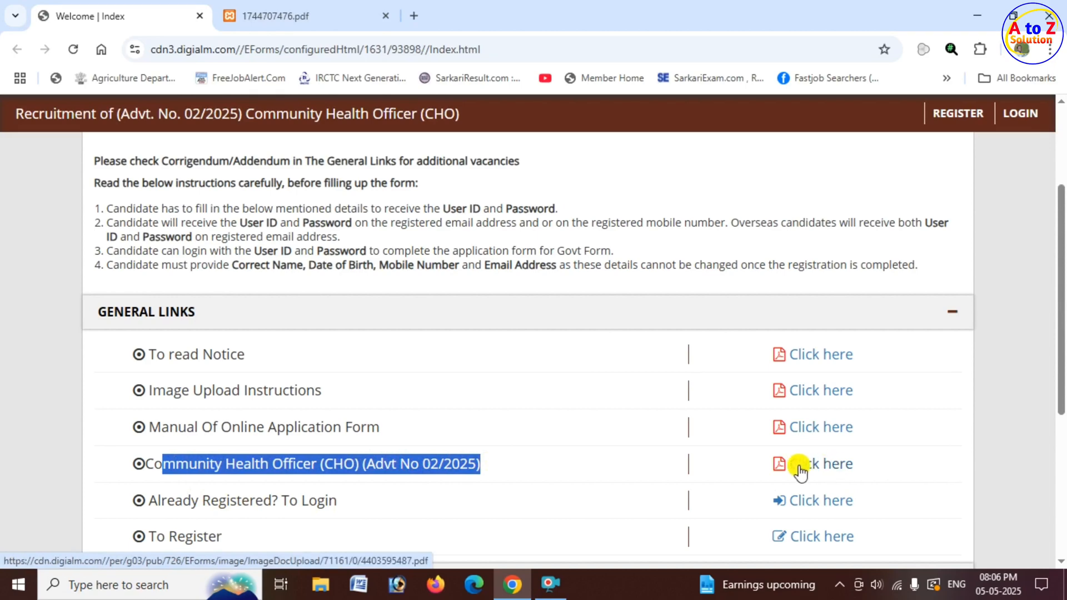
# Read the advertisement PDF 1744707476.pdf for the category-wise vacancies, qualifications, age limits and application dates.
pyautogui.click(281, 16)
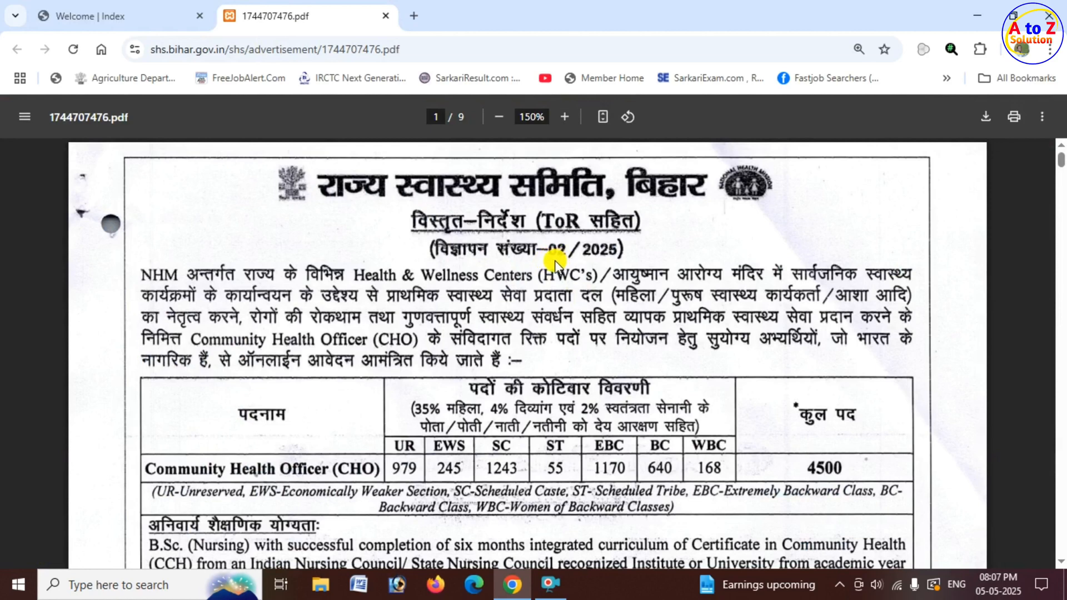
pyautogui.scroll(-2, 605, 294)
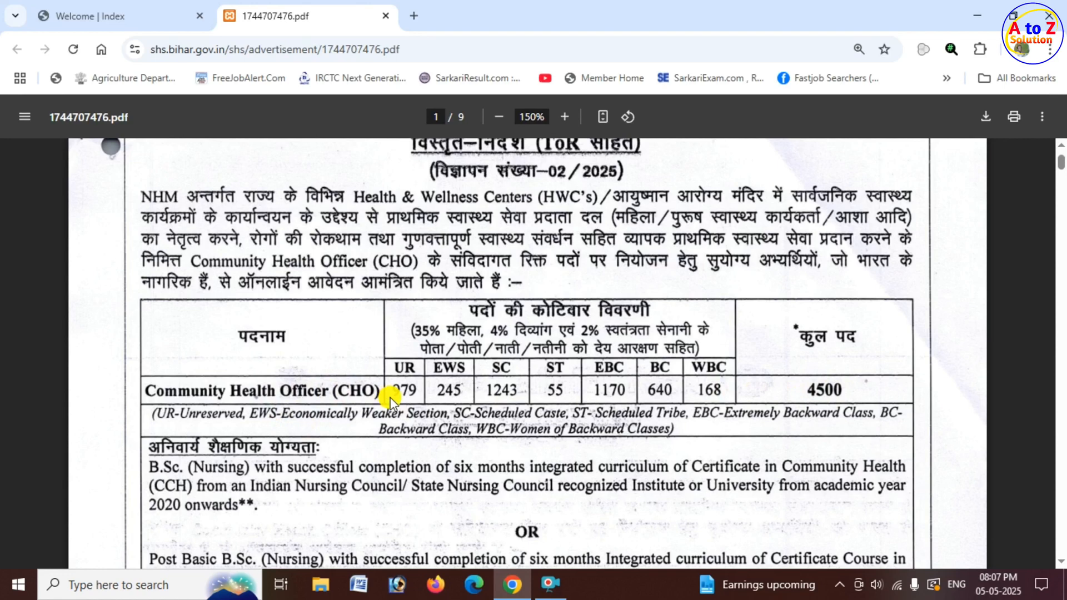
pyautogui.scroll(-3, 391, 398)
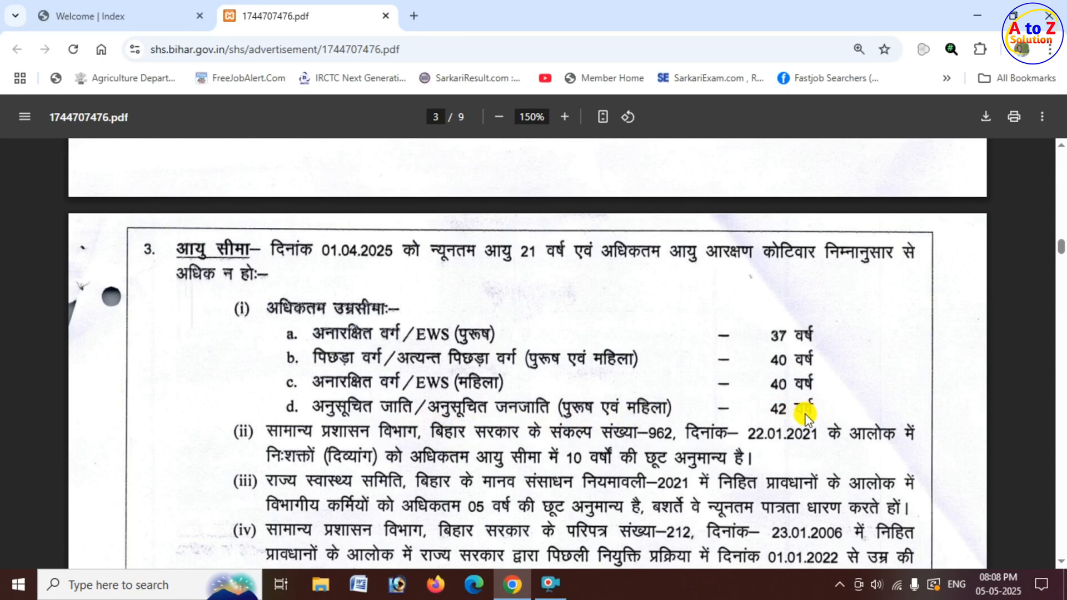
pyautogui.scroll(-1, 578, 431)
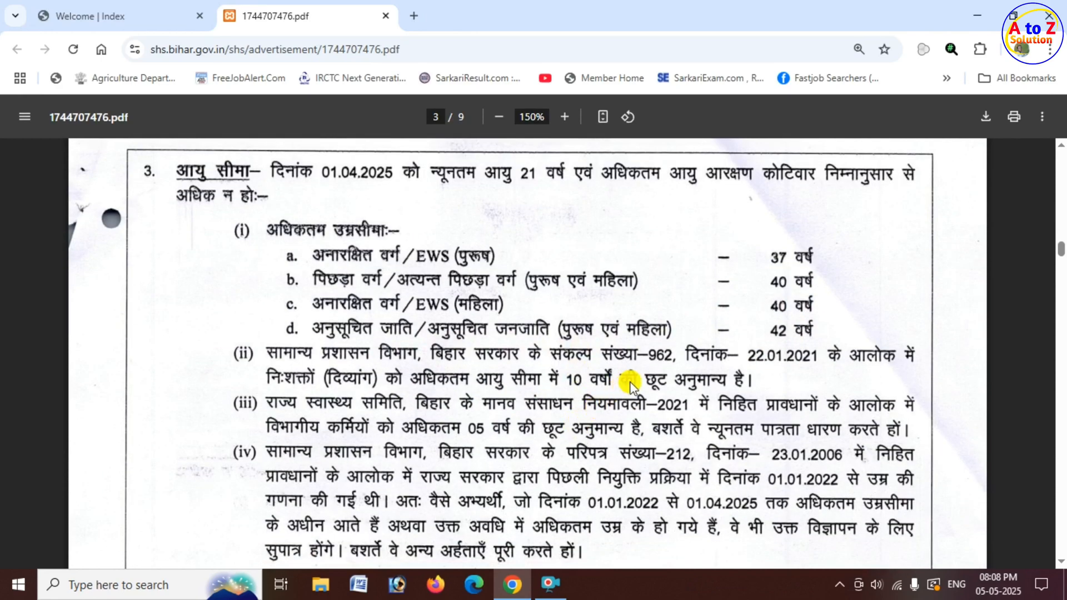
pyautogui.scroll(-1, 689, 400)
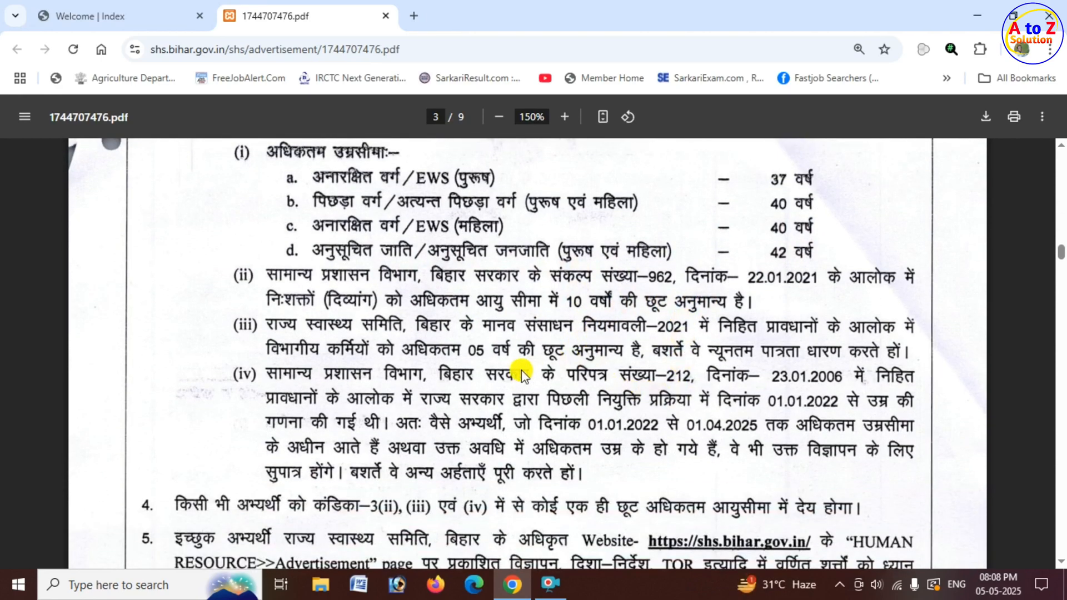
pyautogui.scroll(-7, 504, 379)
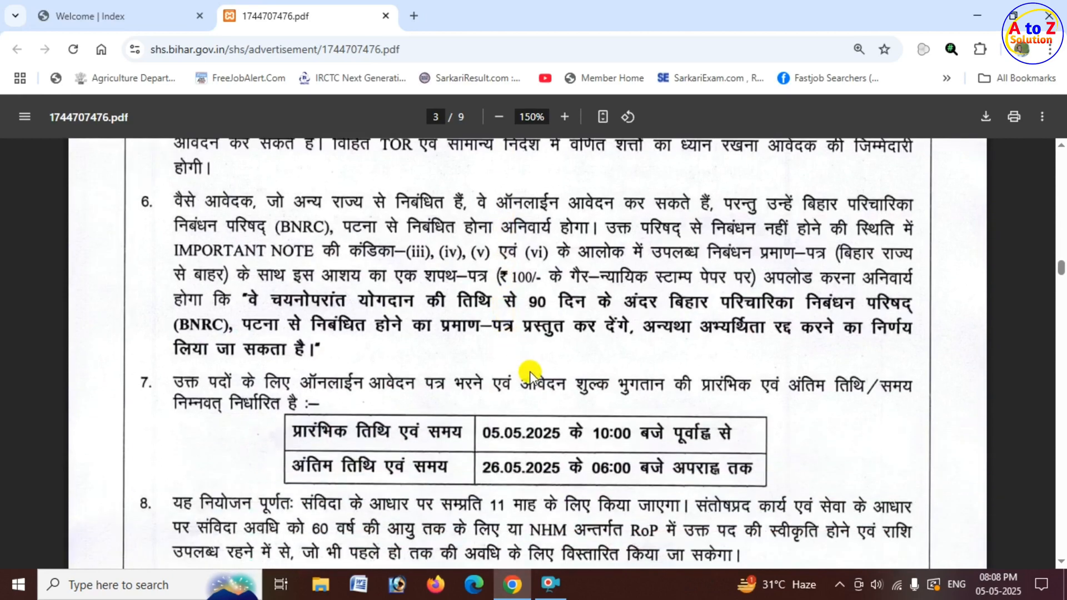
pyautogui.scroll(-1, 531, 380)
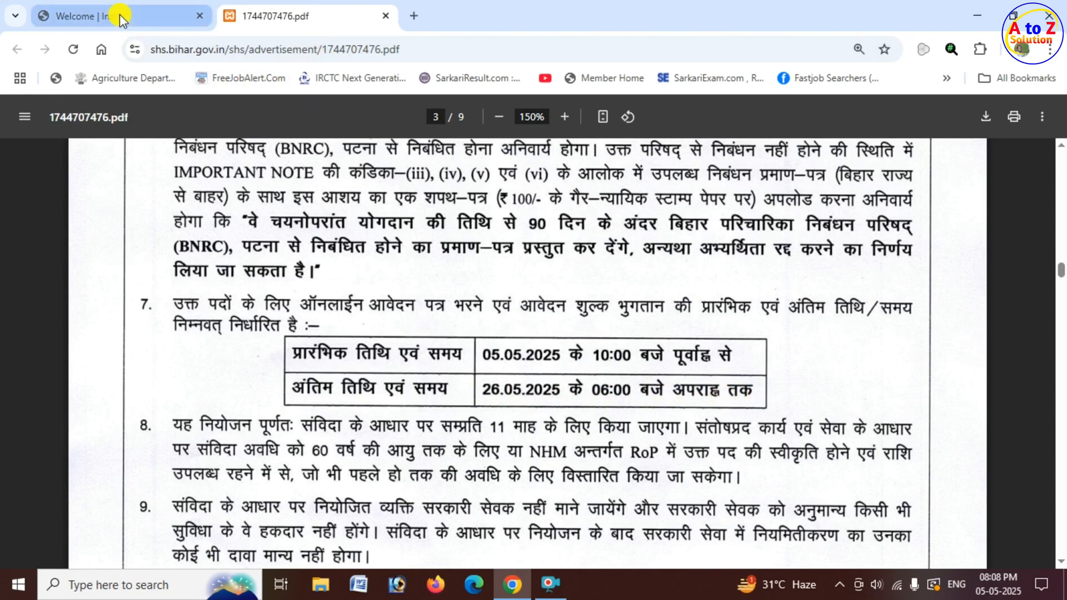
# Open the registration form from the recruitment index page, dismissing the instructions and agreeing to the consent statement.
pyautogui.click(83, 16)
pyautogui.scroll(3, 839, 310)
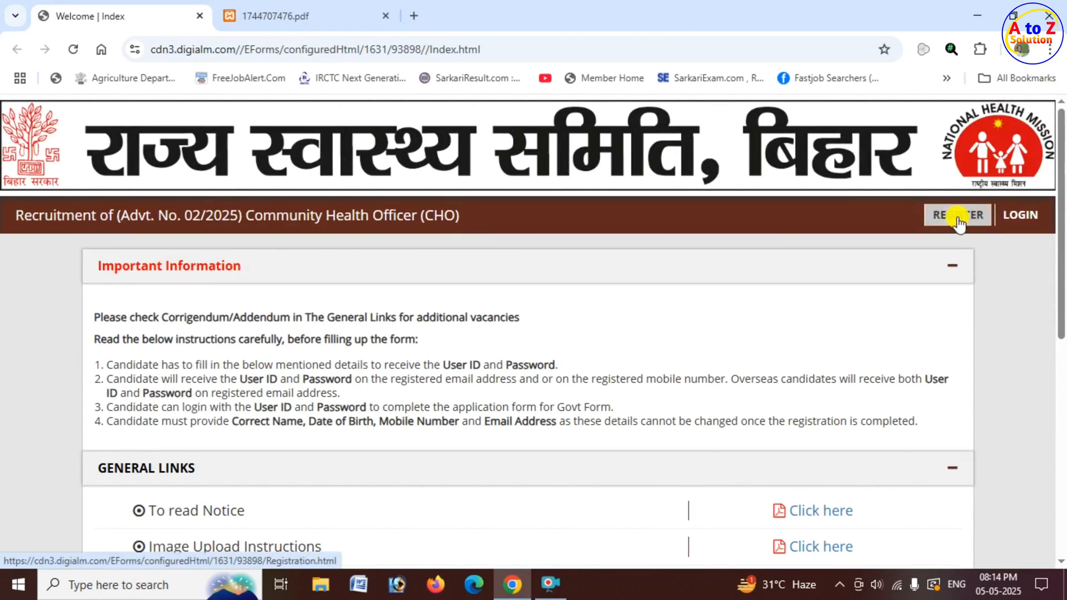
pyautogui.click(959, 217)
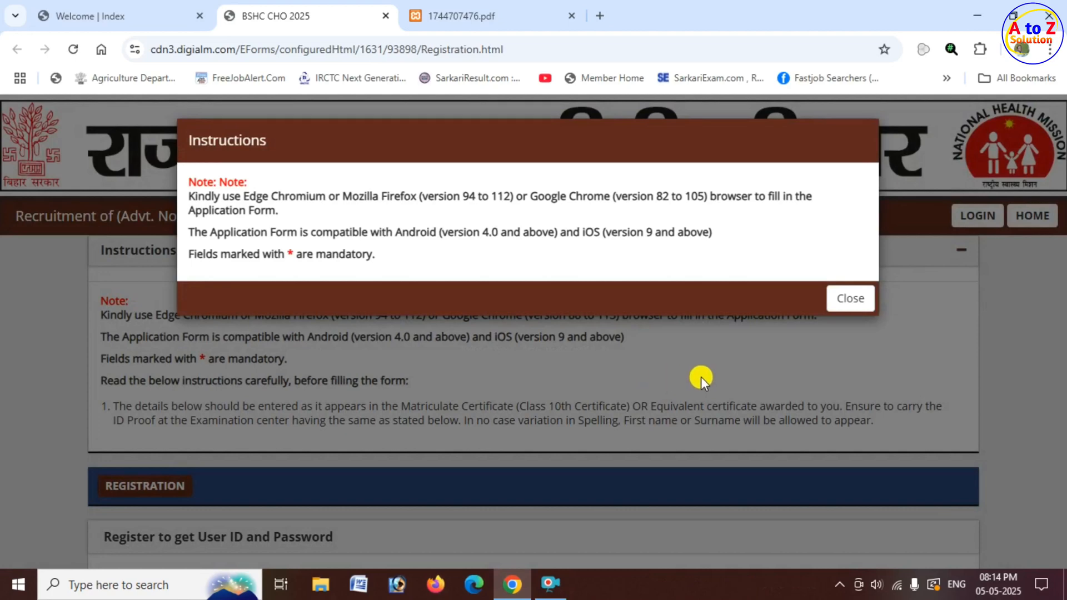
pyautogui.moveTo(208, 143); pyautogui.dragTo(269, 144)
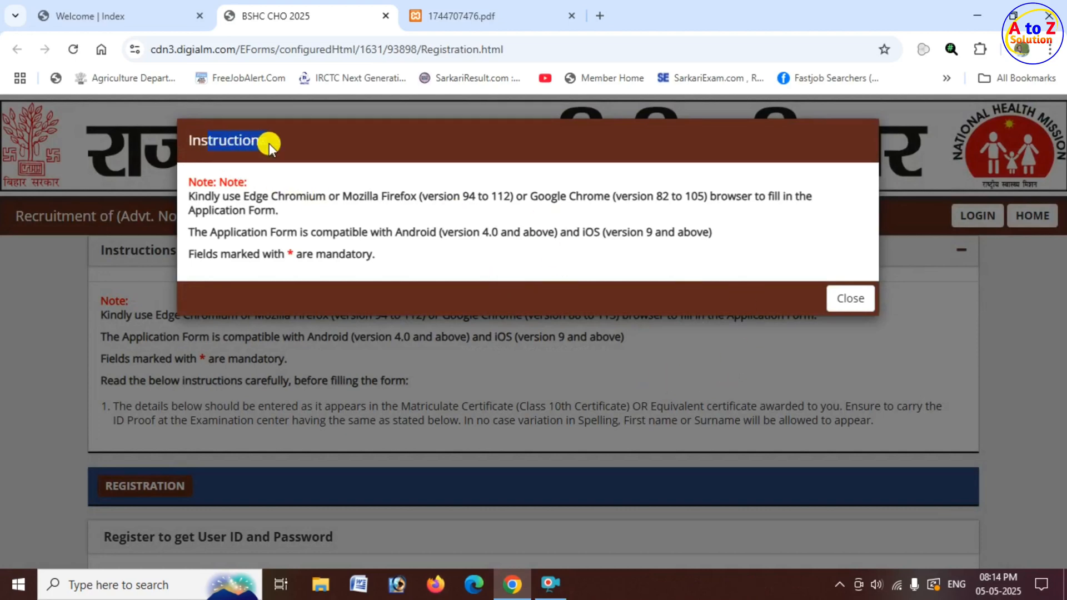
pyautogui.click(851, 298)
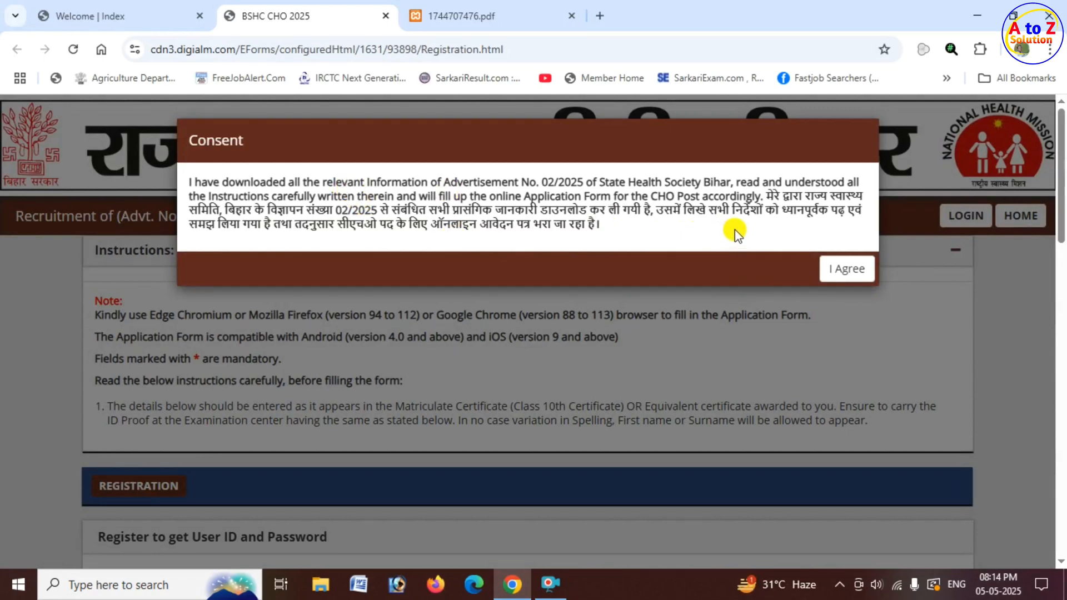
pyautogui.click(854, 271)
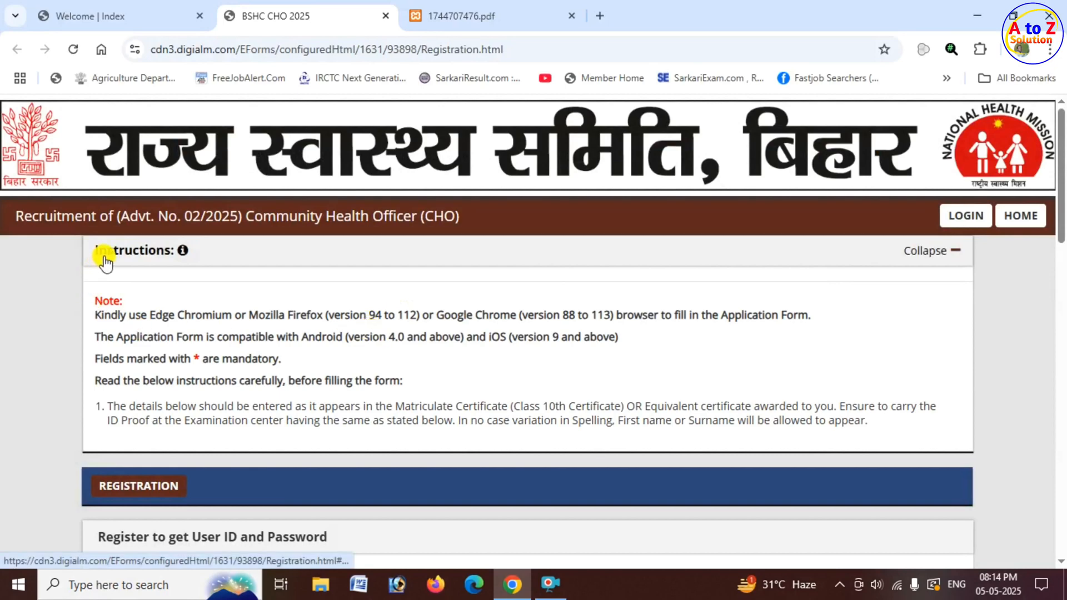
# Look over the candidate first, middle and last name fields in the registration form.
pyautogui.scroll(-5, 359, 334)
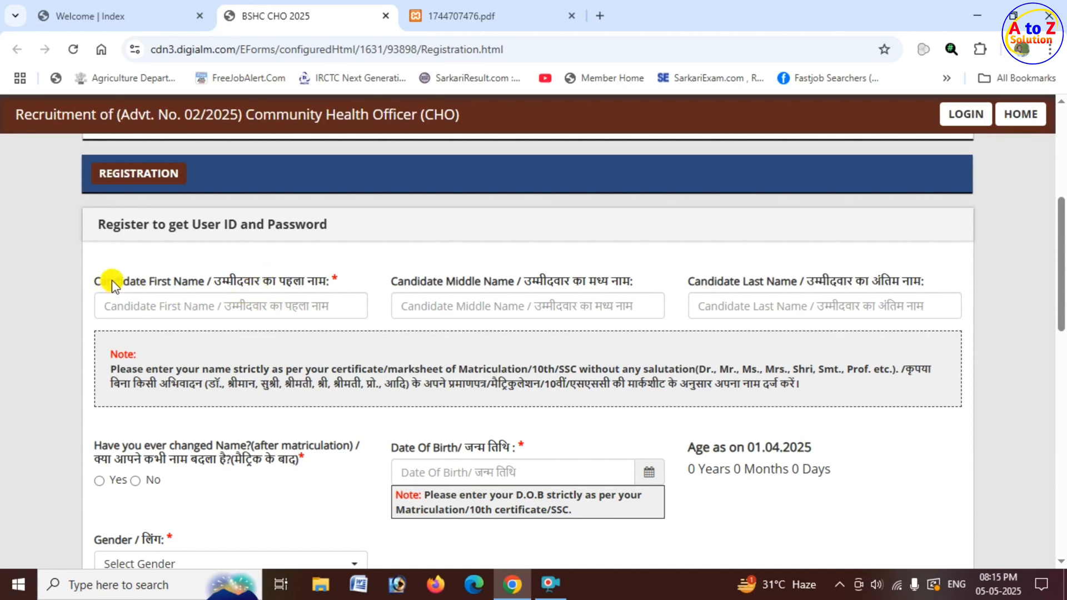
pyautogui.moveTo(113, 279); pyautogui.dragTo(174, 300)
pyautogui.click(182, 306)
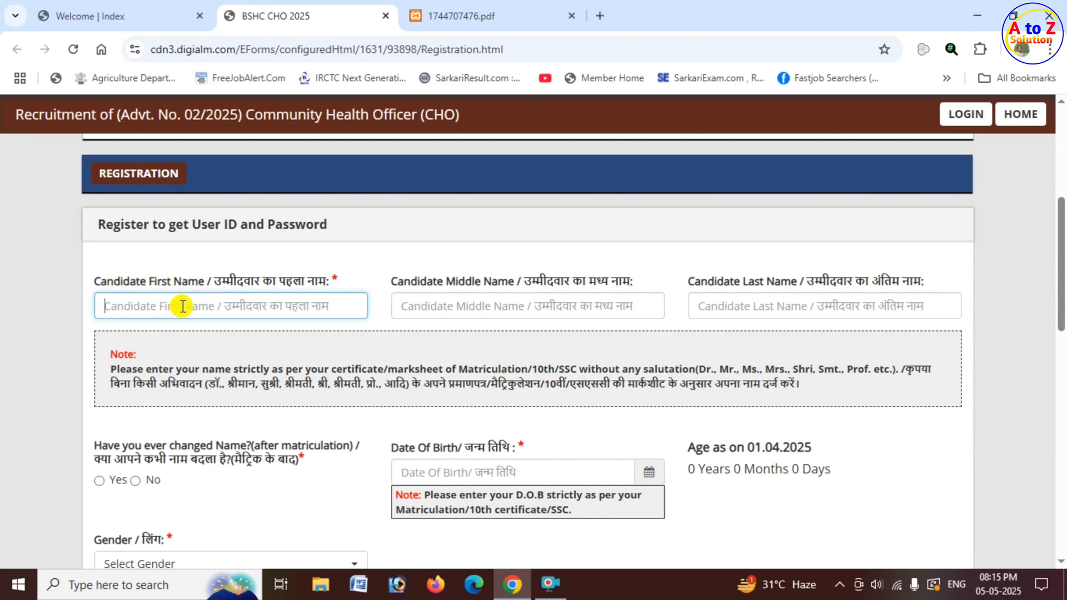
pyautogui.click(506, 306)
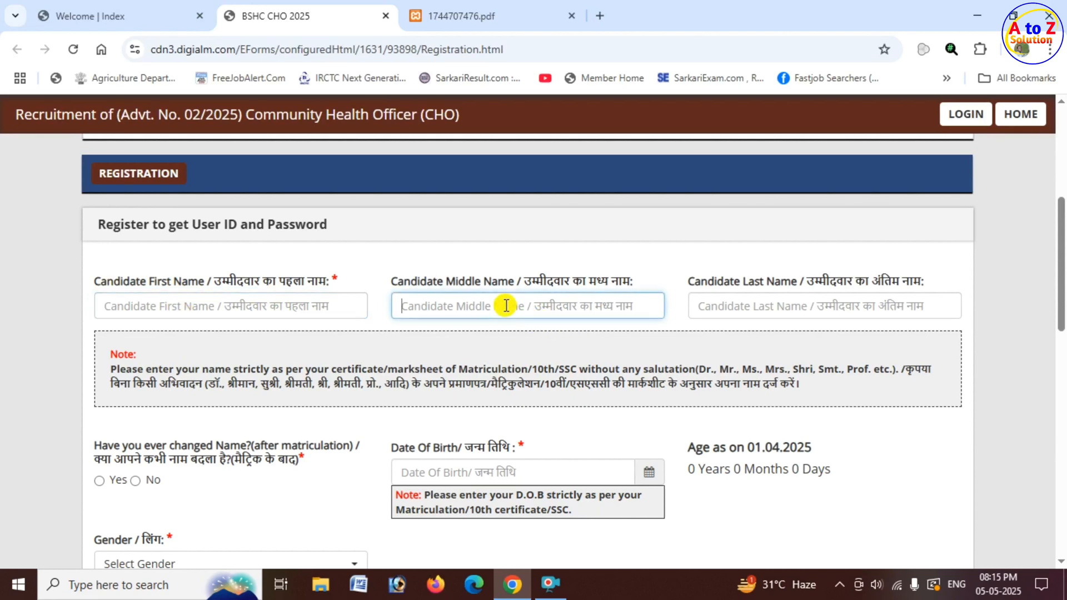
pyautogui.moveTo(701, 281); pyautogui.dragTo(741, 281)
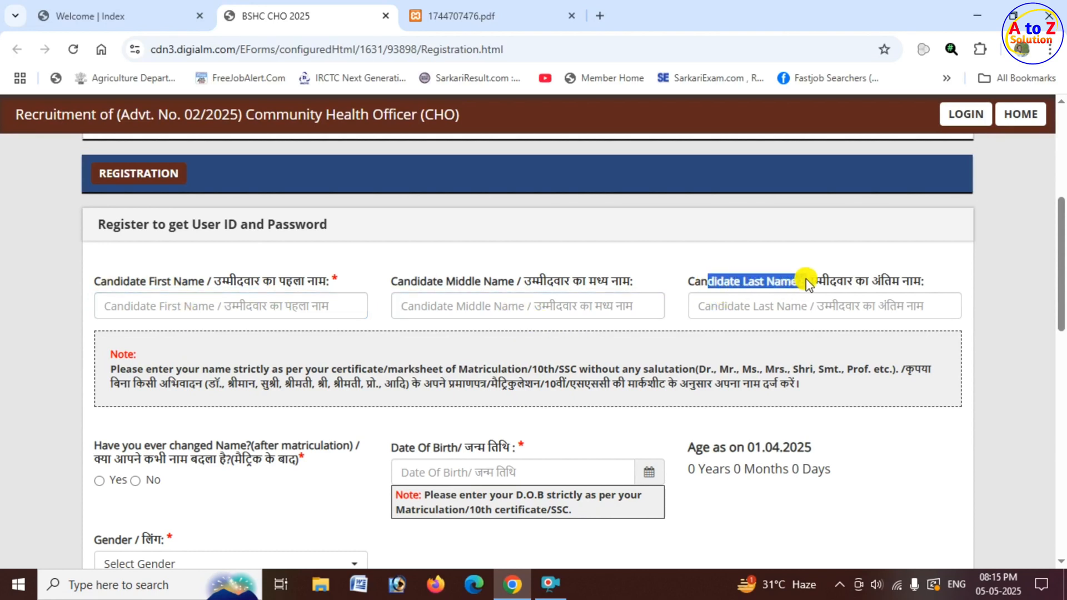
pyautogui.click(750, 307)
# Check the new-name field offered for a changed name, and answer No to having changed name after matriculation.
pyautogui.scroll(-1, 356, 333)
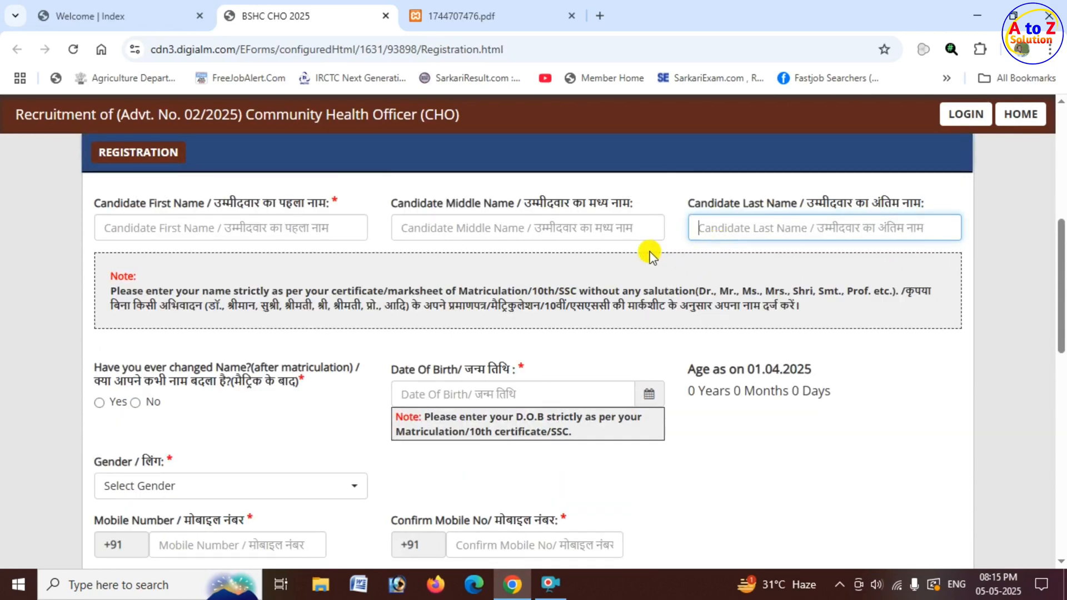
pyautogui.scroll(-1, 234, 356)
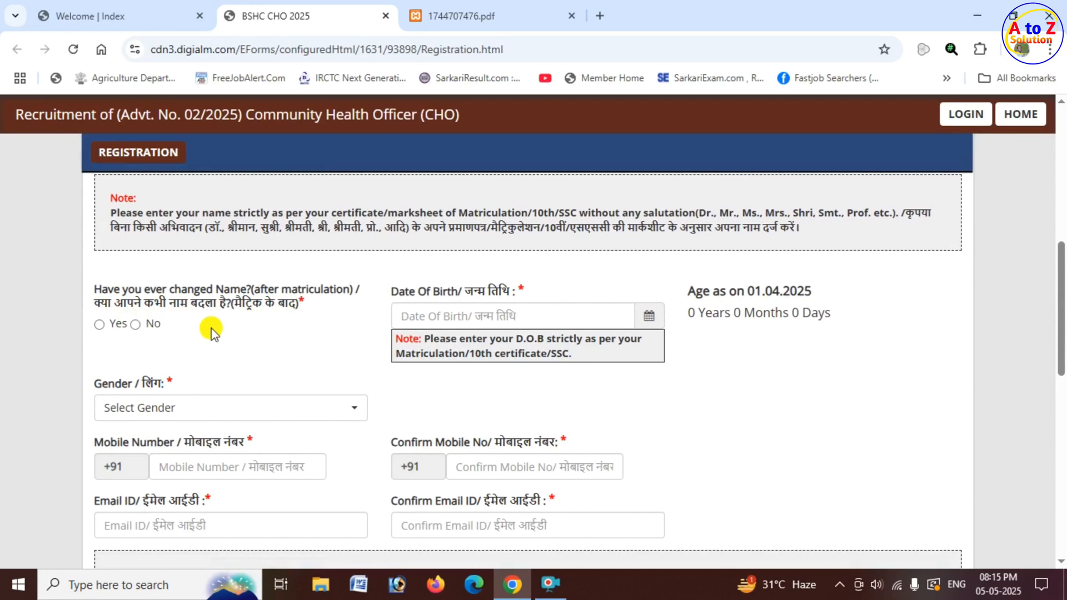
pyautogui.click(99, 324)
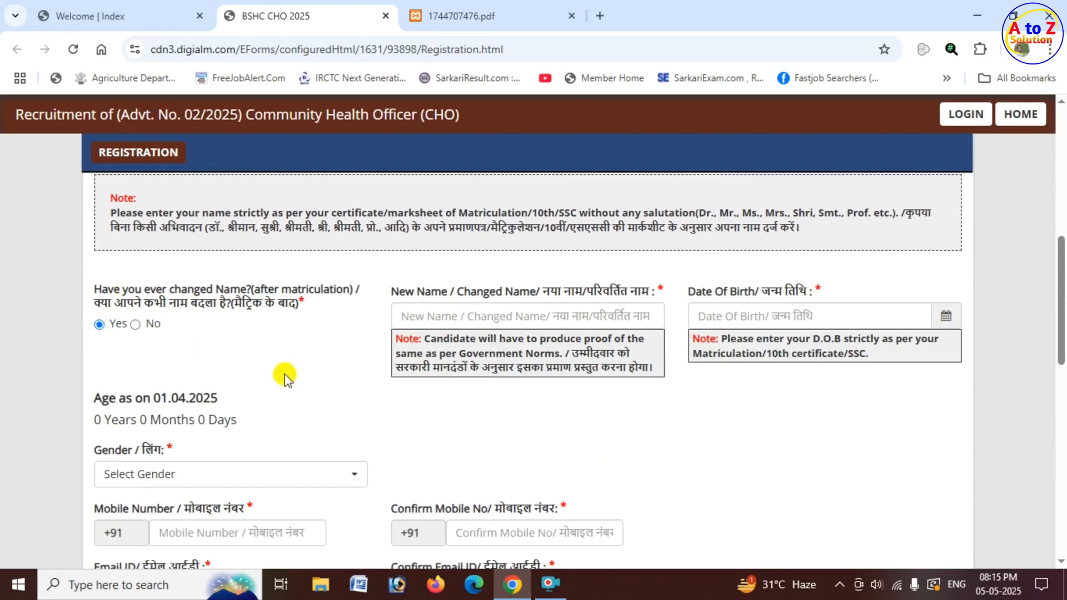
pyautogui.click(466, 317)
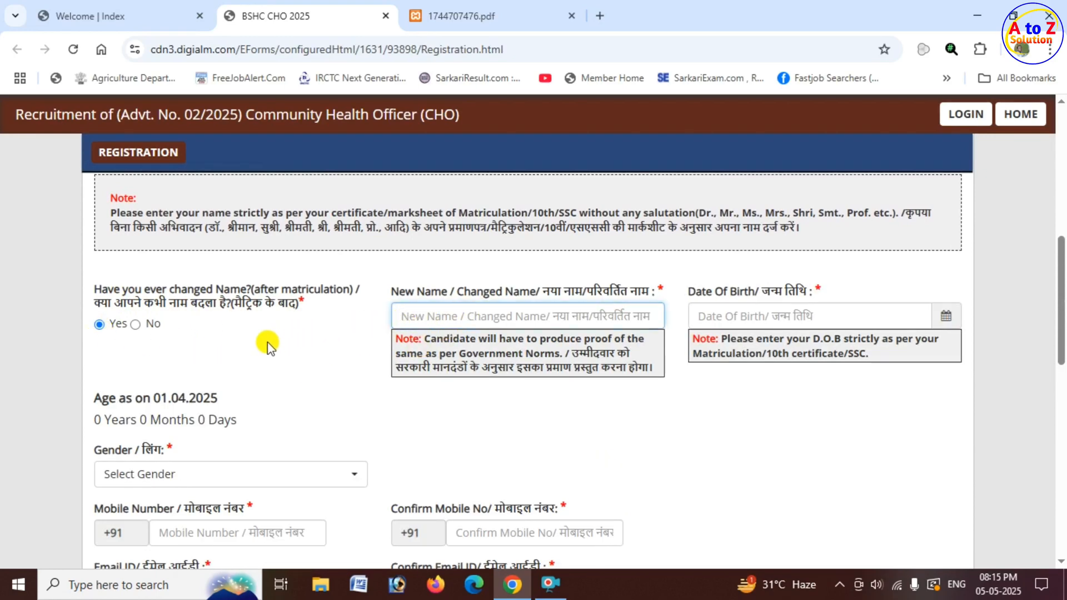
pyautogui.click(136, 324)
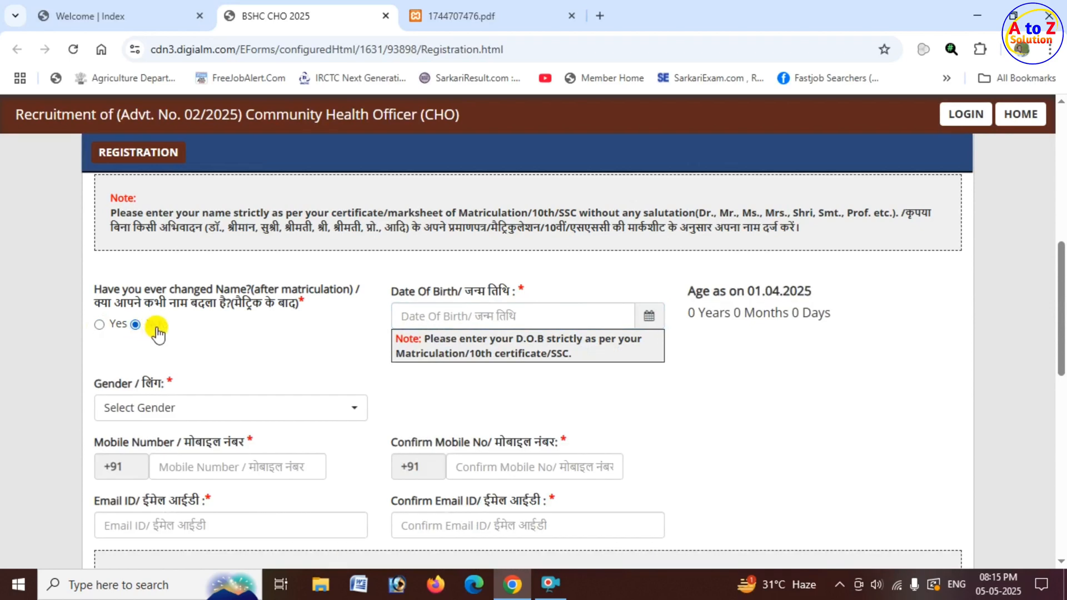
# Choose the candidate's date of birth in the calendar and check the age calculated as on 01.04.2025.
pyautogui.moveTo(395, 299); pyautogui.dragTo(469, 299)
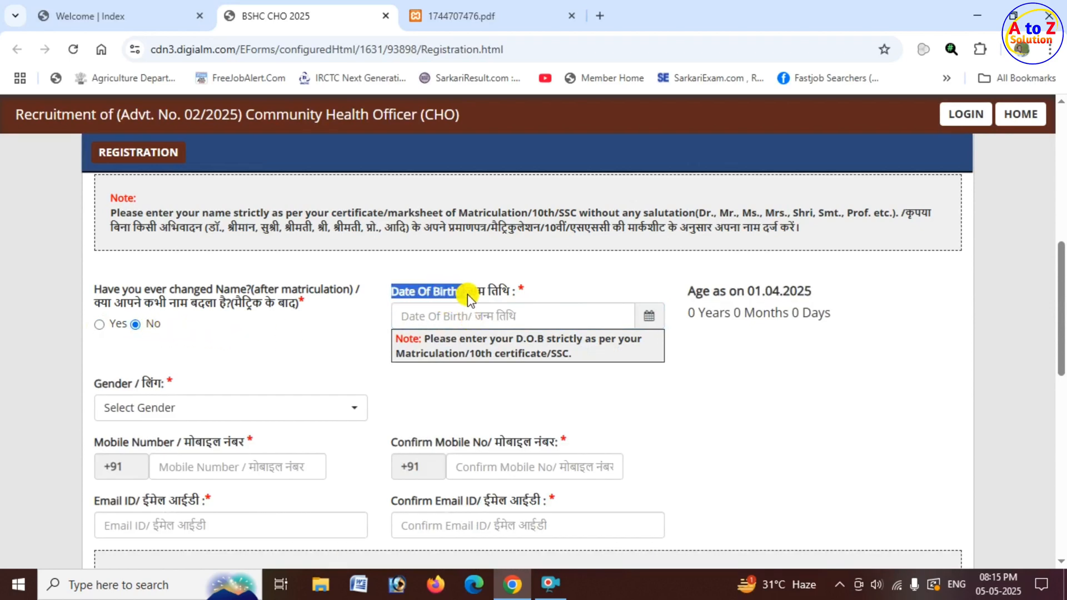
pyautogui.click(651, 322)
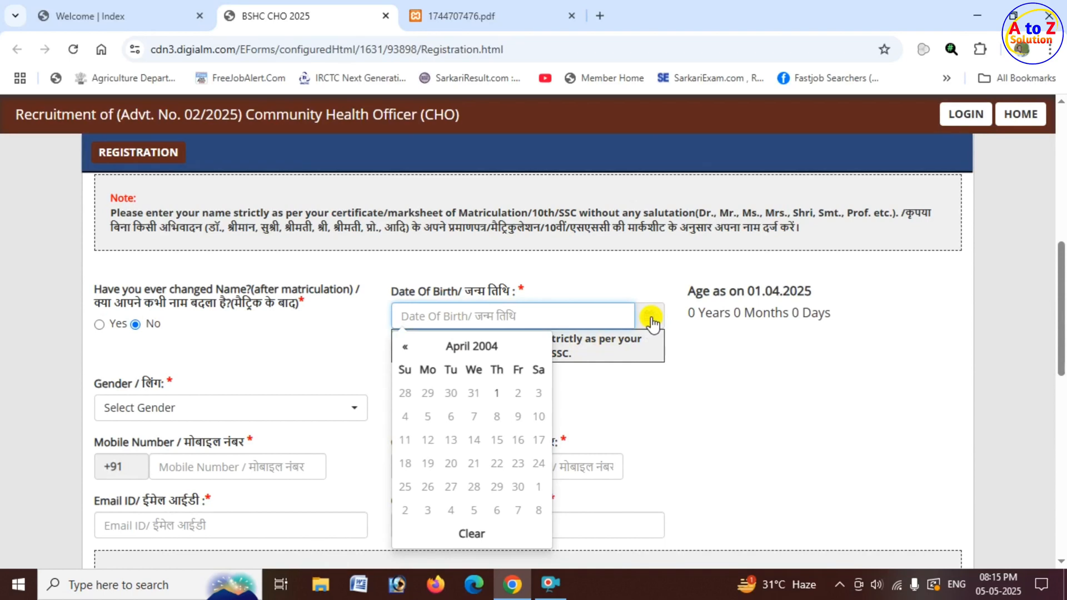
pyautogui.click(493, 350)
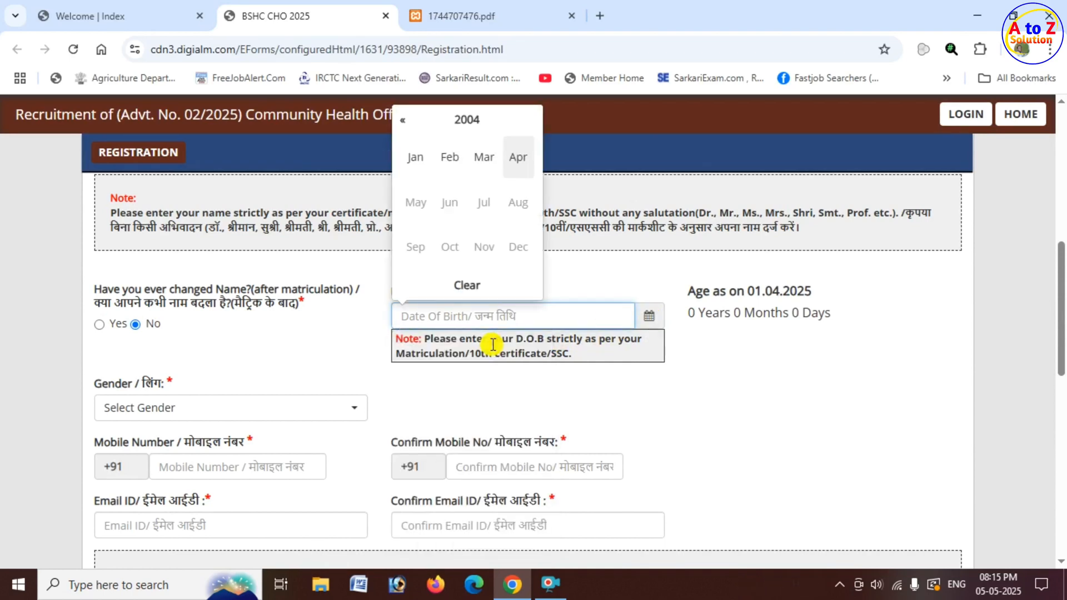
pyautogui.click(467, 123)
pyautogui.click(402, 120)
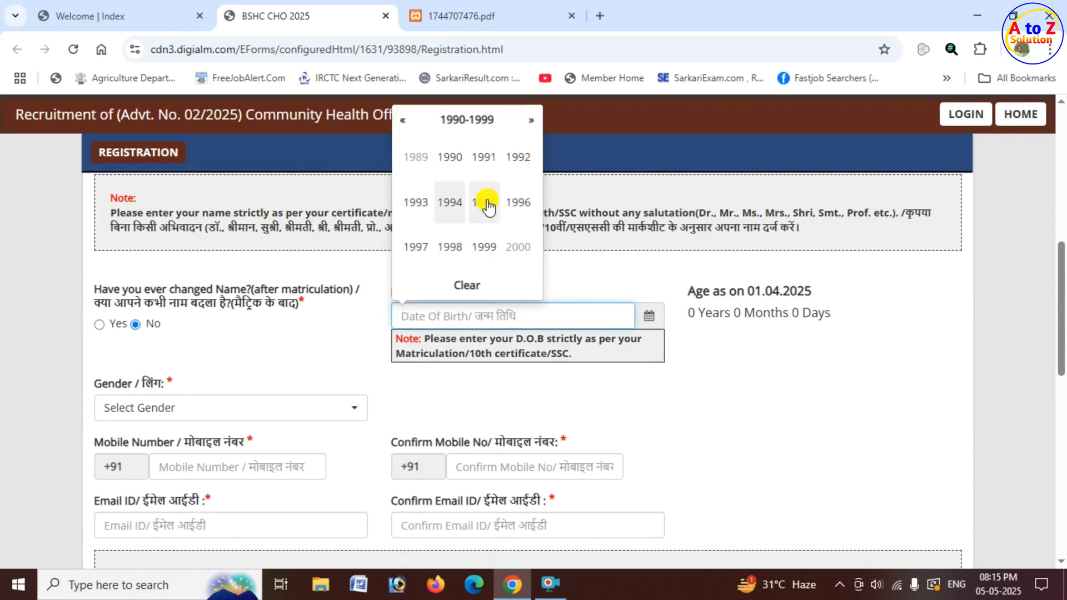
pyautogui.click(520, 203)
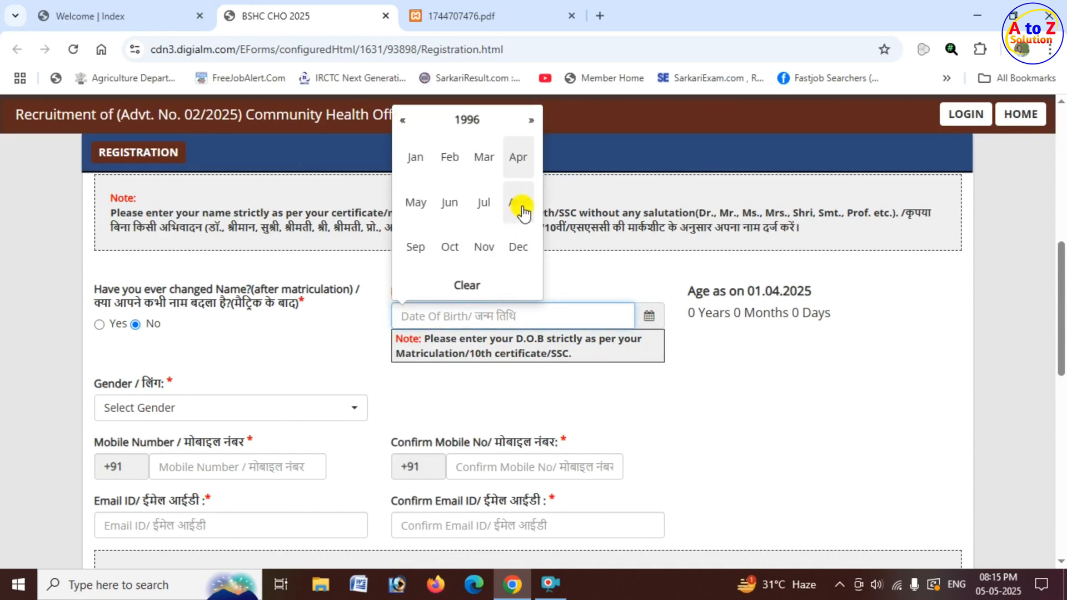
pyautogui.click(484, 160)
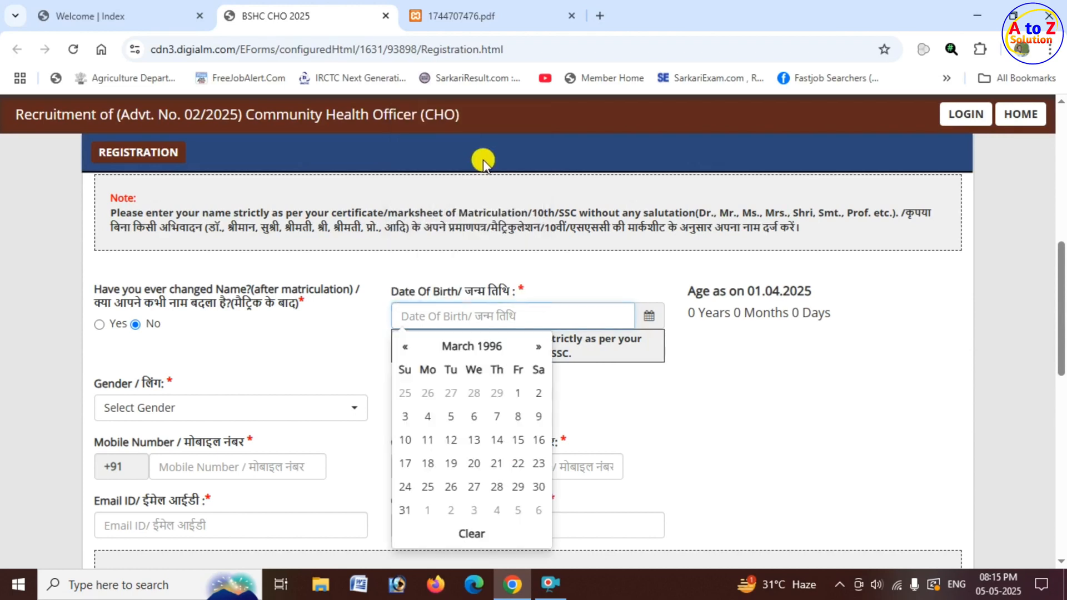
pyautogui.click(451, 440)
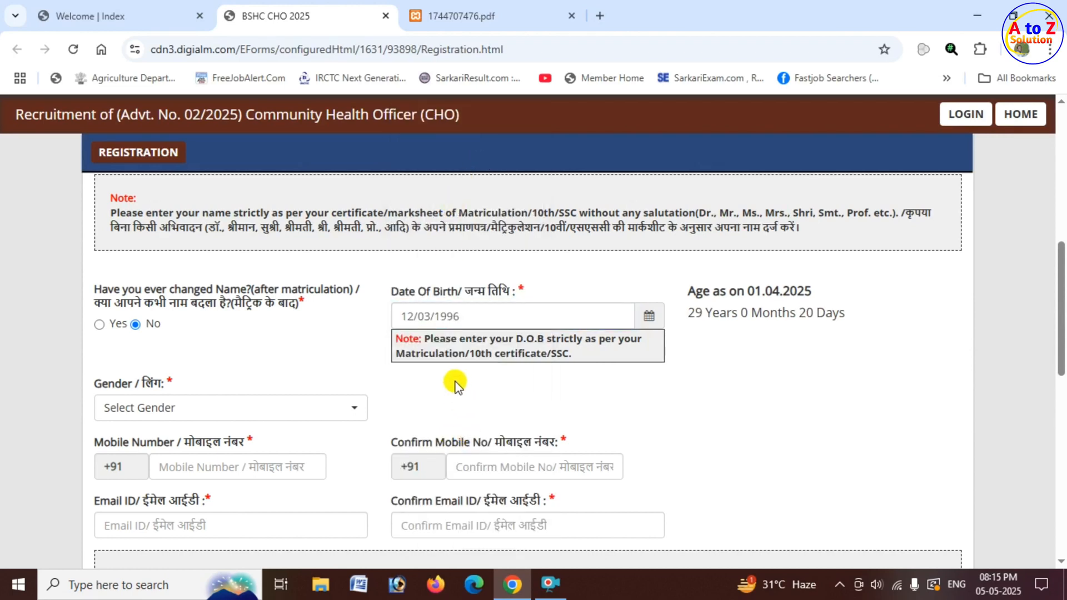
pyautogui.moveTo(397, 294); pyautogui.dragTo(526, 298)
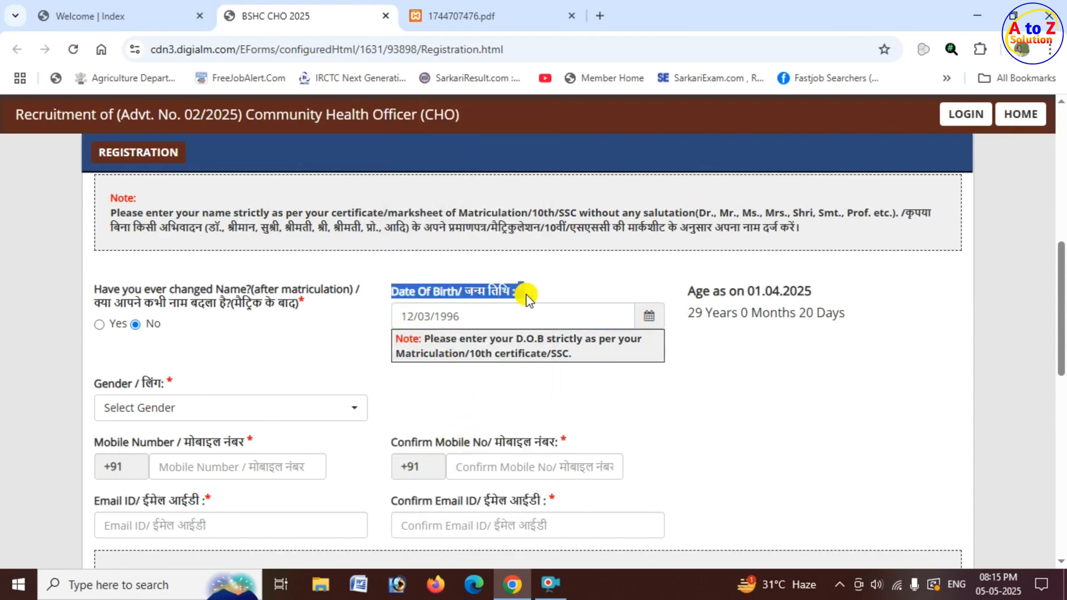
pyautogui.moveTo(687, 313); pyautogui.dragTo(849, 314)
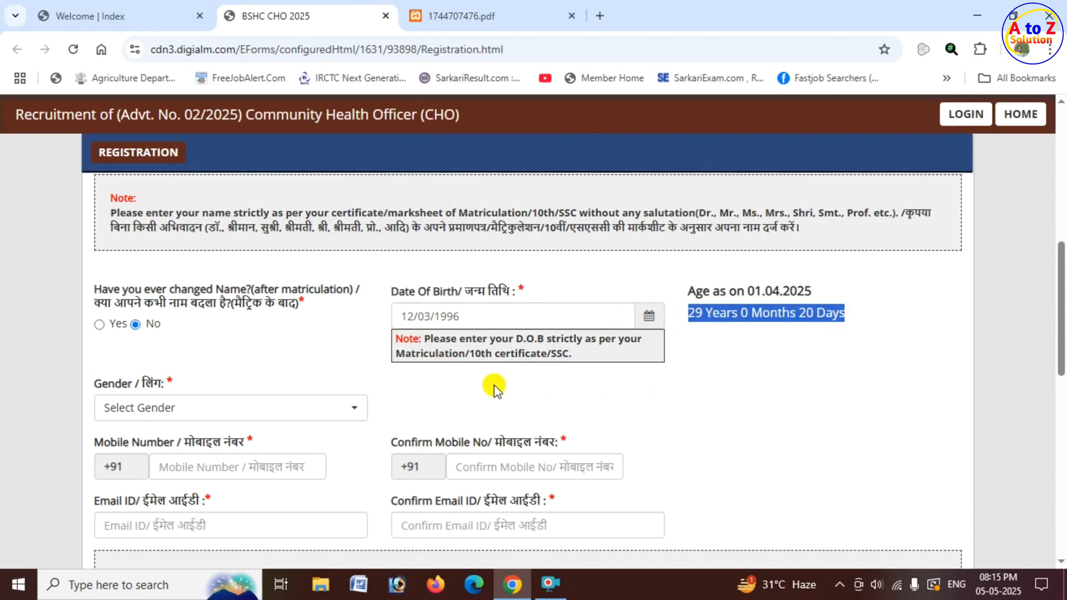
# Set the candidate's gender to Male in the registration form.
pyautogui.scroll(-3, 497, 389)
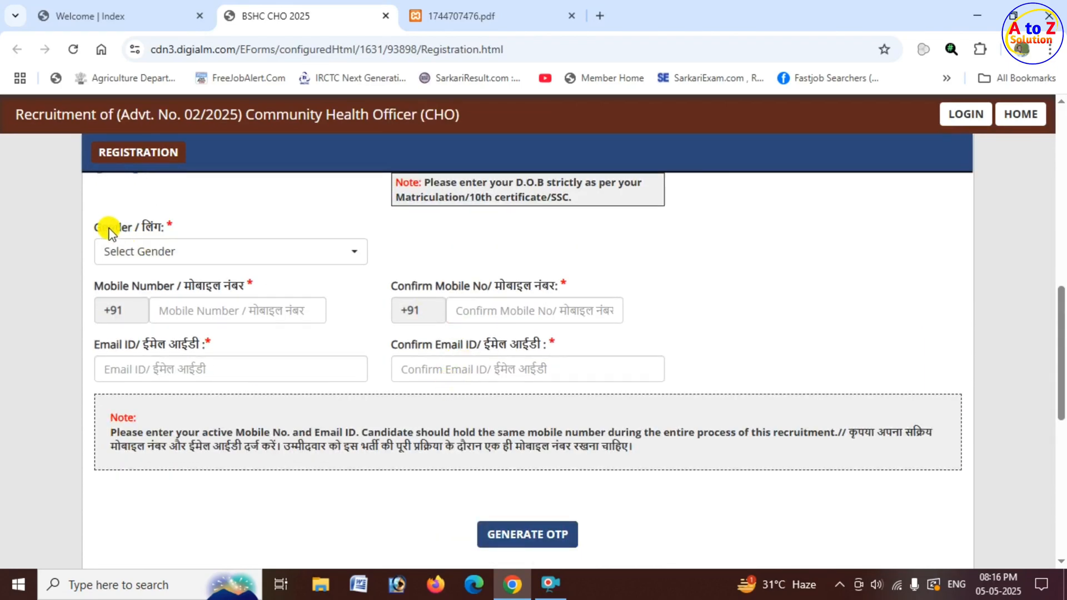
pyautogui.moveTo(98, 227); pyautogui.dragTo(195, 256)
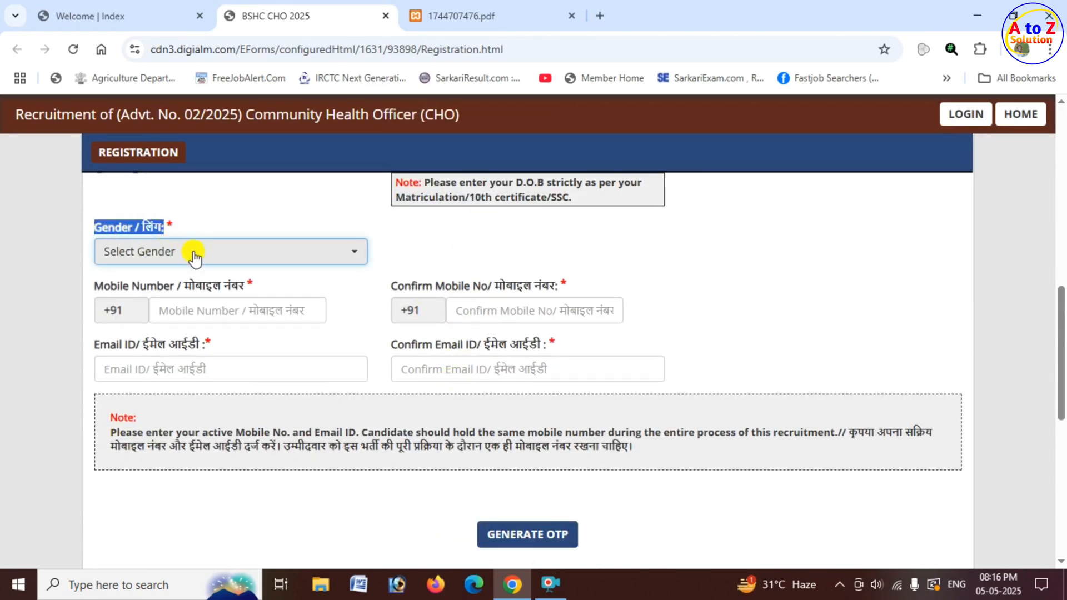
pyautogui.click(199, 257)
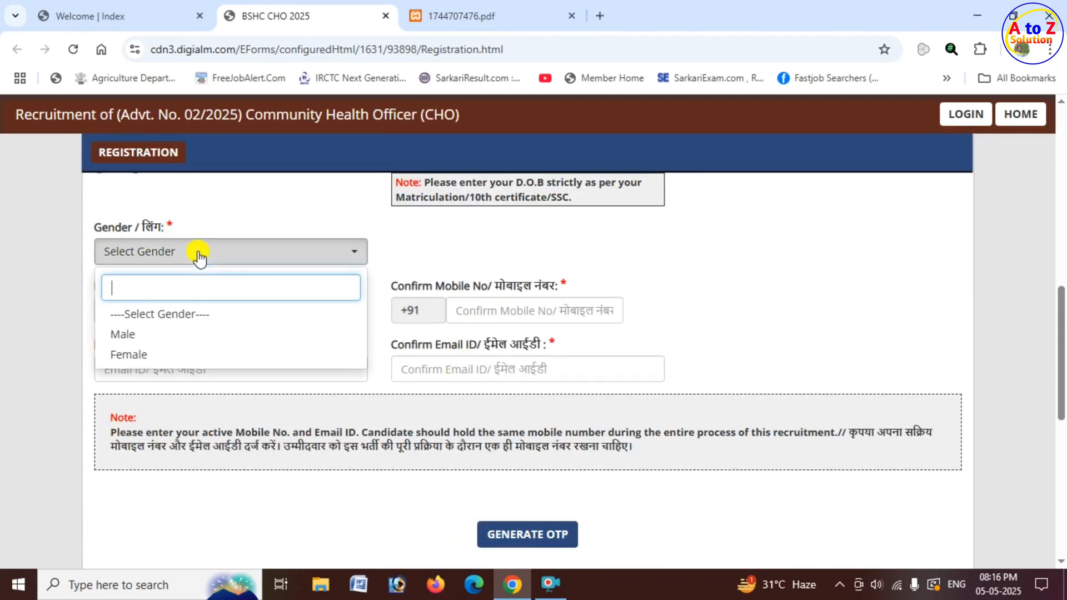
pyautogui.click(172, 334)
# Look over the mobile number and email ID fields together with their confirmation fields.
pyautogui.moveTo(132, 286); pyautogui.dragTo(236, 296)
pyautogui.click(232, 303)
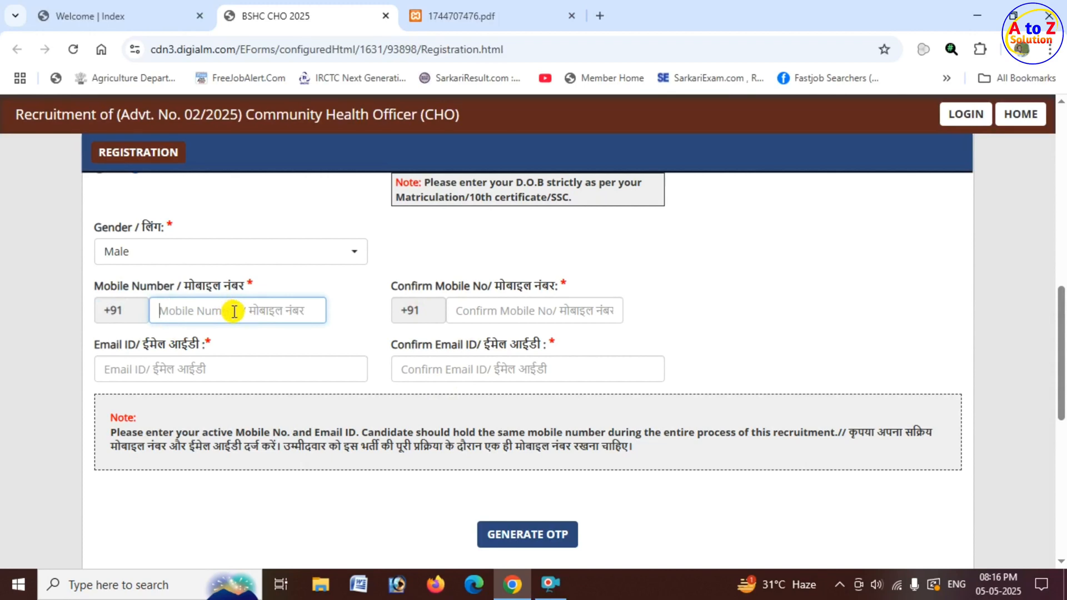
pyautogui.moveTo(409, 288); pyautogui.dragTo(536, 284)
pyautogui.click(510, 310)
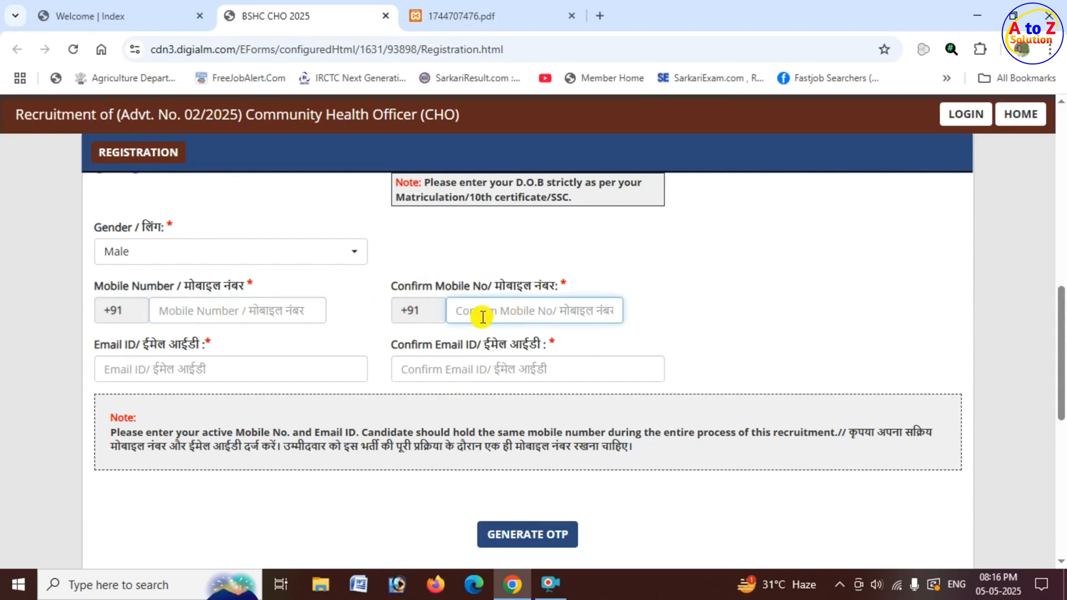
pyautogui.moveTo(95, 346); pyautogui.dragTo(207, 380)
pyautogui.click(207, 380)
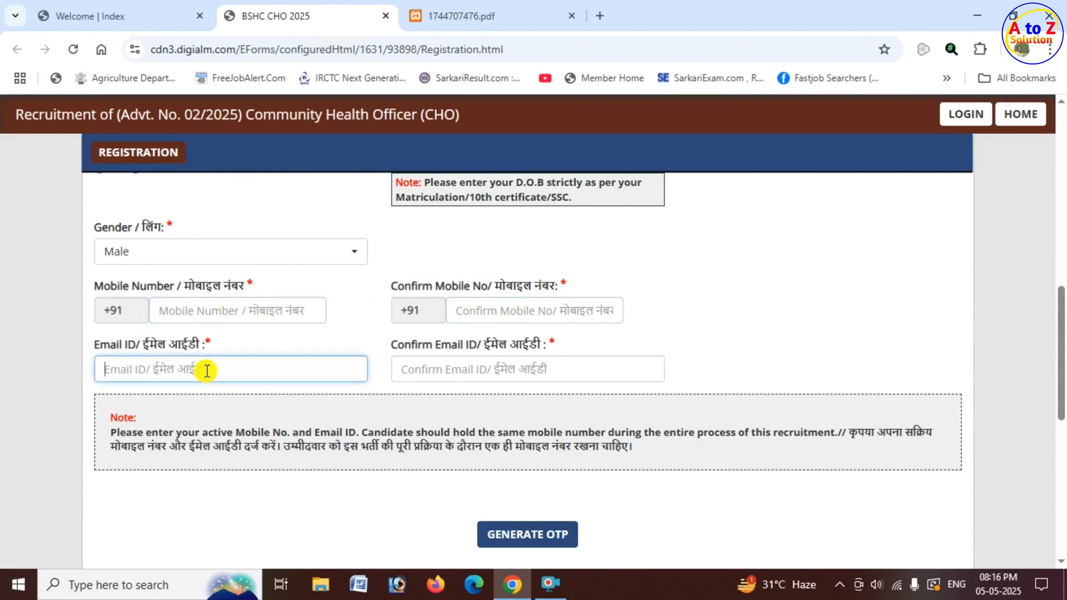
pyautogui.click(472, 367)
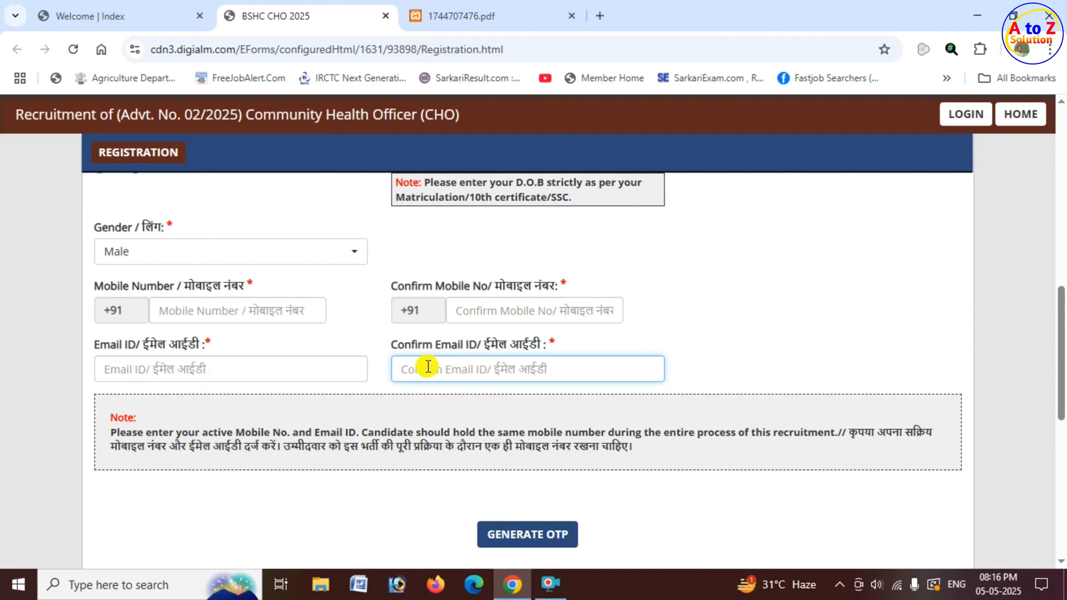
# Agree to the declaration and request OTP generation for the registration form.
pyautogui.scroll(-5, 424, 365)
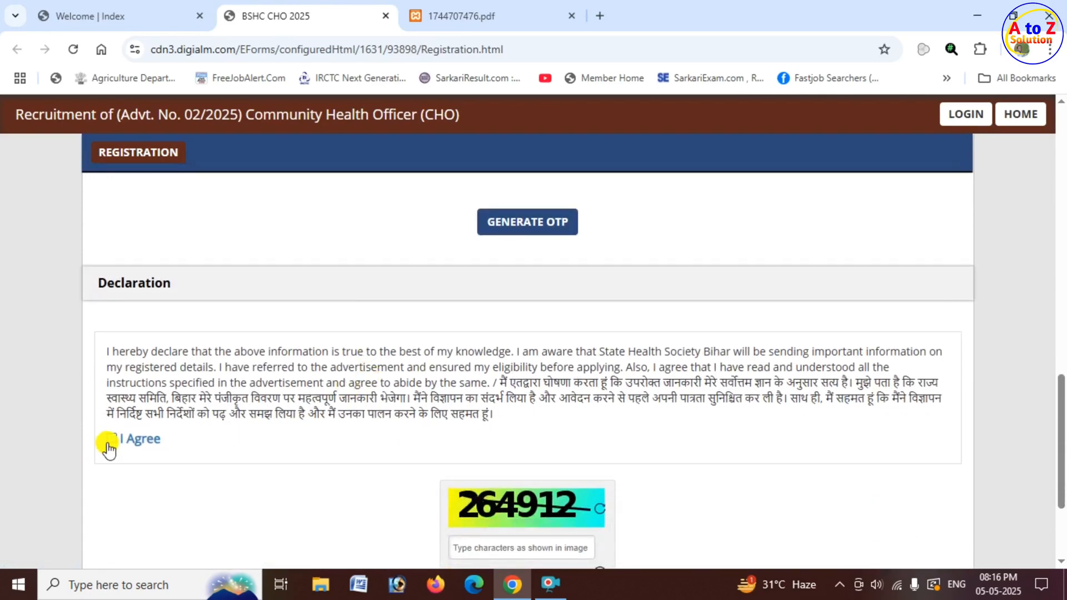
pyautogui.click(111, 440)
pyautogui.scroll(1, 598, 353)
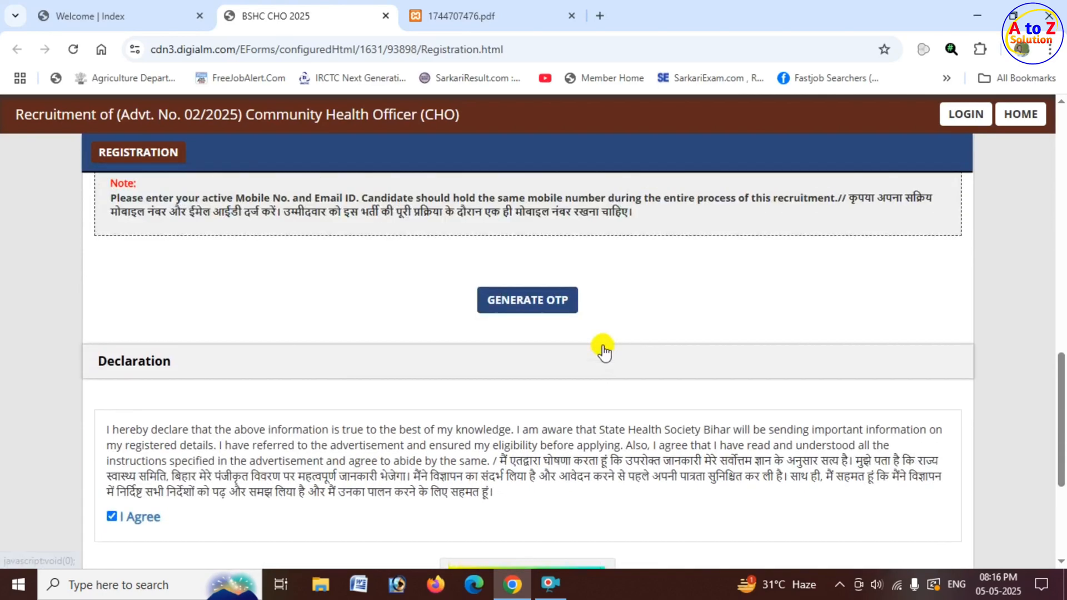
pyautogui.click(531, 303)
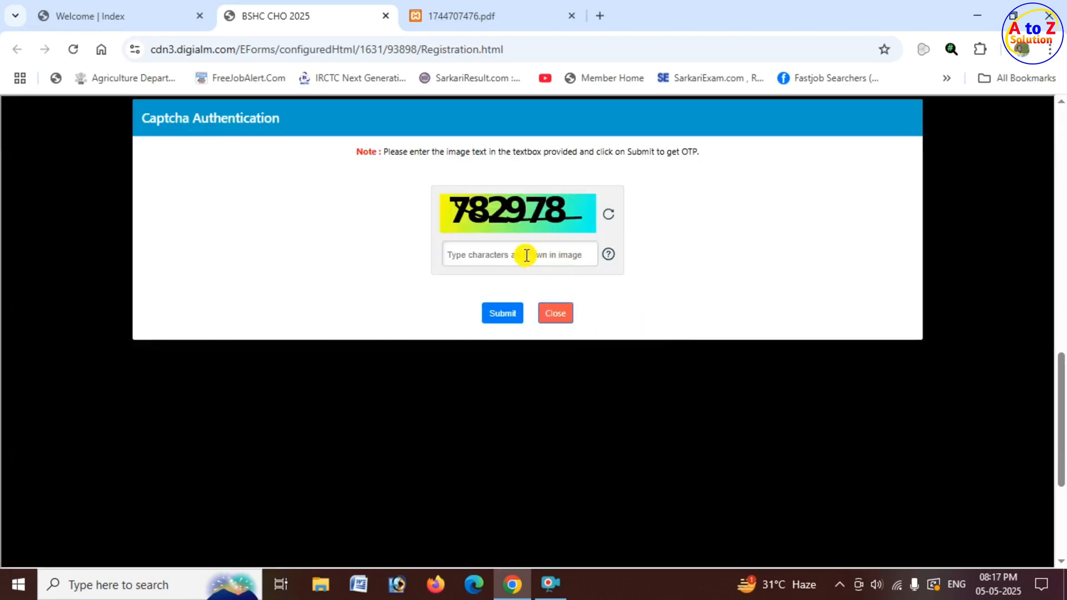
# Enter the captcha characters in the Captcha Authentication dialog, submit them to get the OTPs, and acknowledge the notice.
pyautogui.click(500, 256)
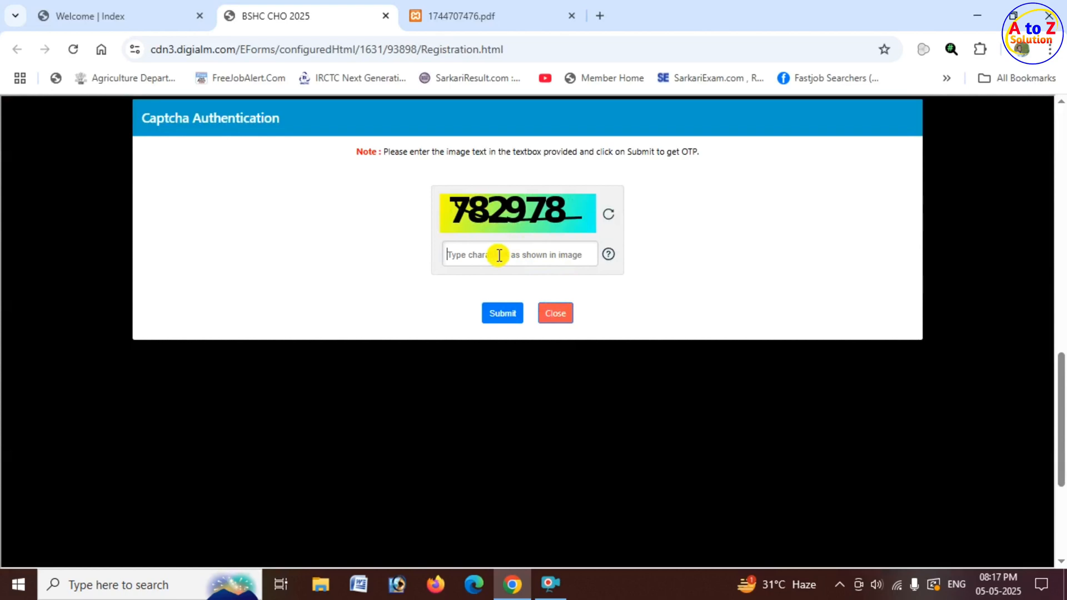
pyautogui.write('782978')
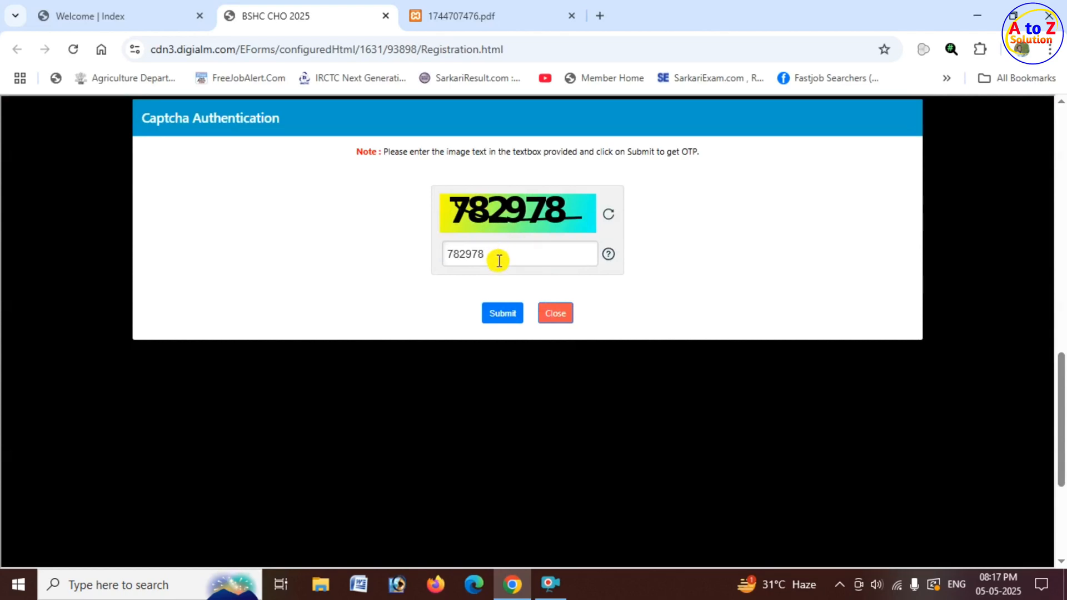
pyautogui.click(503, 315)
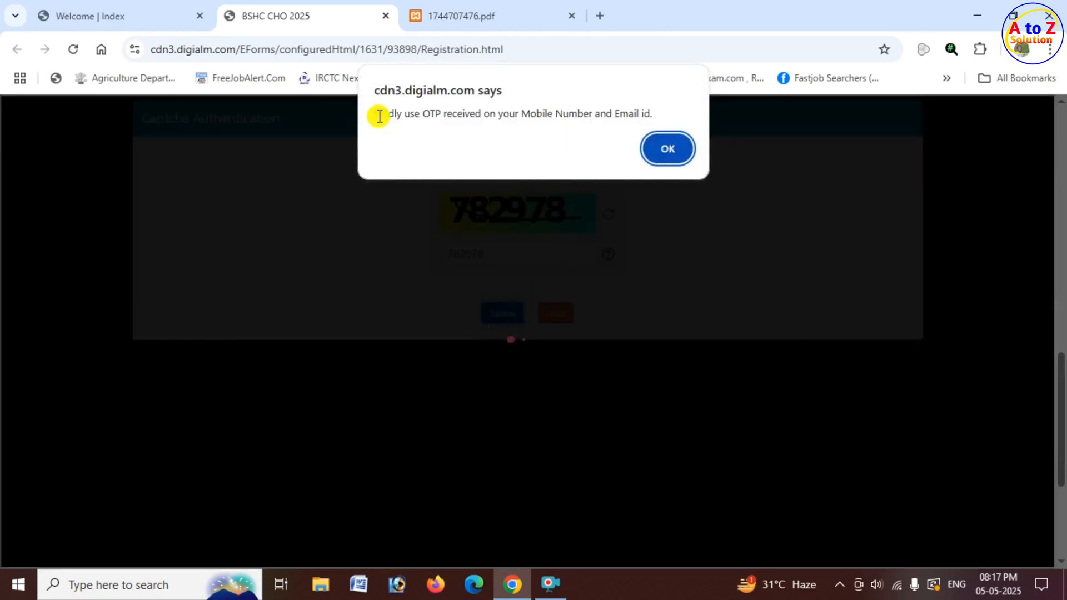
pyautogui.moveTo(374, 115); pyautogui.dragTo(643, 118)
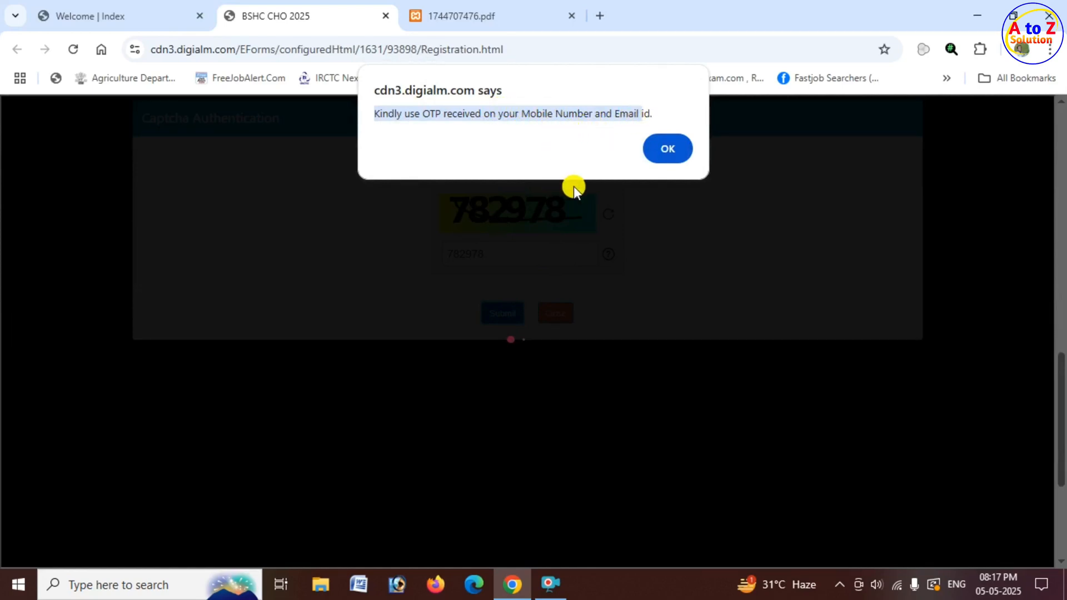
pyautogui.click(674, 149)
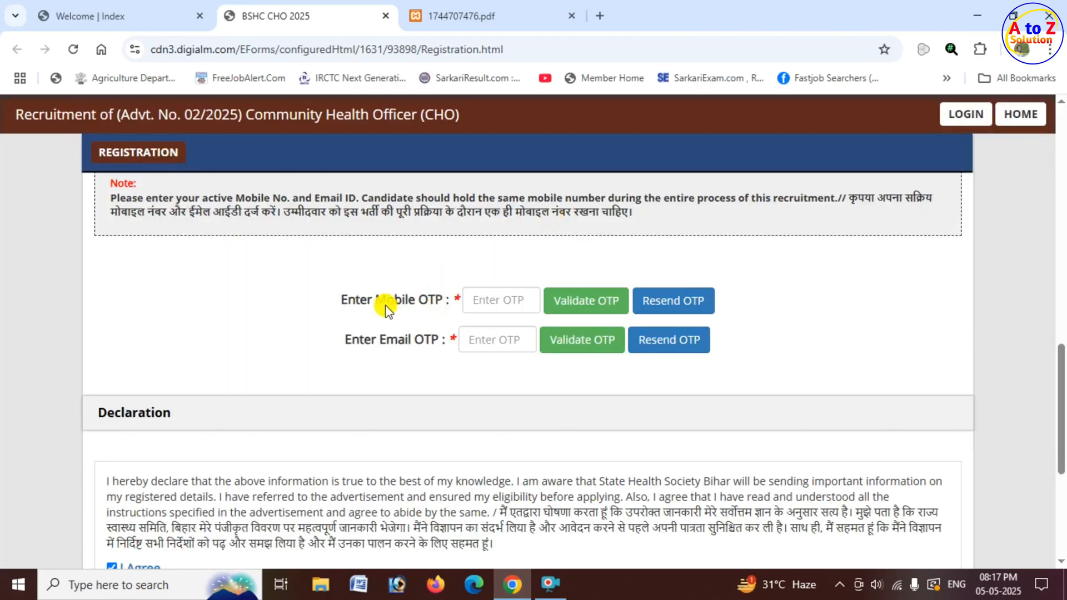
# Look over the mobile OTP and email OTP fields in the registration form.
pyautogui.moveTo(382, 305); pyautogui.dragTo(445, 301)
pyautogui.moveTo(380, 340); pyautogui.dragTo(425, 337)
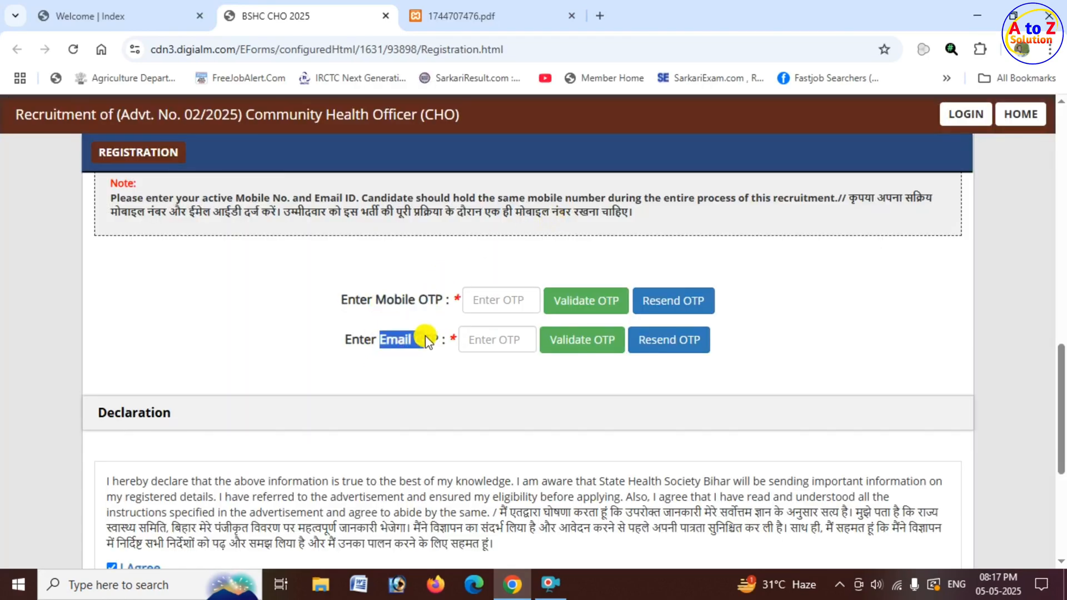
pyautogui.click(487, 306)
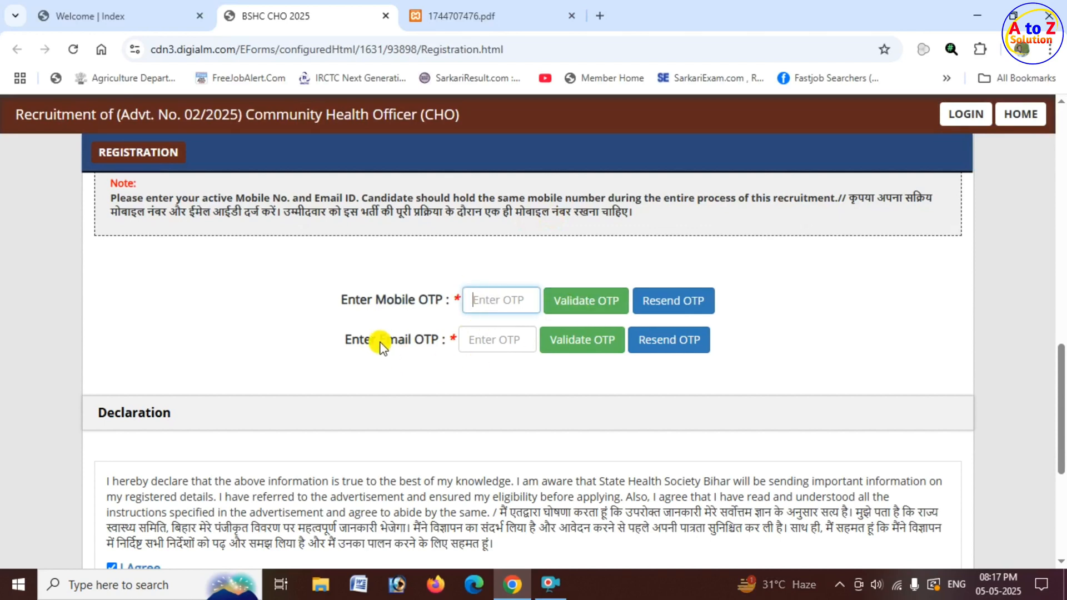
pyautogui.moveTo(350, 340); pyautogui.dragTo(451, 338)
pyautogui.click(500, 343)
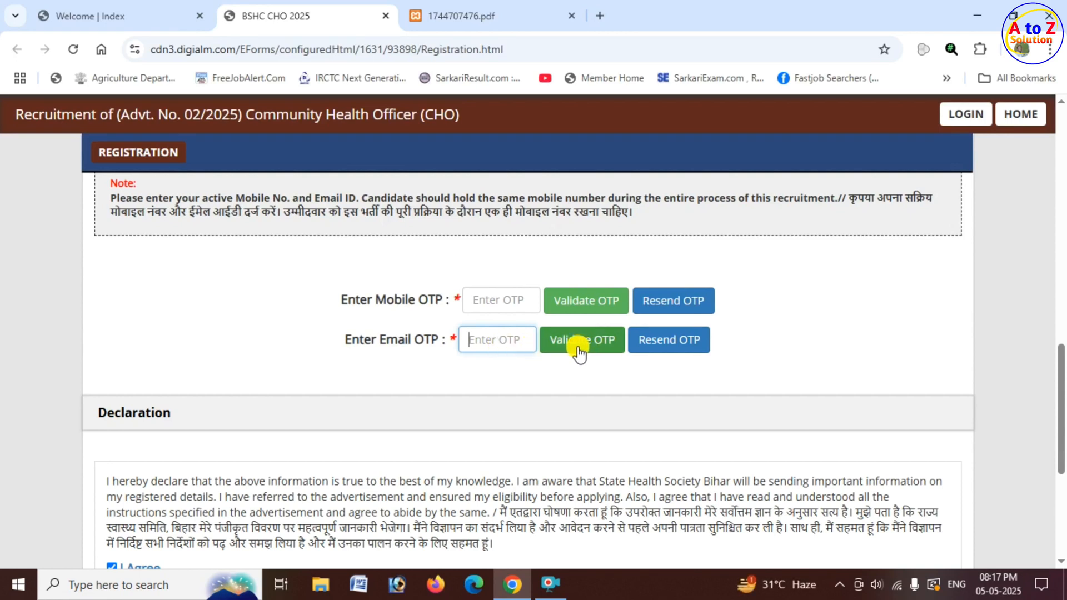
# Fill in the captcha characters below the declaration and reverify the registration form.
pyautogui.scroll(-5, 434, 356)
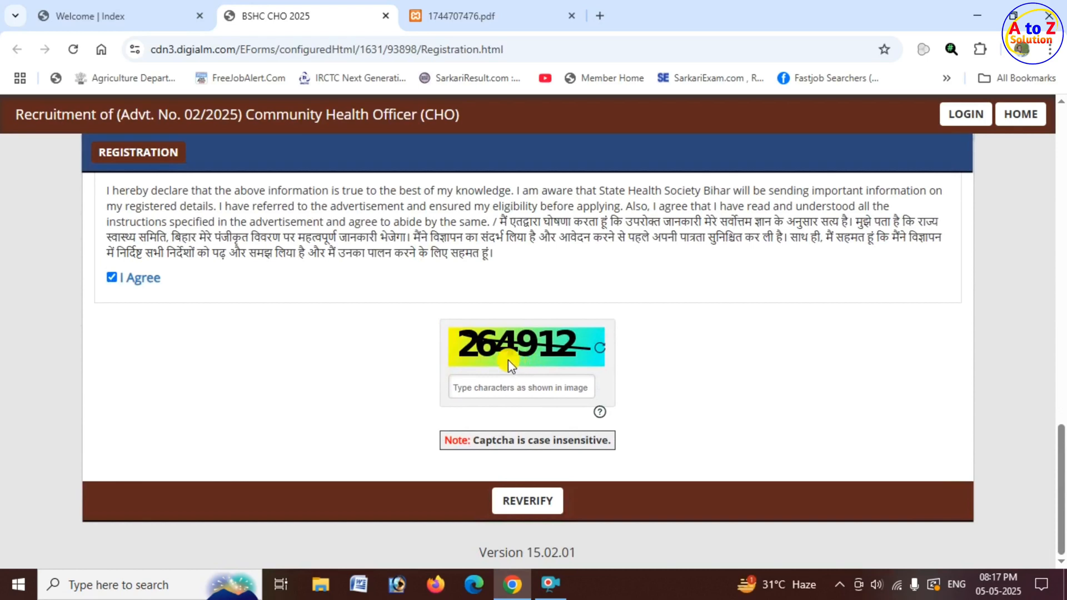
pyautogui.click(495, 388)
pyautogui.click(526, 509)
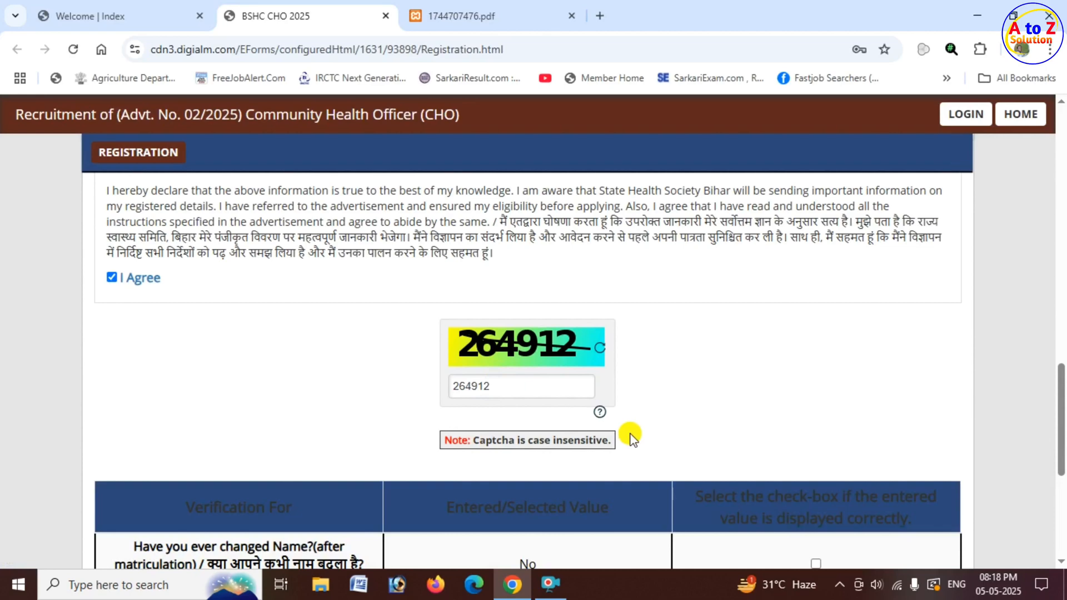
# Mark all seven entries in the verification table as correct, from the name-change answer down to the email ID.
pyautogui.scroll(-4, 633, 439)
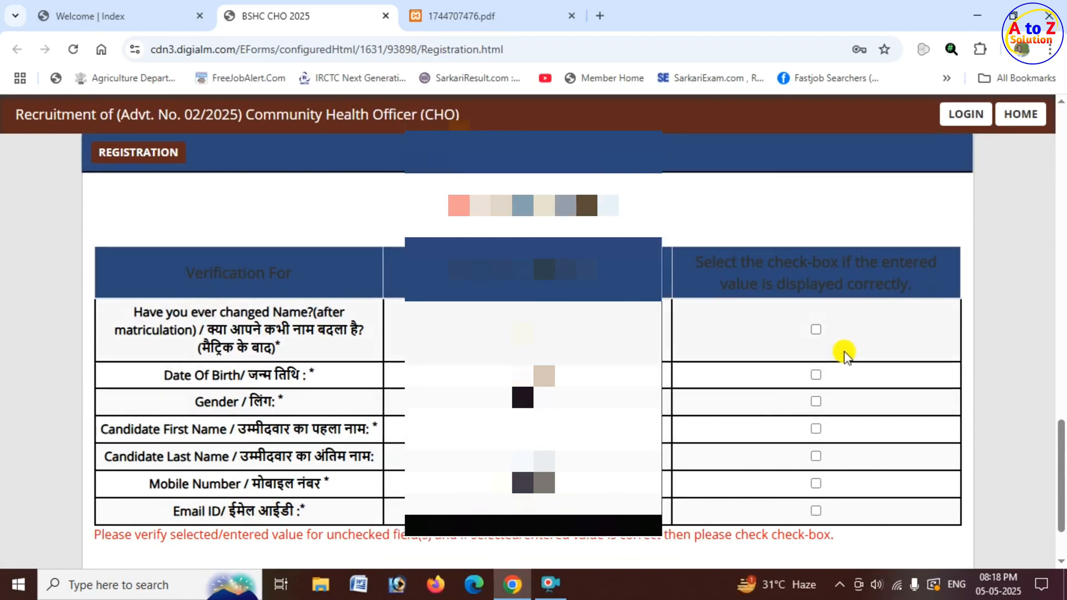
pyautogui.click(816, 329)
pyautogui.click(816, 375)
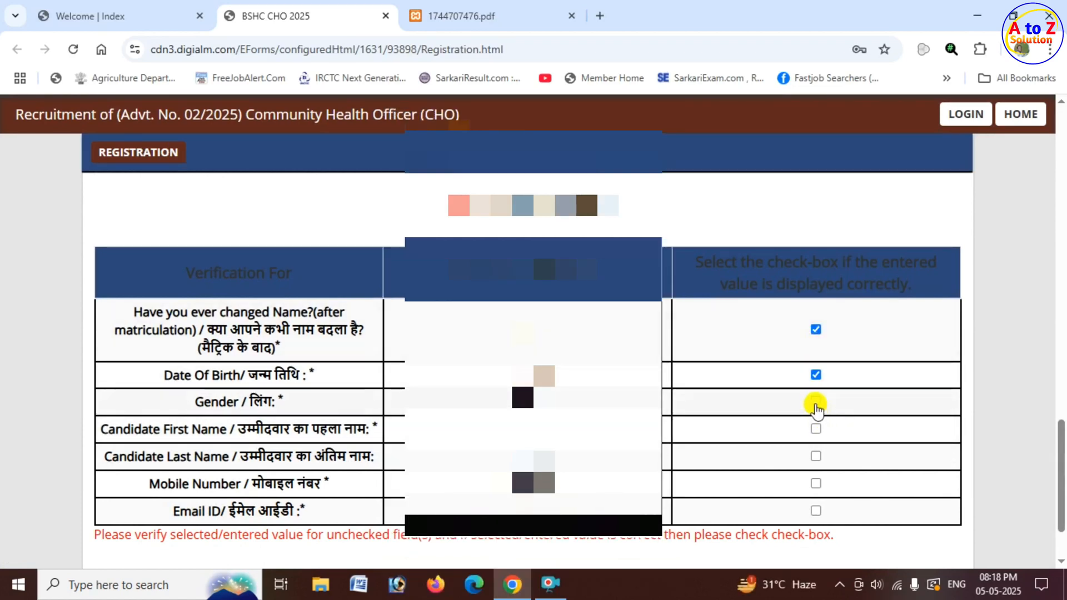
pyautogui.click(816, 402)
pyautogui.click(816, 429)
pyautogui.click(816, 455)
pyautogui.click(816, 483)
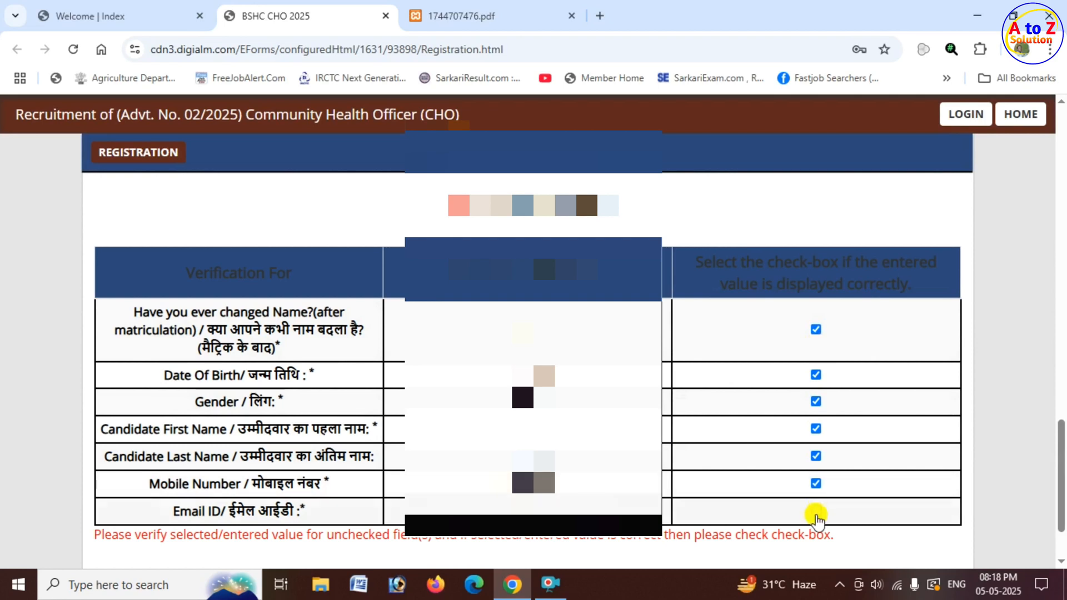
pyautogui.click(816, 510)
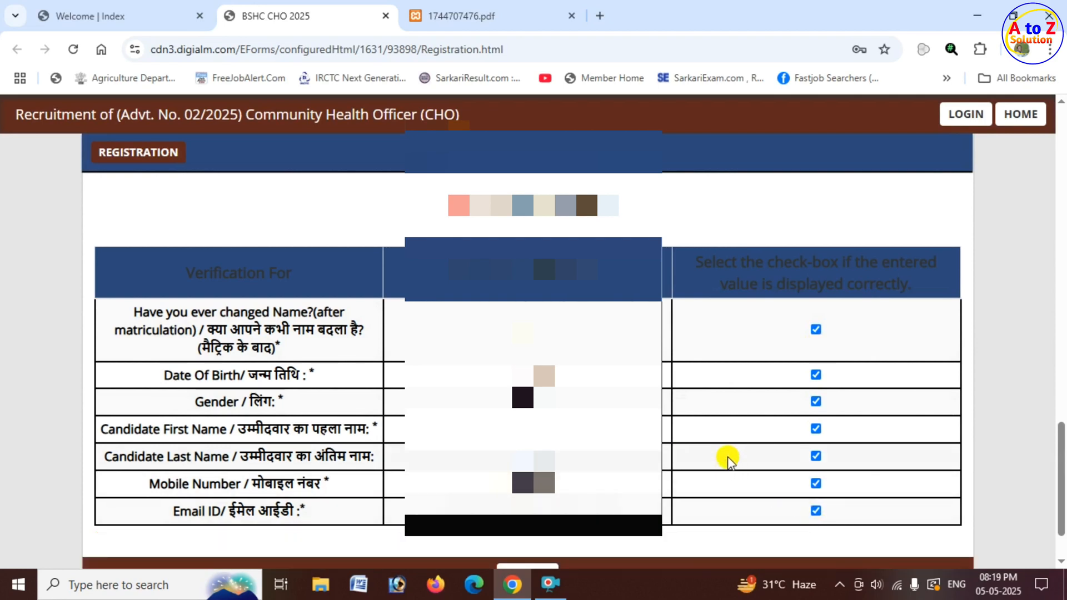
# Submit the verified registration with confirmation, and close the note giving the registration number.
pyautogui.scroll(-3, 728, 459)
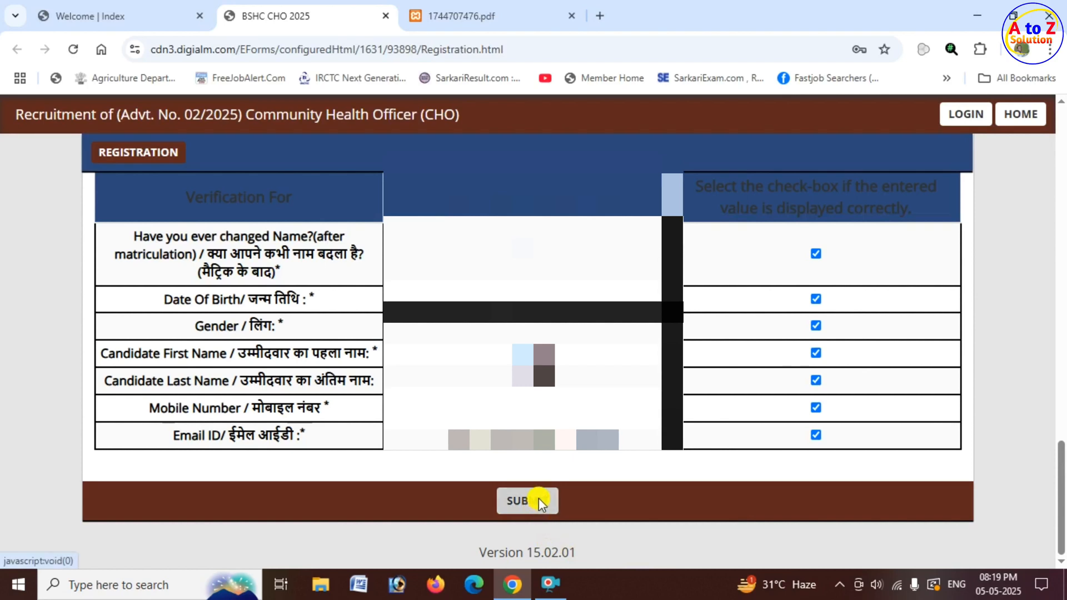
pyautogui.click(539, 498)
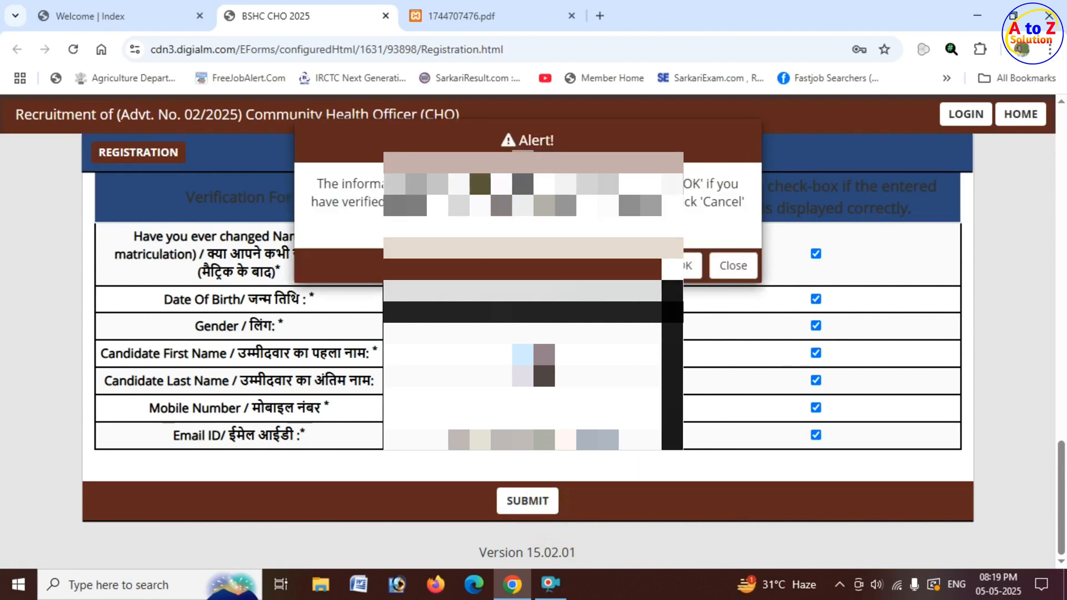
pyautogui.click(687, 266)
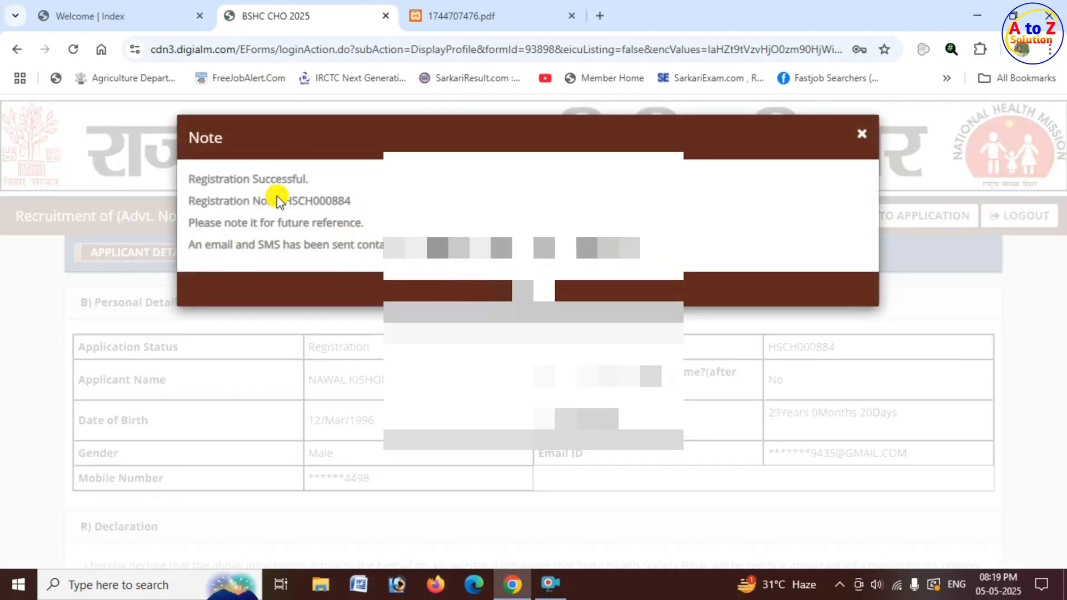
pyautogui.moveTo(190, 177); pyautogui.dragTo(352, 205)
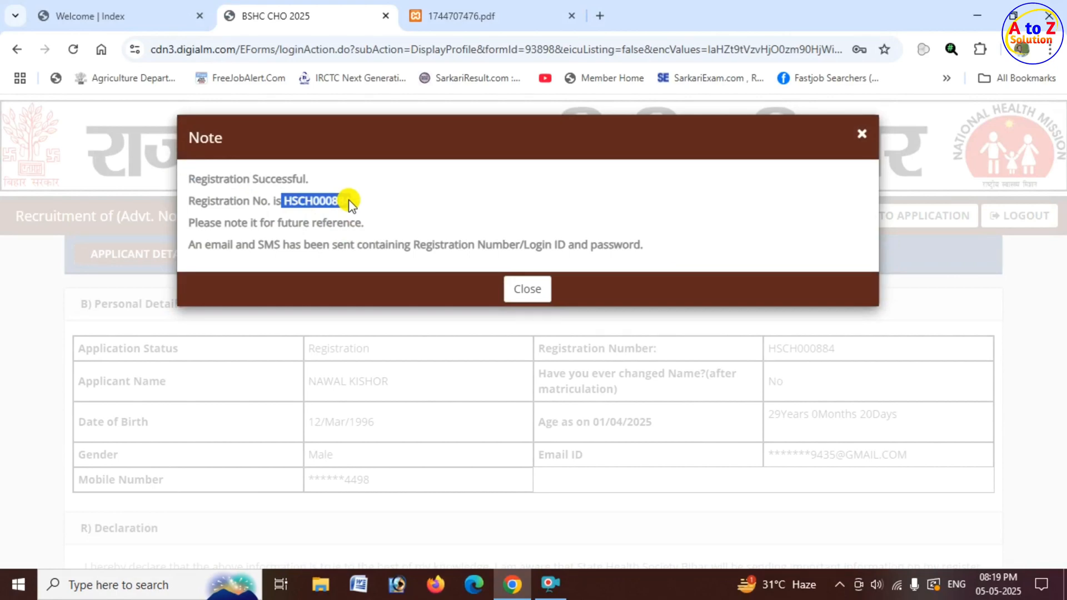
pyautogui.click(515, 290)
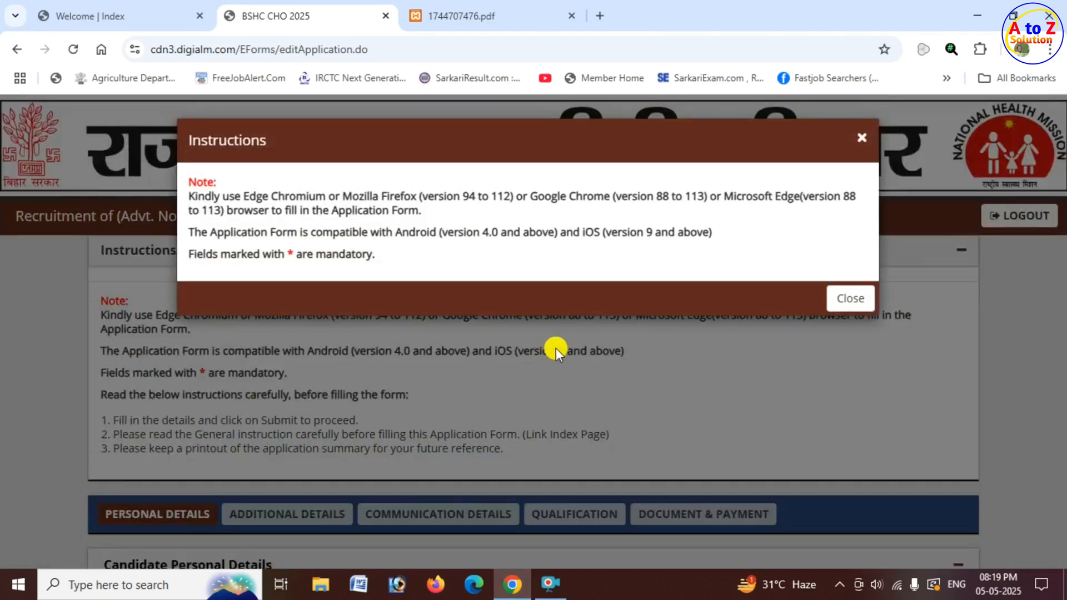
# Dismiss the application form instructions and set the marital status to Unmarried in the personal details.
pyautogui.click(850, 299)
pyautogui.scroll(-4, 415, 363)
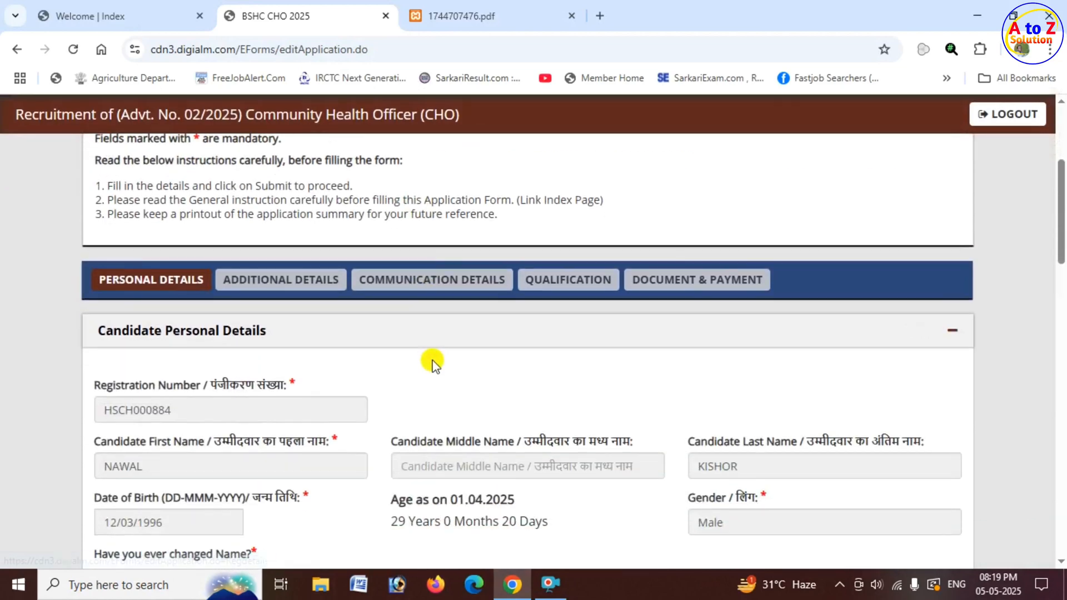
pyautogui.scroll(-3, 454, 361)
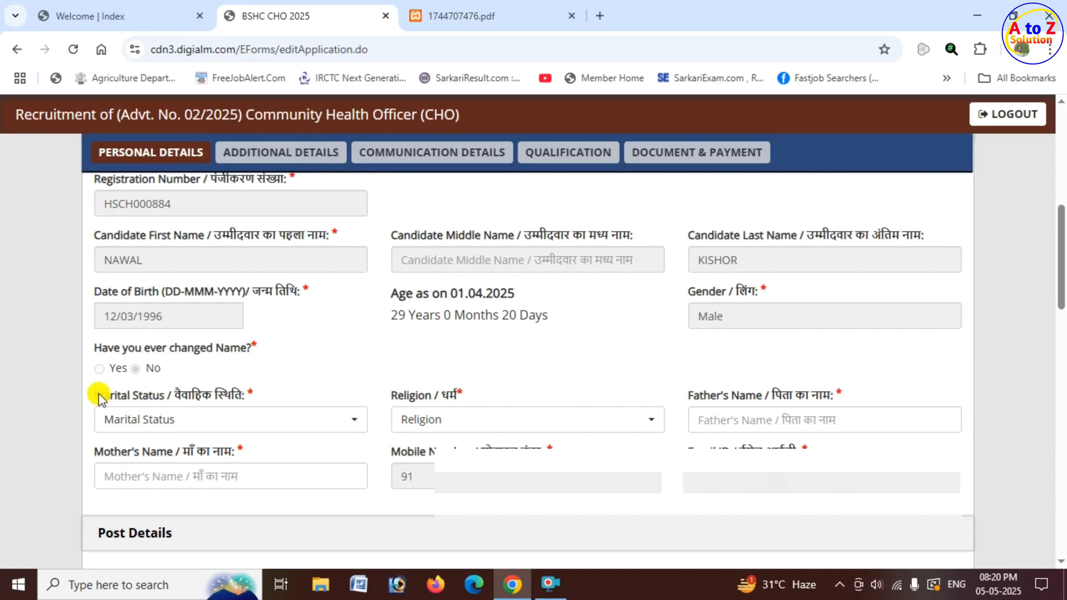
pyautogui.moveTo(101, 399); pyautogui.dragTo(161, 398)
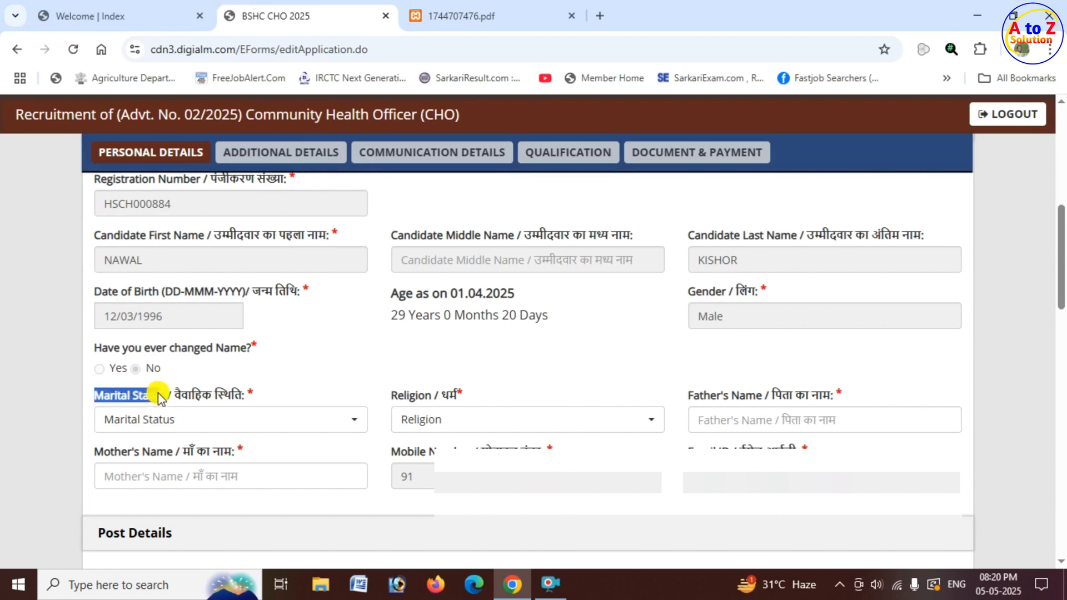
pyautogui.click(215, 426)
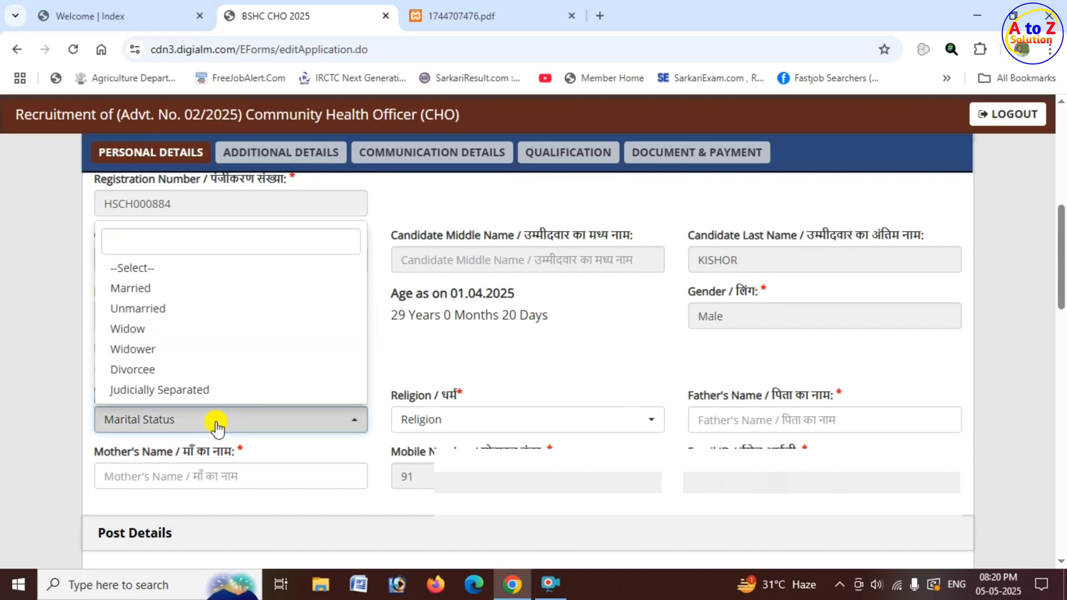
pyautogui.click(191, 309)
# Set the religion to Hindu in the personal details.
pyautogui.click(395, 401)
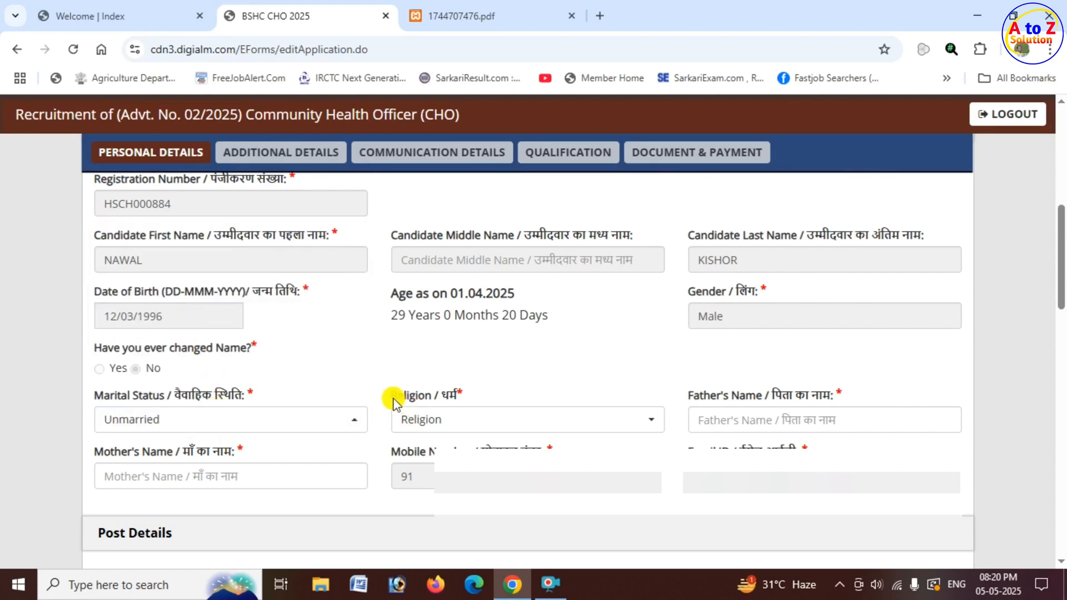
pyautogui.click(466, 428)
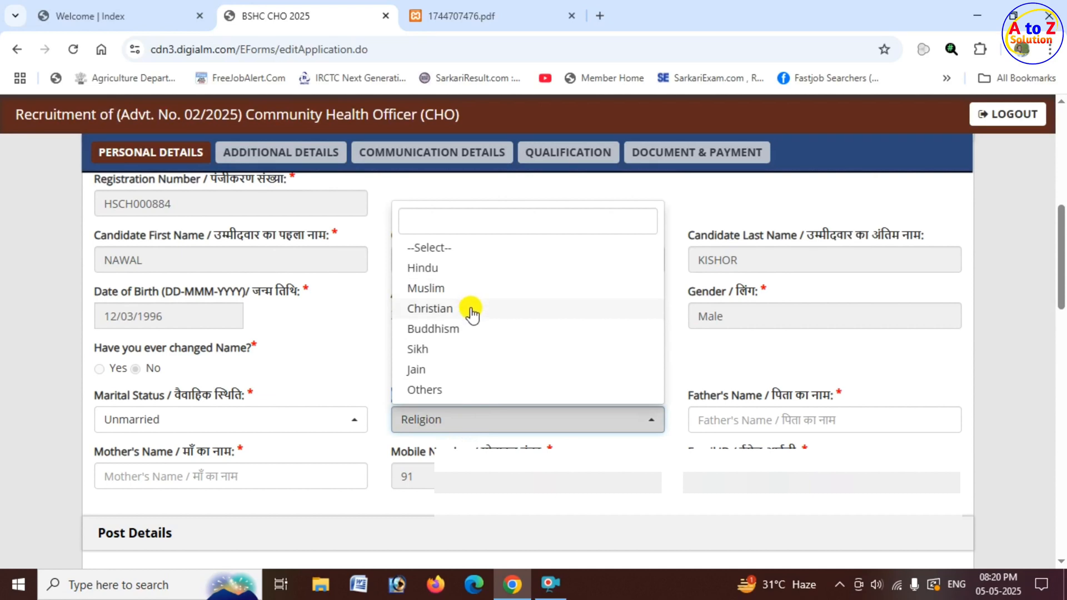
pyautogui.click(445, 268)
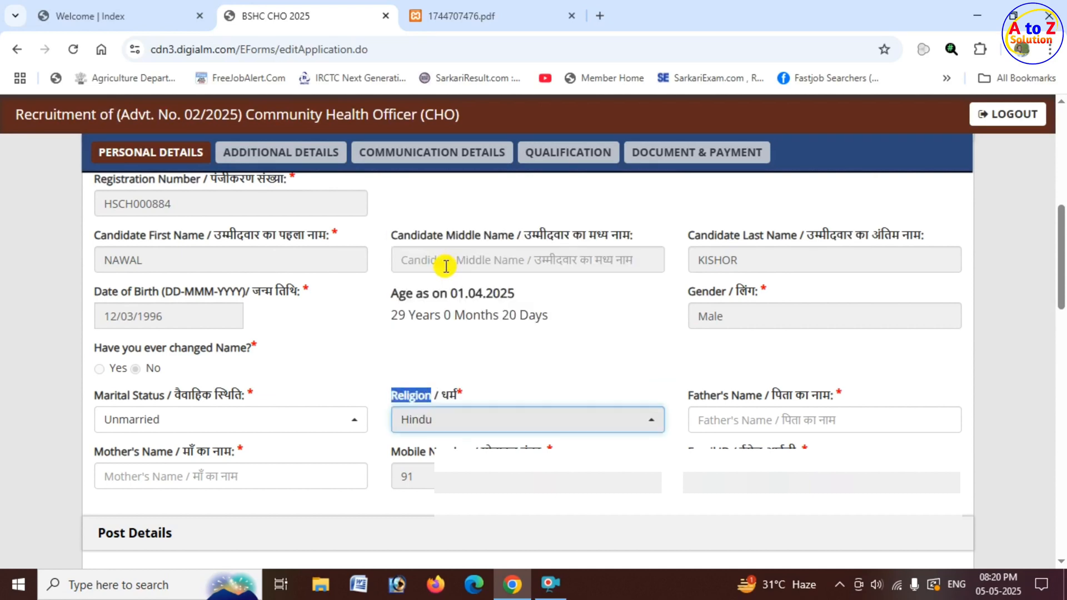
pyautogui.moveTo(691, 397); pyautogui.dragTo(759, 397)
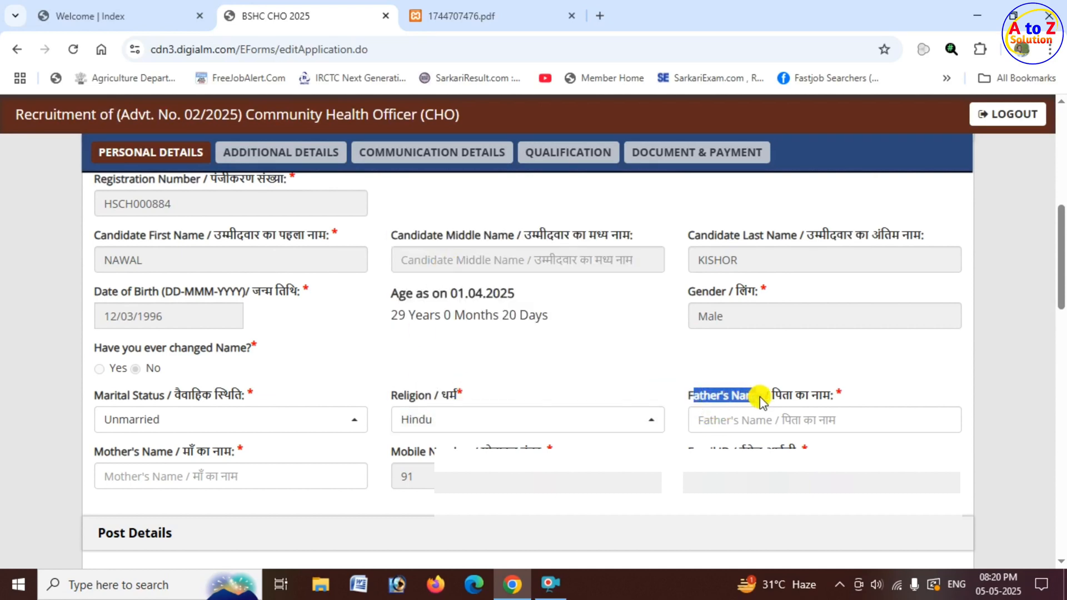
pyautogui.click(743, 426)
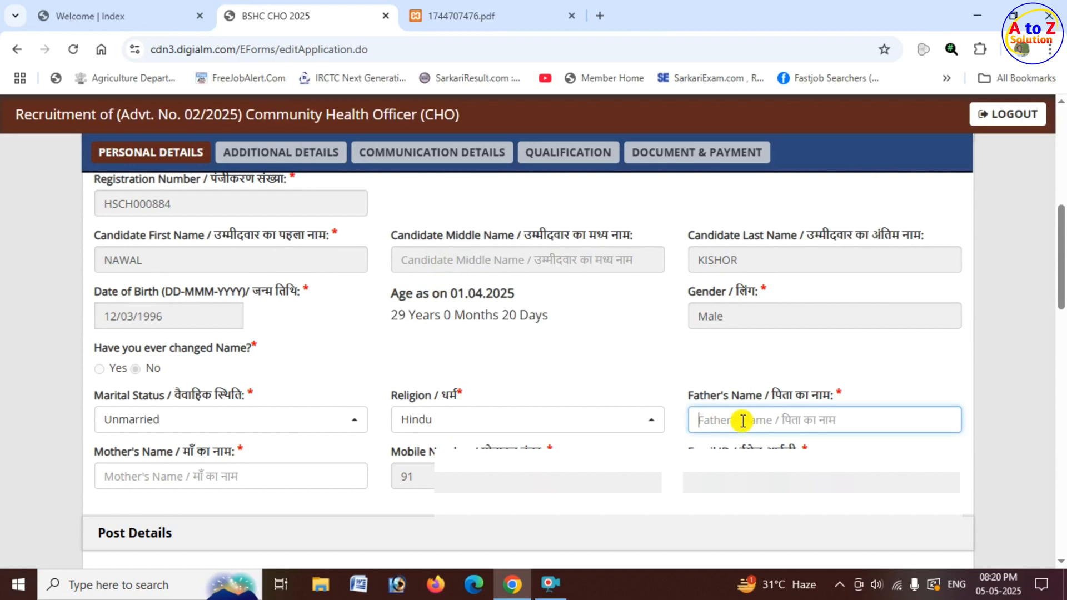
pyautogui.moveTo(110, 453); pyautogui.dragTo(251, 481)
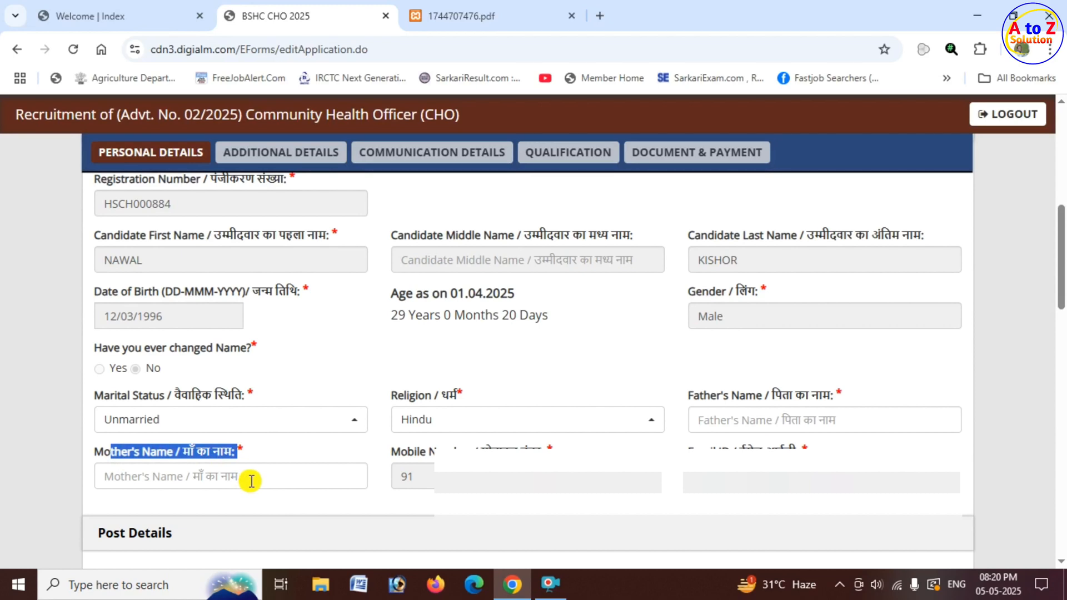
# Set the post name to Community Health Officer (CHO) in the post details.
pyautogui.scroll(-5, 253, 480)
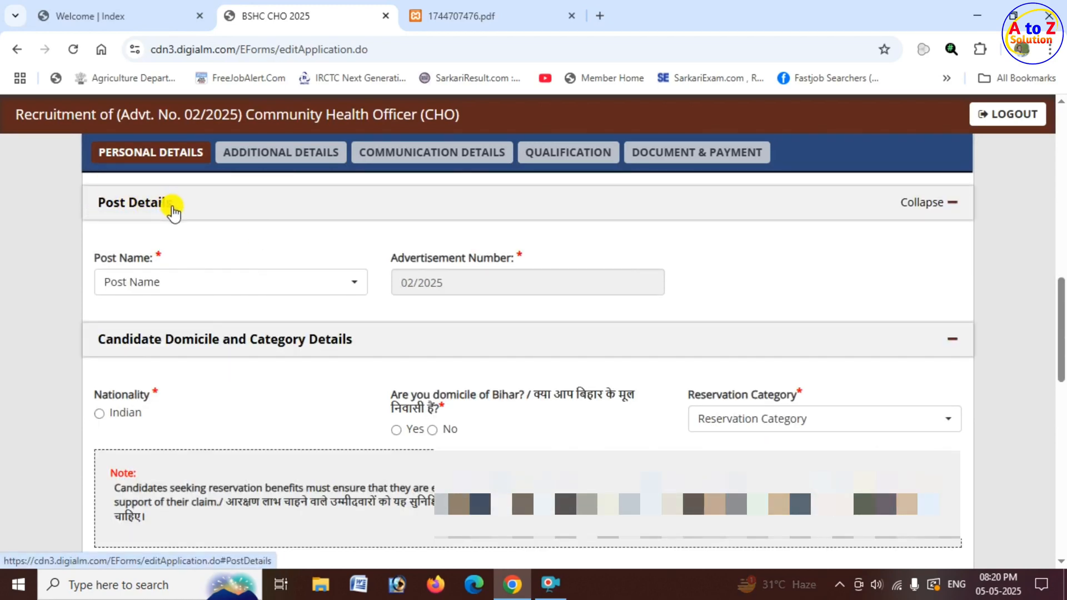
pyautogui.moveTo(100, 258); pyautogui.dragTo(157, 260)
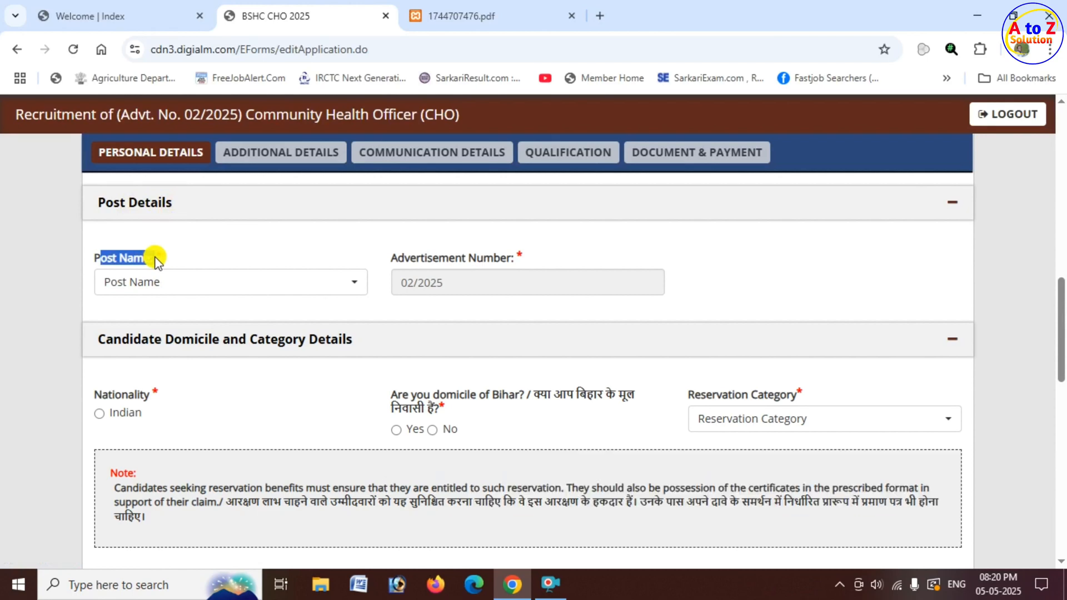
pyautogui.click(186, 283)
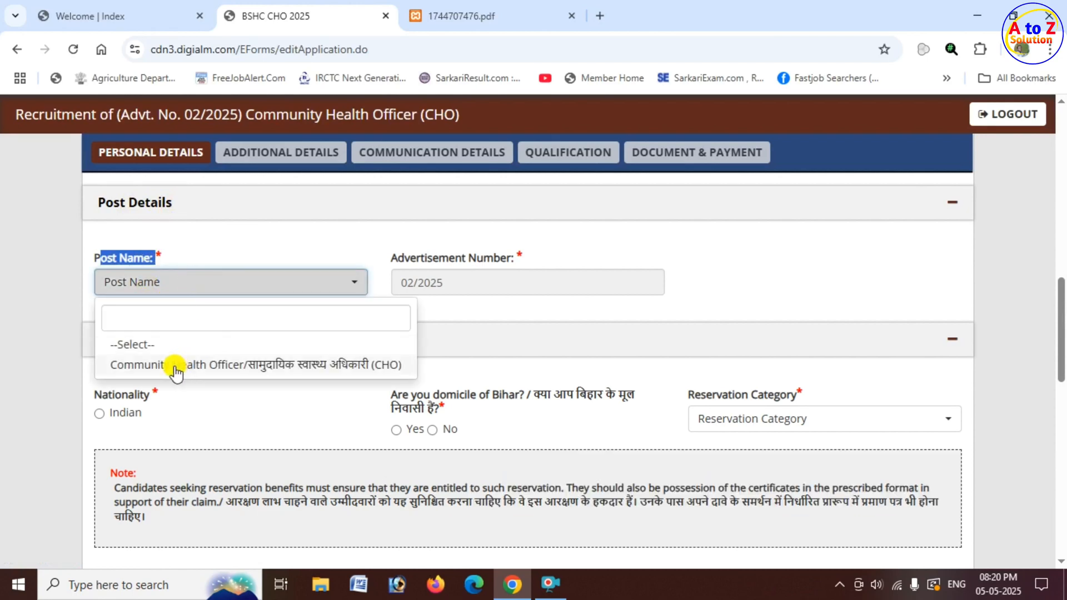
pyautogui.click(284, 366)
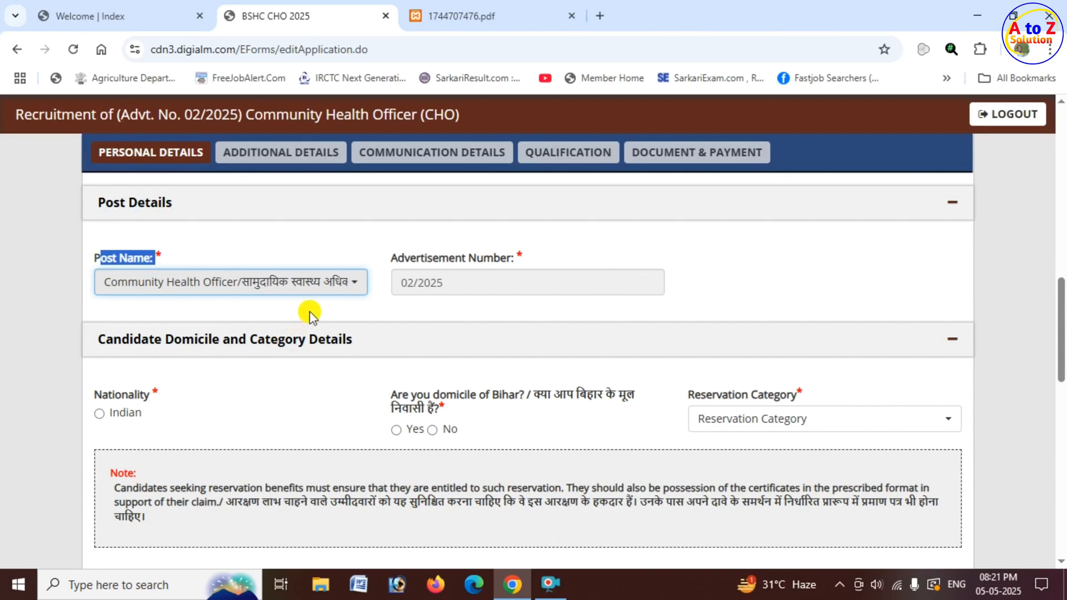
pyautogui.moveTo(396, 257); pyautogui.dragTo(509, 271)
# Set the nationality to Indian in the candidate domicile and category details.
pyautogui.scroll(-1, 311, 336)
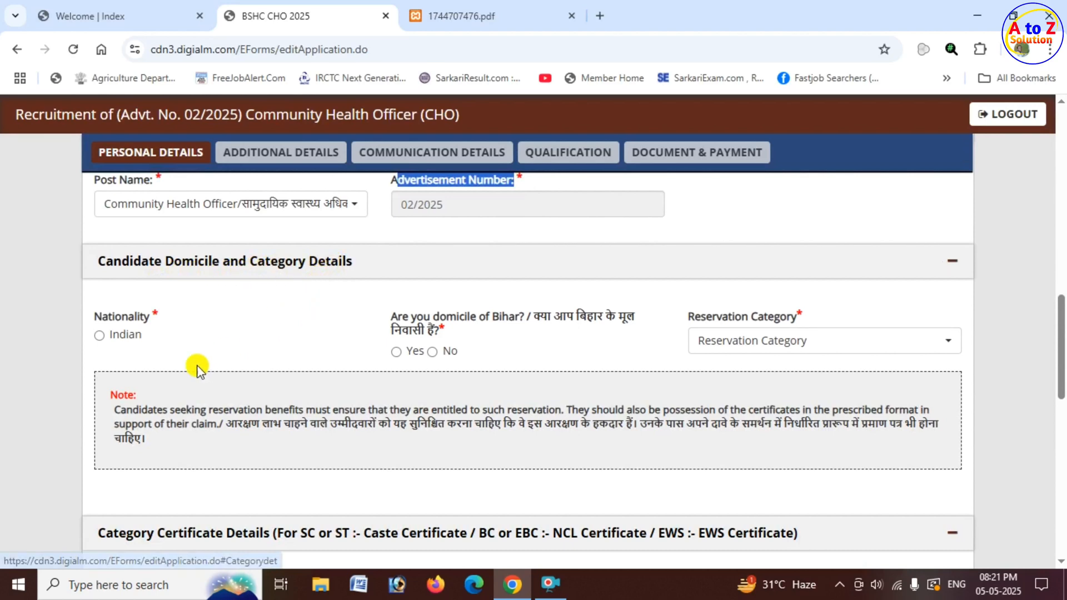
pyautogui.moveTo(102, 317); pyautogui.dragTo(157, 328)
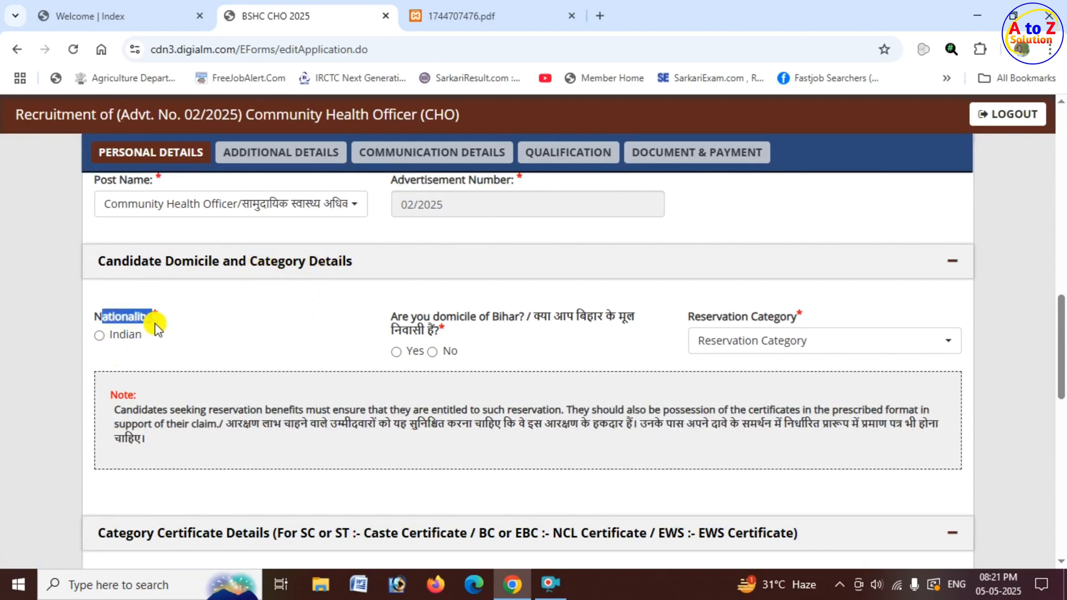
pyautogui.click(98, 335)
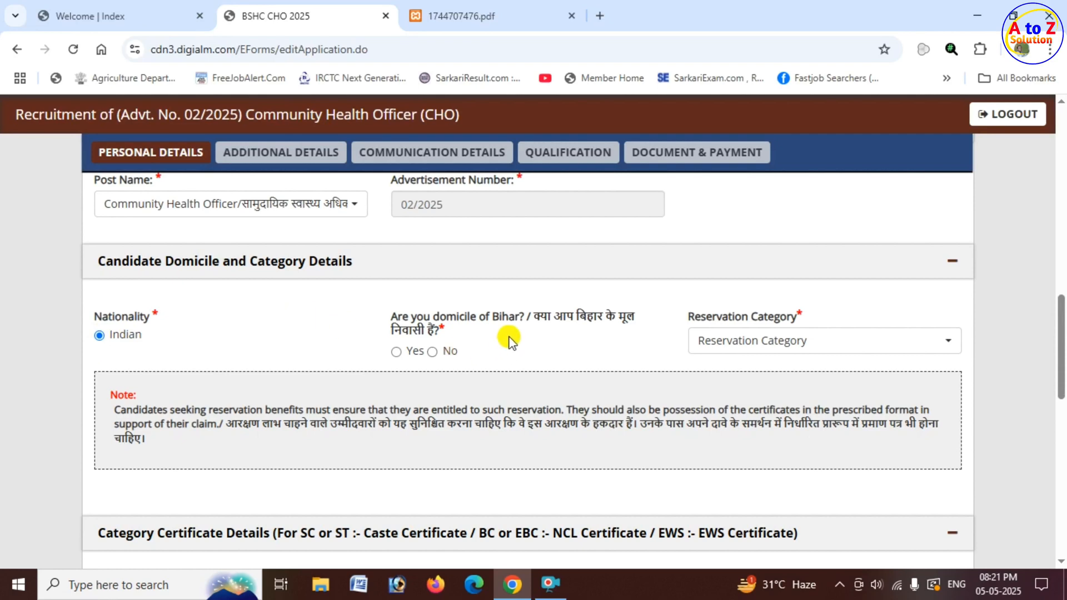
# Answer No to being domiciled in Bihar, with Assam as the other domicile state and General (UR) as the reservation category.
pyautogui.click(395, 353)
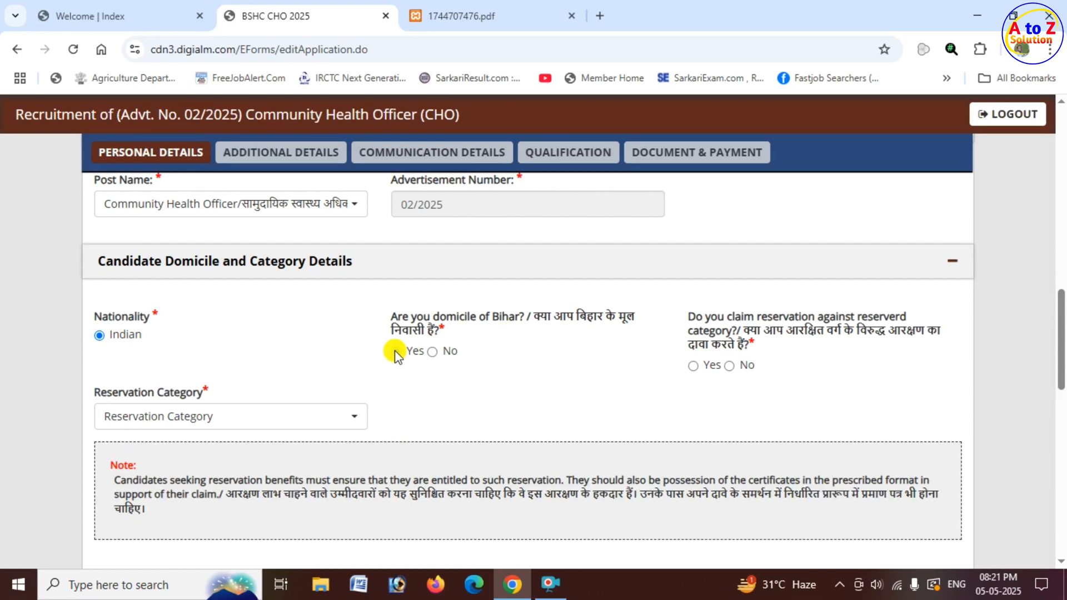
pyautogui.click(433, 351)
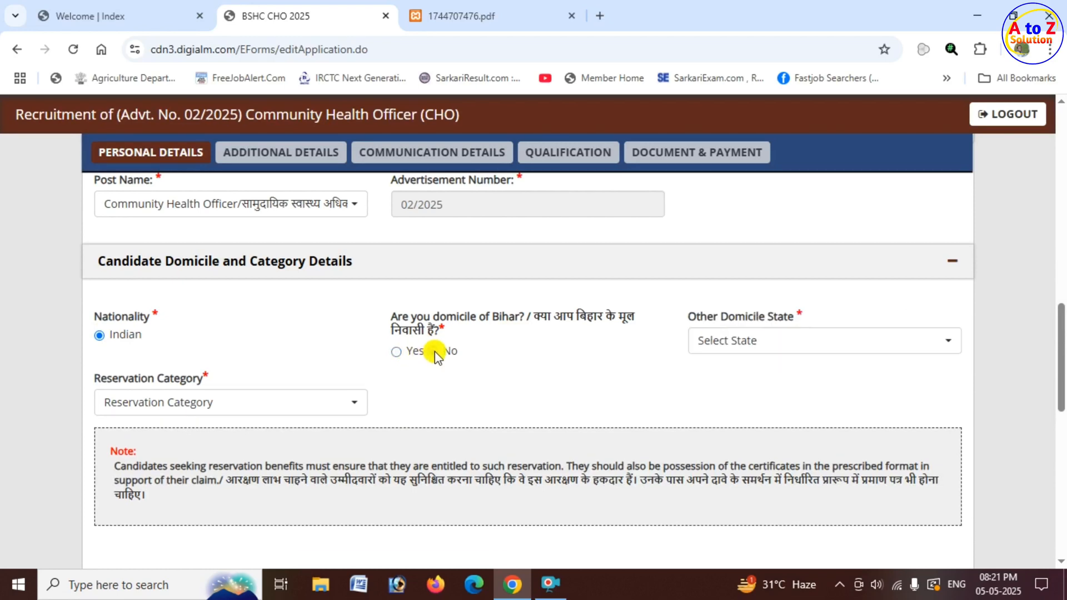
pyautogui.click(786, 350)
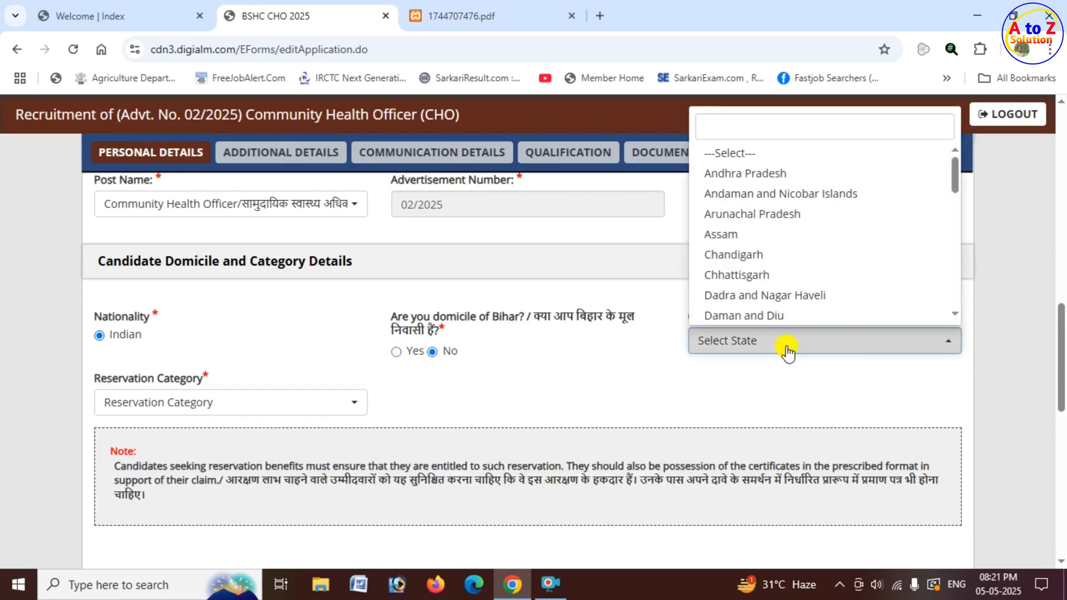
pyautogui.click(785, 242)
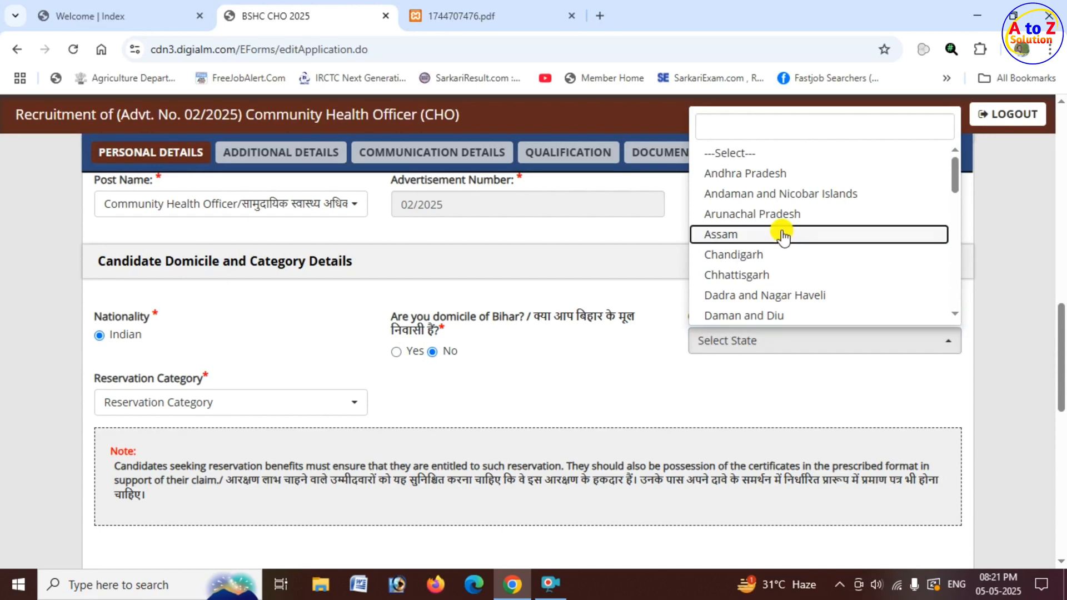
pyautogui.click(221, 407)
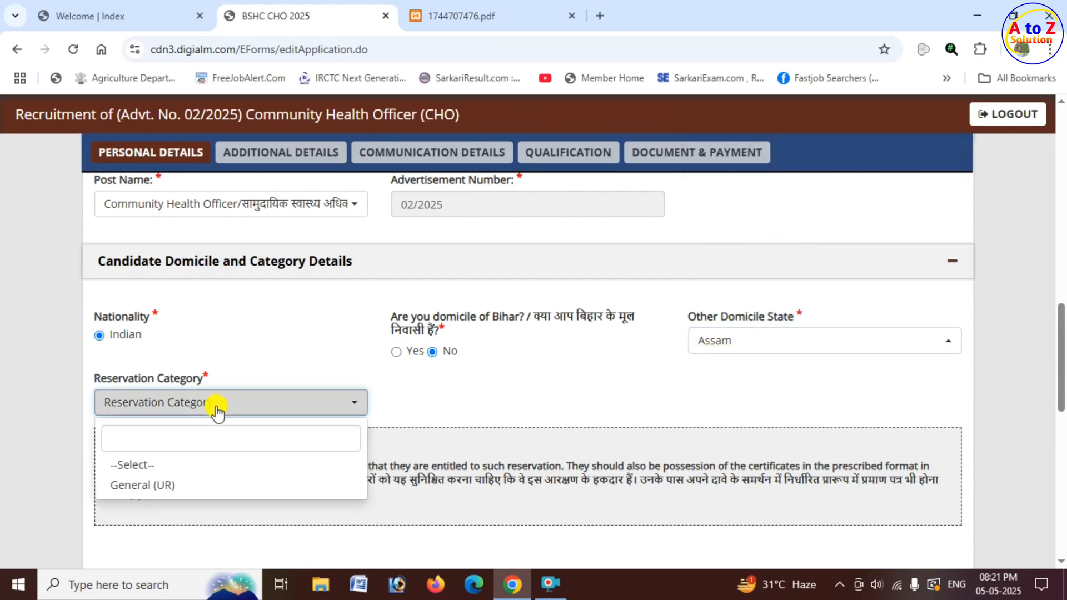
pyautogui.click(167, 487)
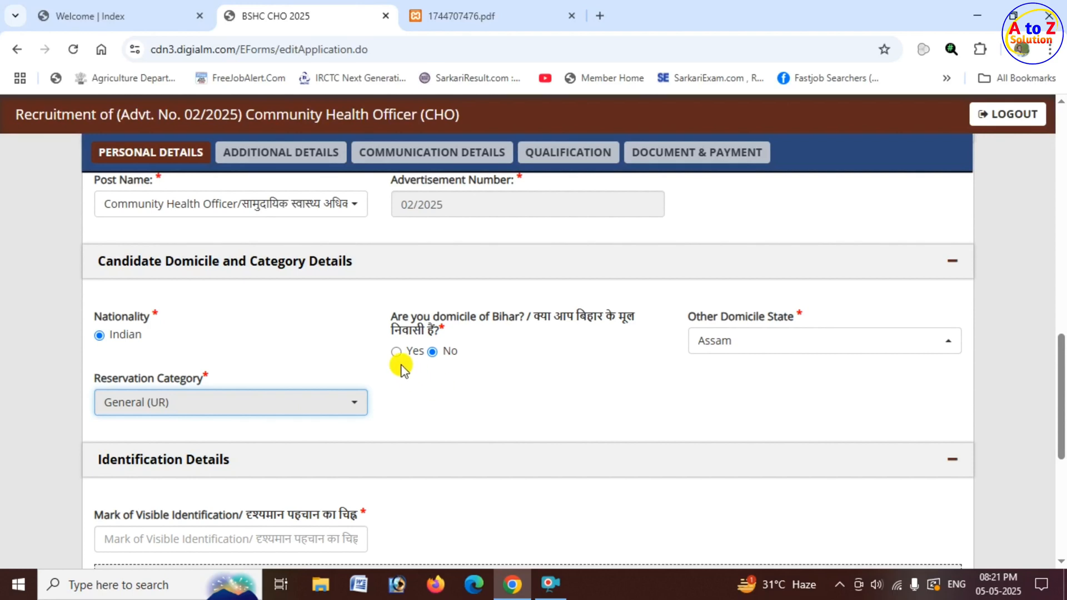
# Answer Yes to being domiciled in Bihar and No to claiming reservation, and check which reservation categories are offered.
pyautogui.click(396, 352)
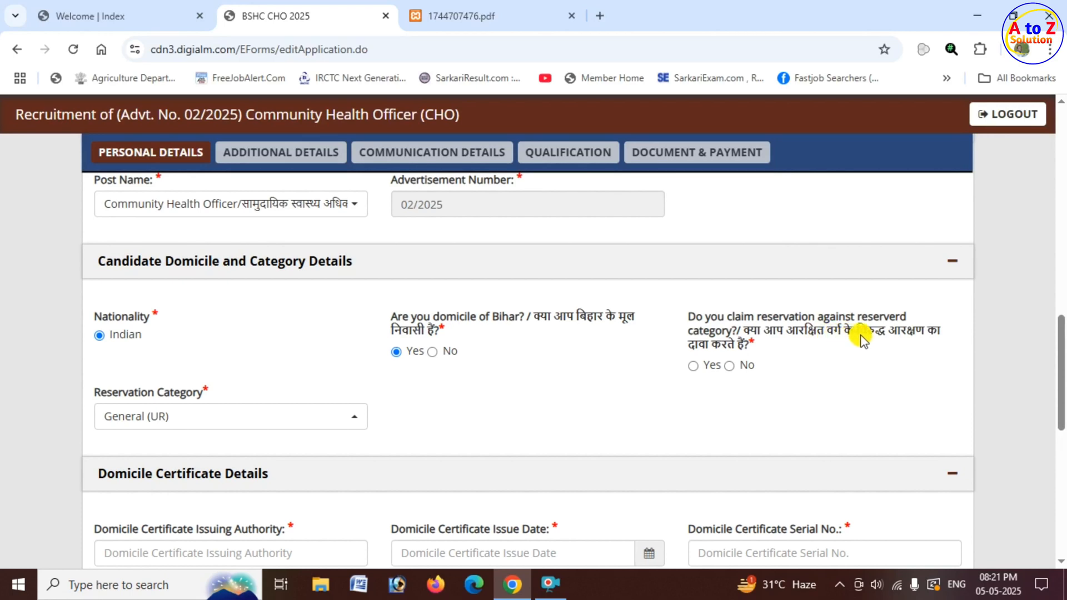
pyautogui.click(694, 366)
pyautogui.click(730, 366)
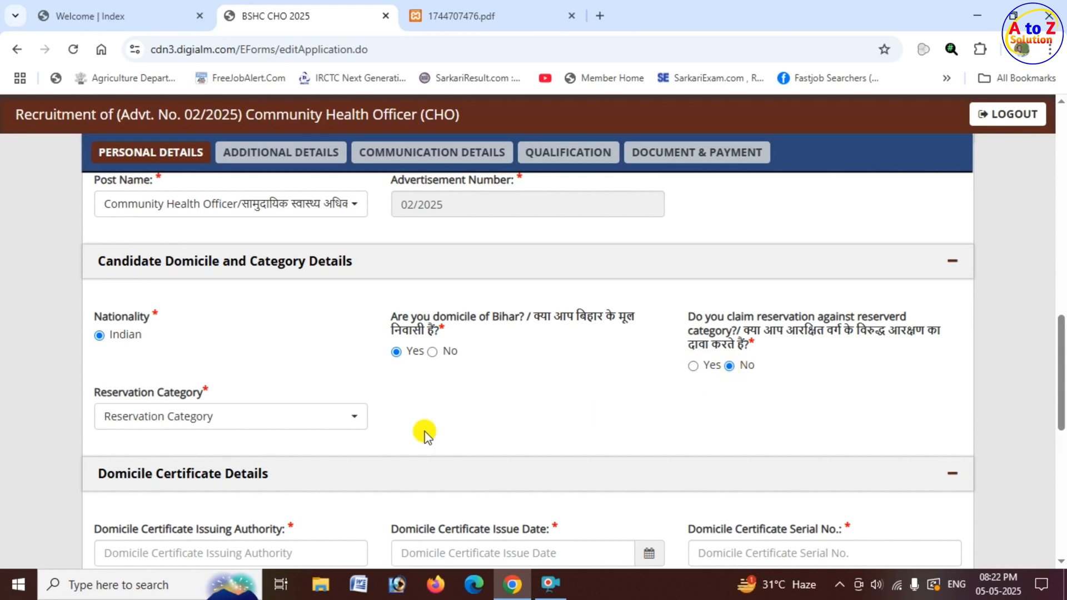
pyautogui.click(253, 425)
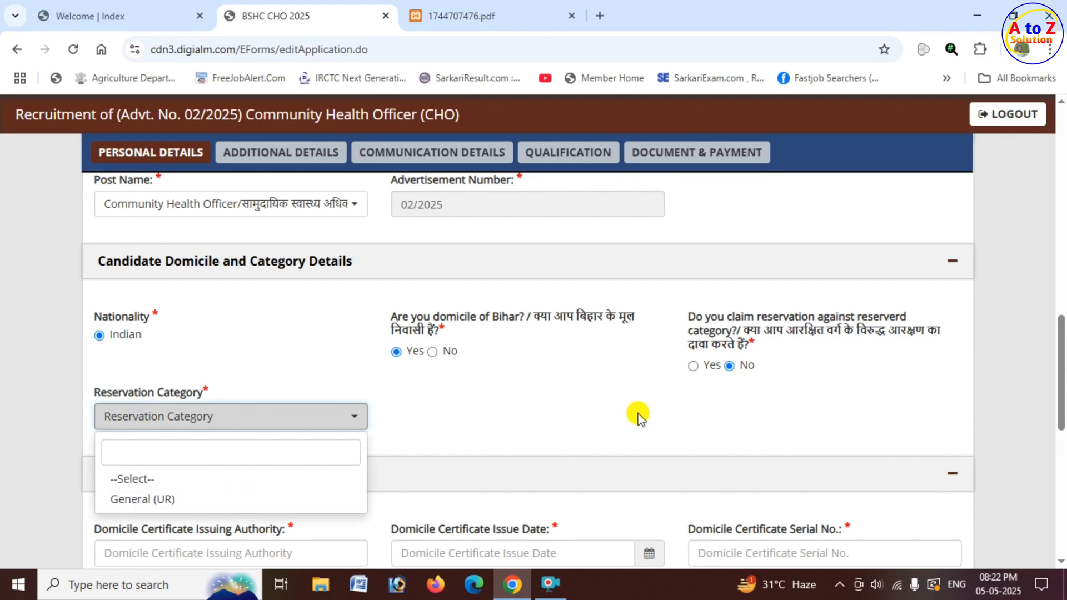
pyautogui.click(707, 382)
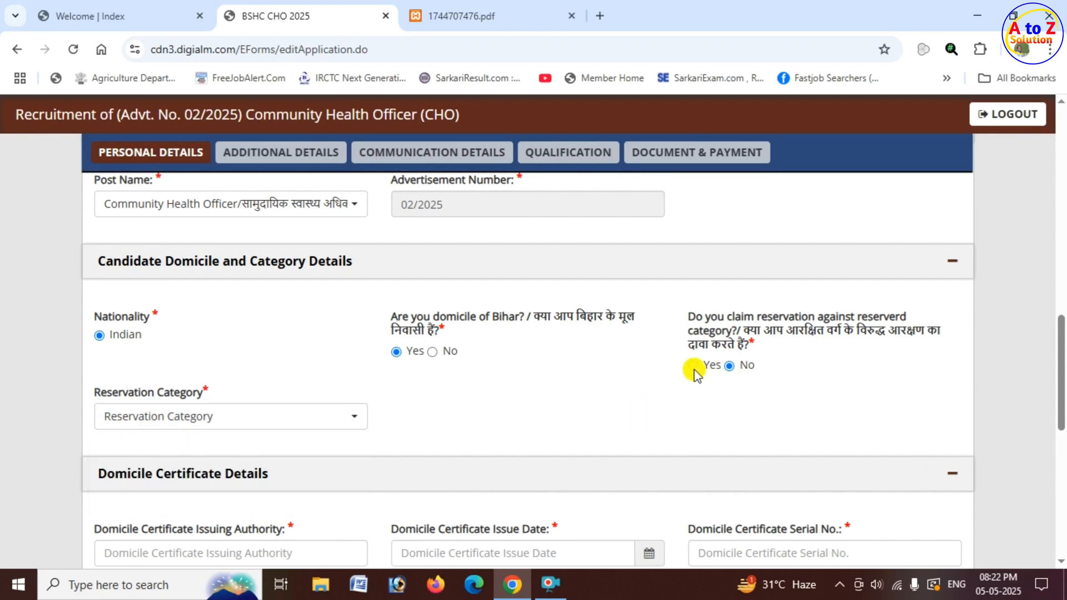
# Answer Yes to claiming reservation, with Extreme Backward Class (EBC) as the category and Kadar / कादर as the caste.
pyautogui.click(693, 367)
pyautogui.click(200, 422)
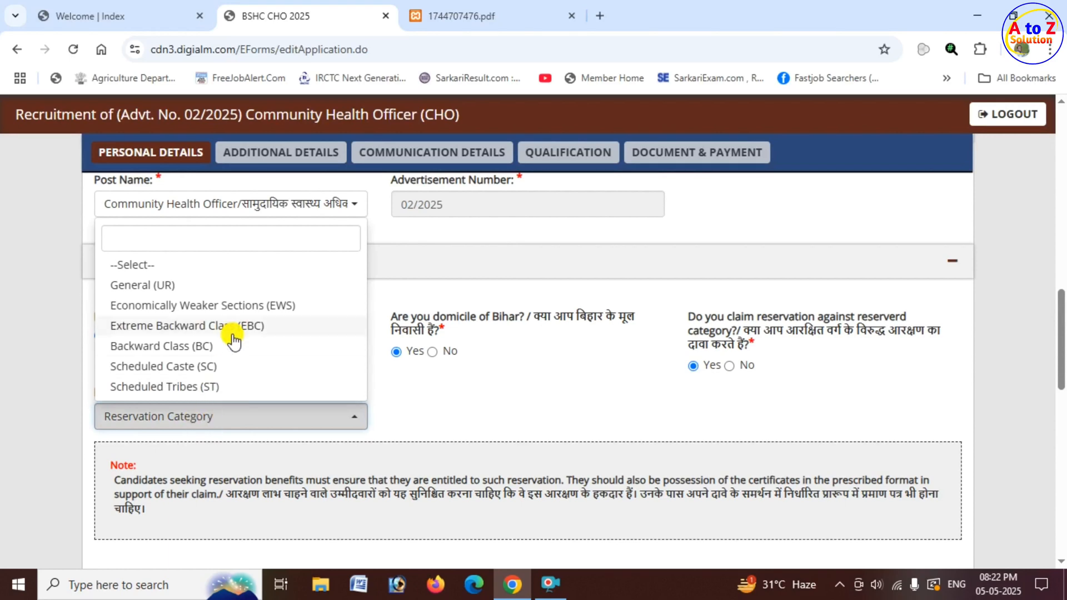
pyautogui.click(279, 333)
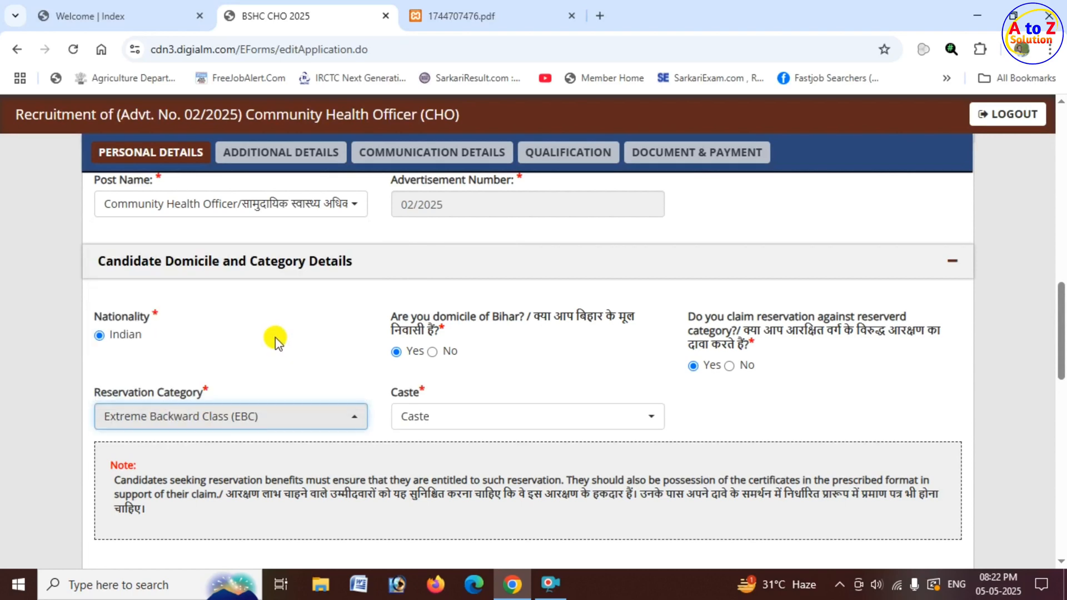
pyautogui.moveTo(398, 394); pyautogui.dragTo(413, 395)
pyautogui.click(476, 427)
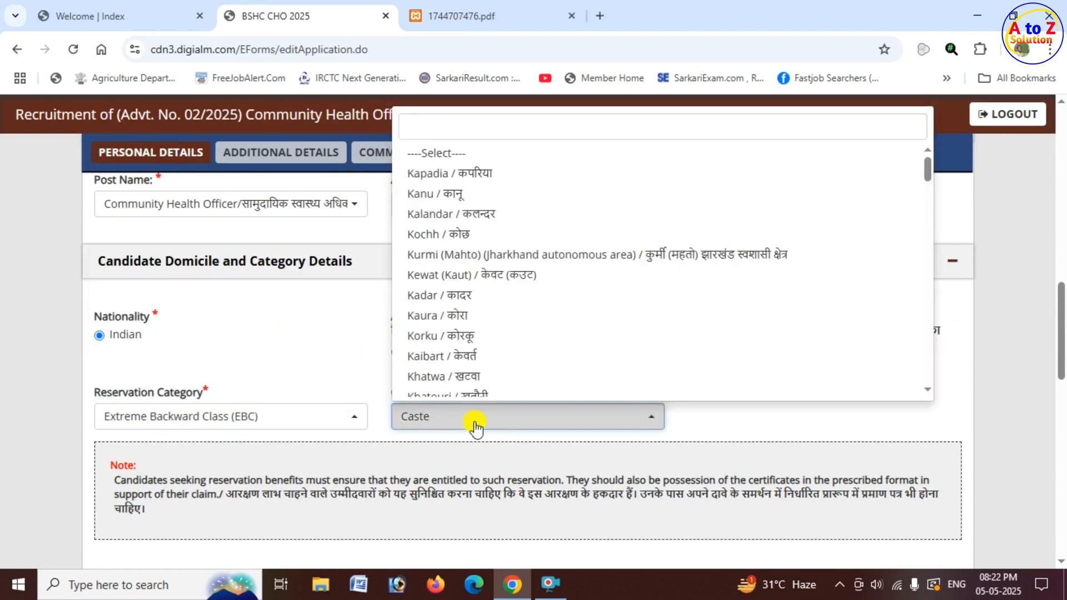
pyautogui.click(487, 296)
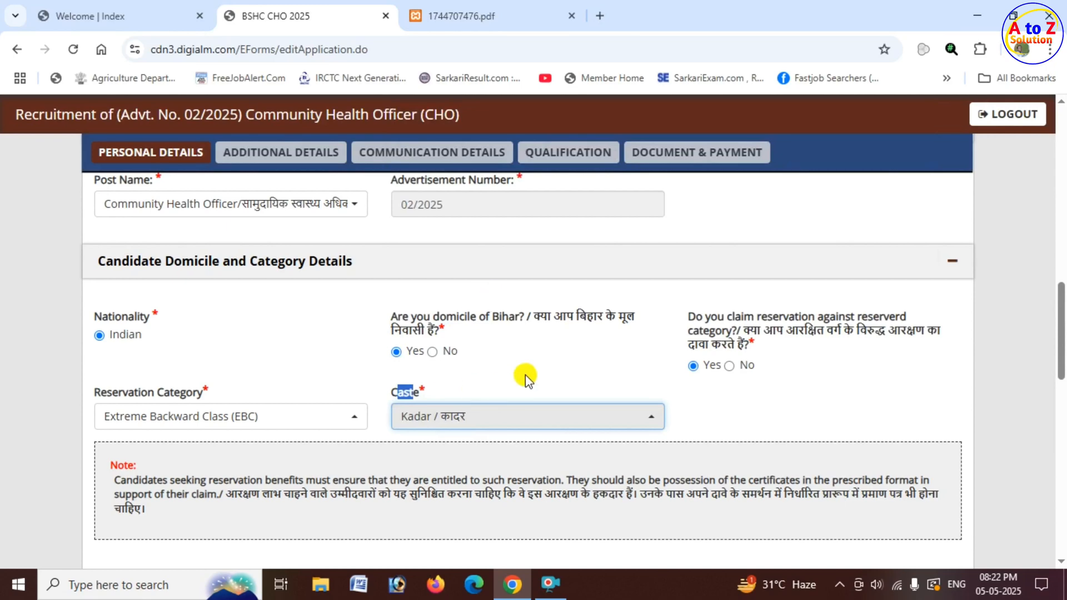
# Confirm having the latest NCL certificate and enter RO as the category certificate's issuing authority.
pyautogui.scroll(-2, 563, 364)
pyautogui.scroll(-4, 562, 366)
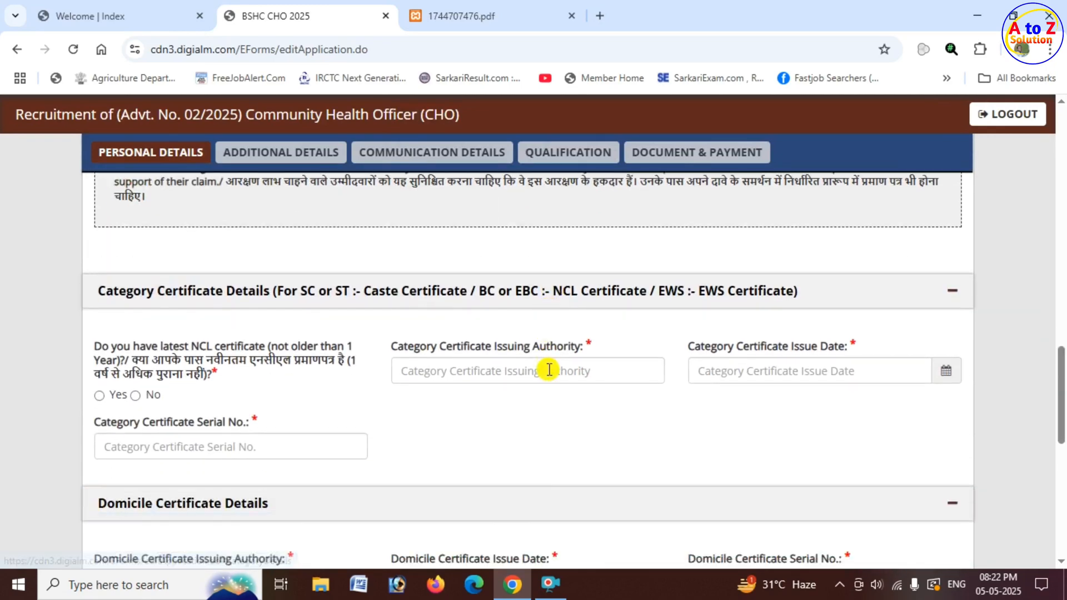
pyautogui.scroll(-2, 389, 306)
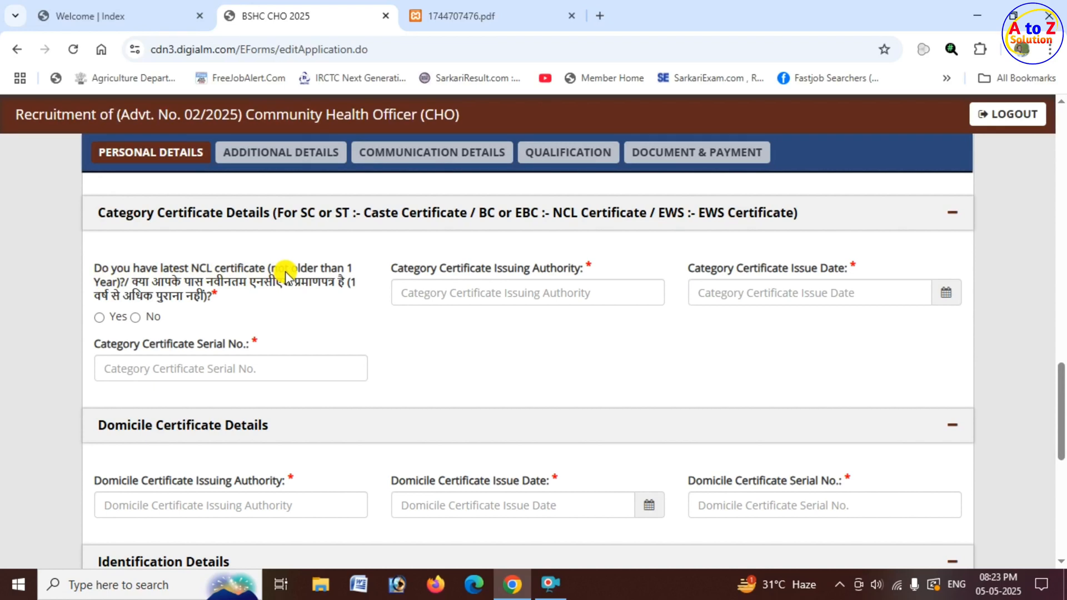
pyautogui.click(99, 318)
pyautogui.click(453, 294)
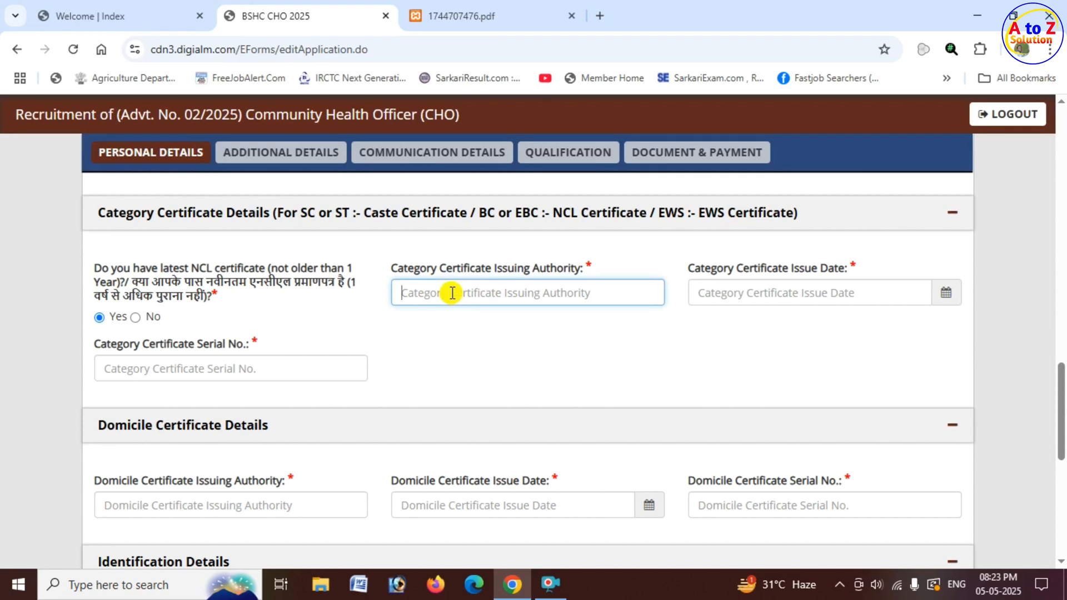
pyautogui.write('RO')
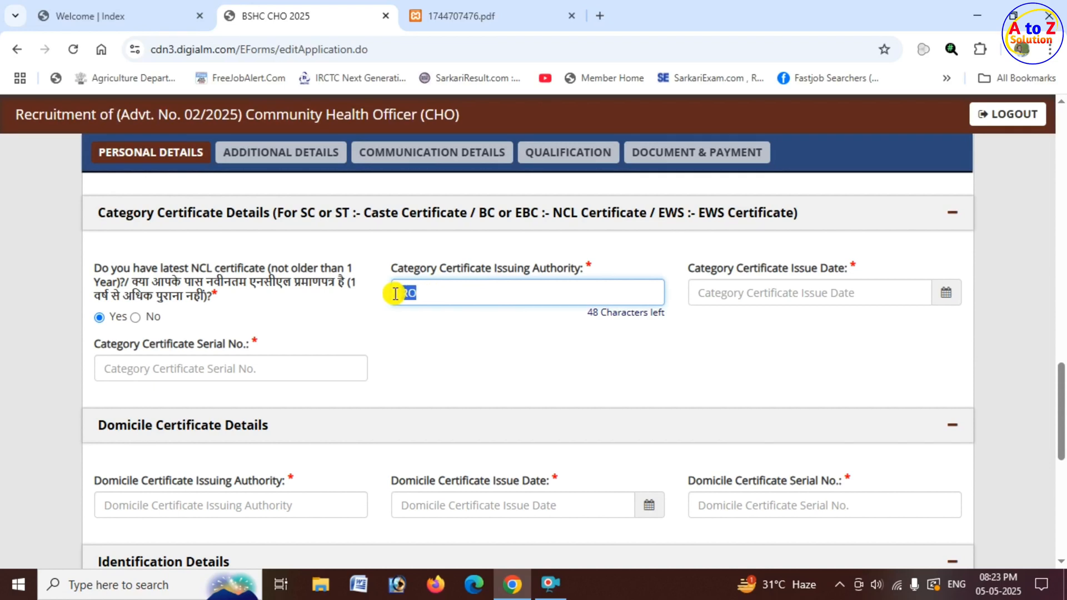
pyautogui.click(475, 337)
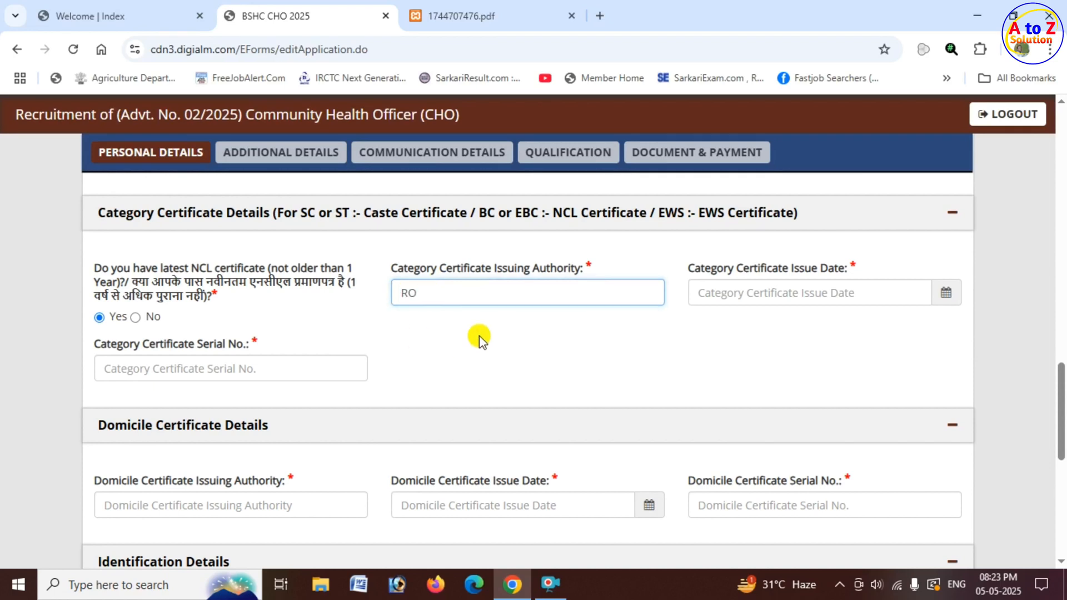
pyautogui.click(424, 293)
pyautogui.doubleClick(409, 293)
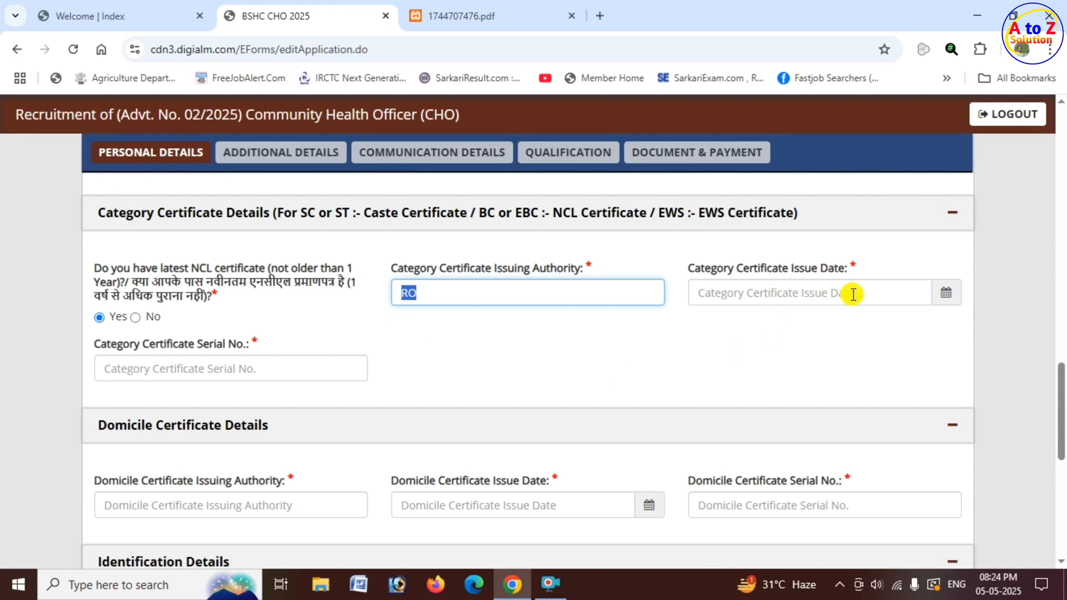
# Set the category certificate's issue date to 01/05/2025 and go to its serial number field.
pyautogui.click(881, 293)
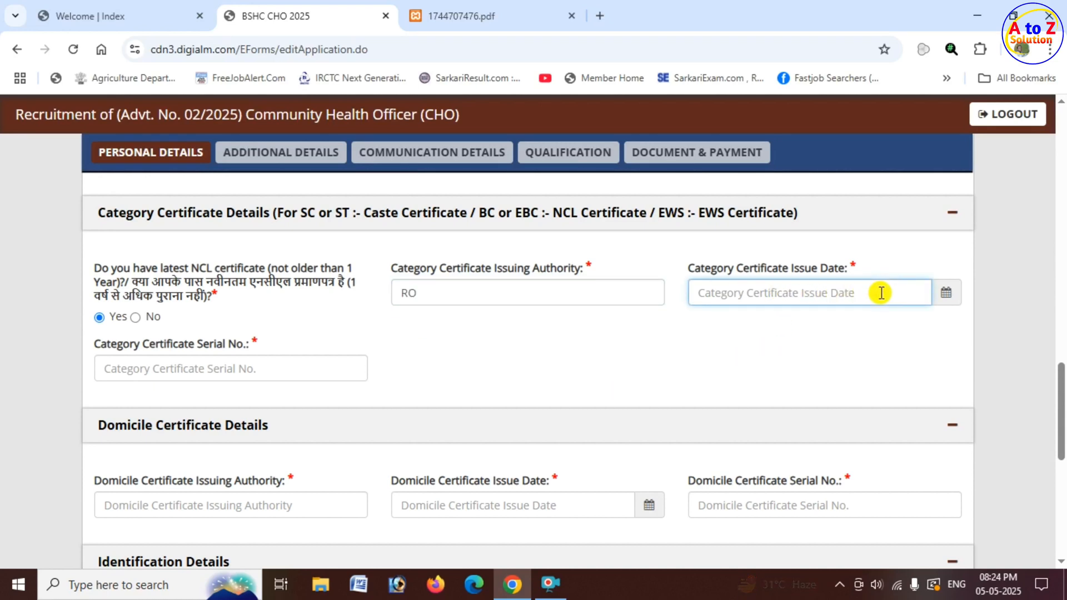
pyautogui.click(949, 300)
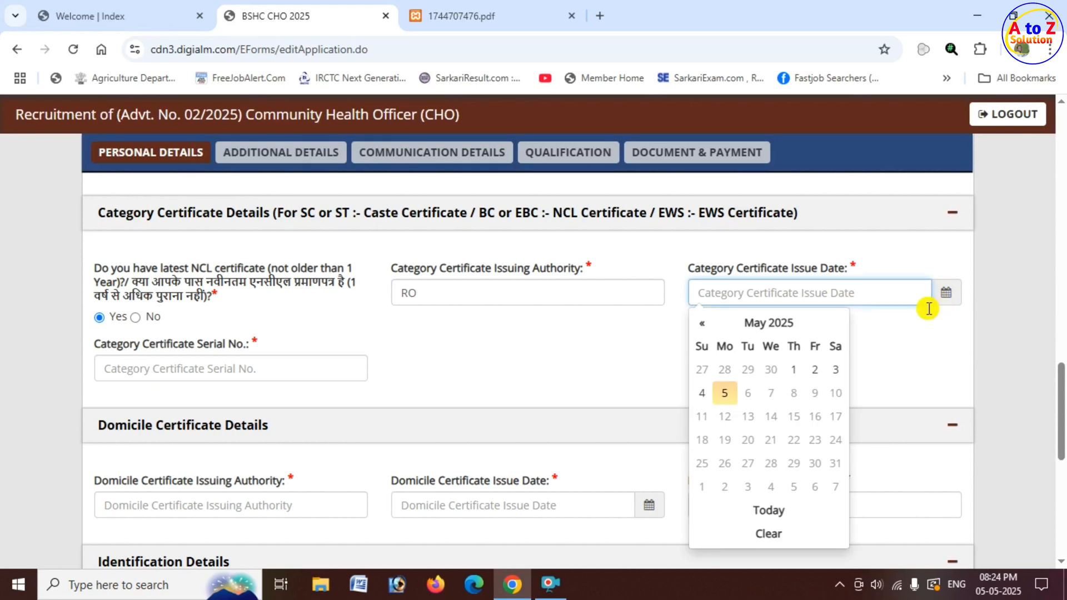
pyautogui.click(791, 372)
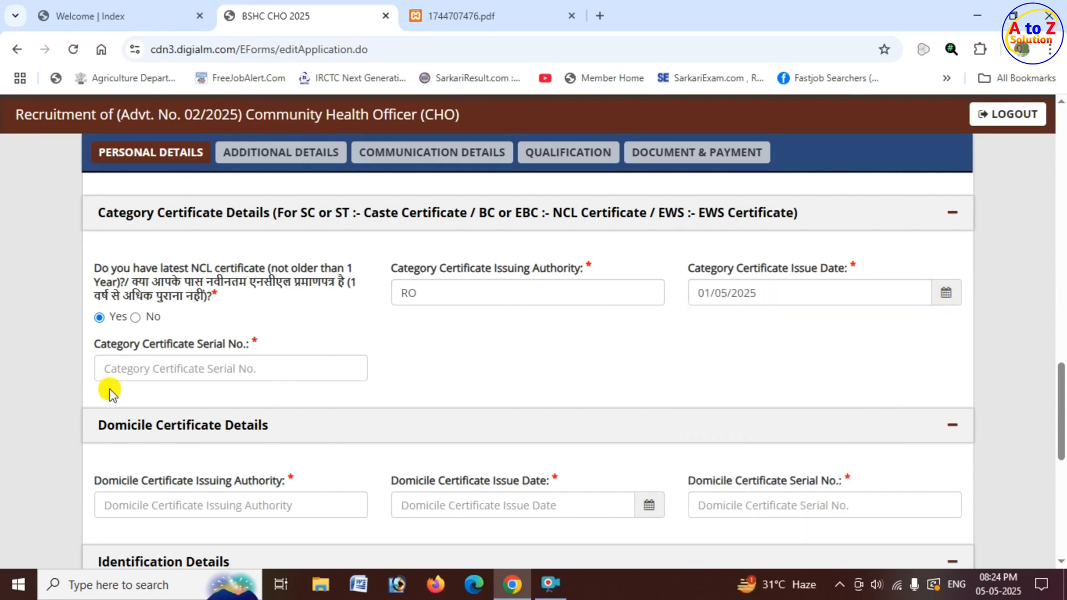
pyautogui.moveTo(106, 345); pyautogui.dragTo(238, 367)
pyautogui.click(238, 367)
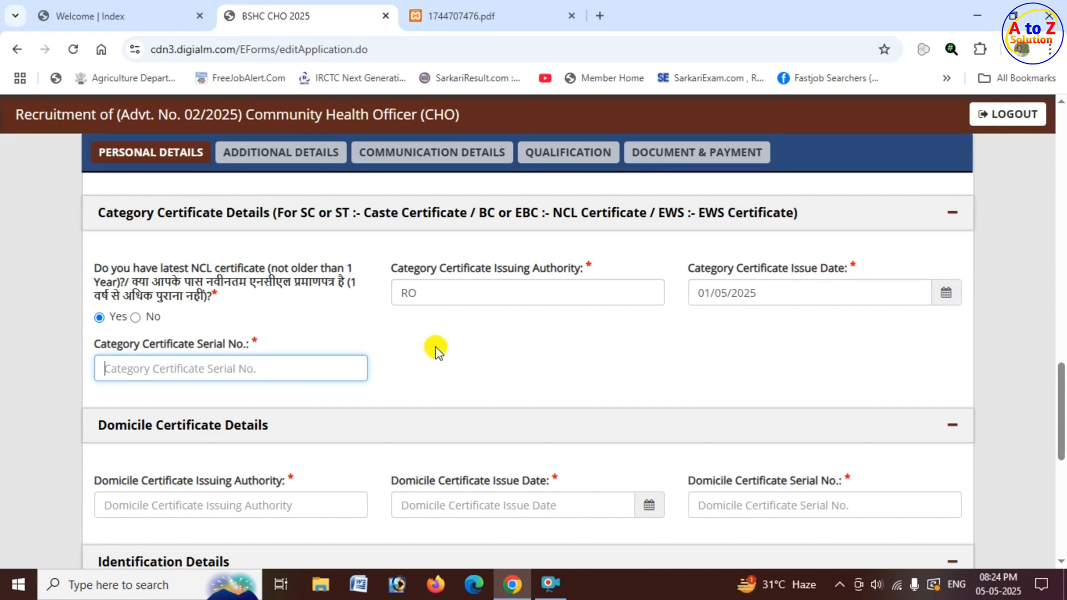
# Go through the domicile certificate fields, setting the domicile certificate's issue date to 01/05/2025.
pyautogui.scroll(-3, 436, 348)
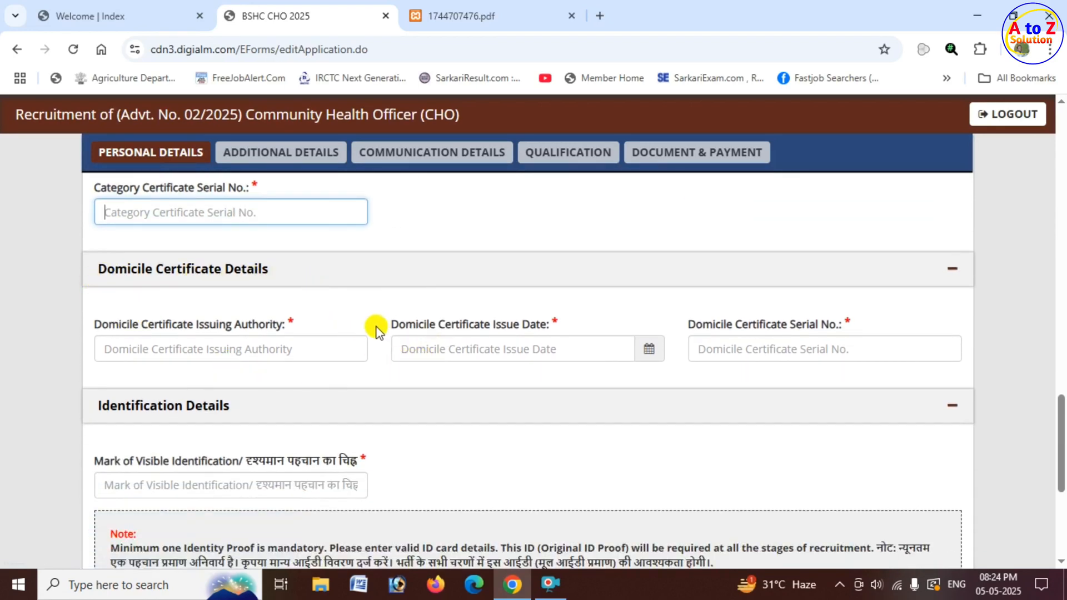
pyautogui.moveTo(118, 325); pyautogui.dragTo(264, 346)
pyautogui.click(264, 347)
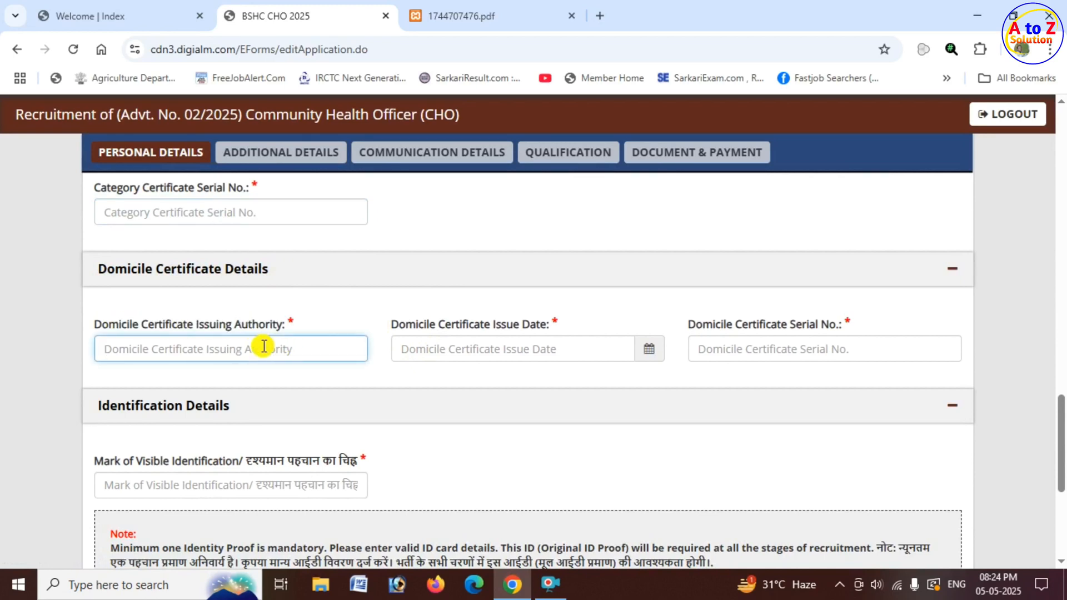
pyautogui.scroll(1, 422, 295)
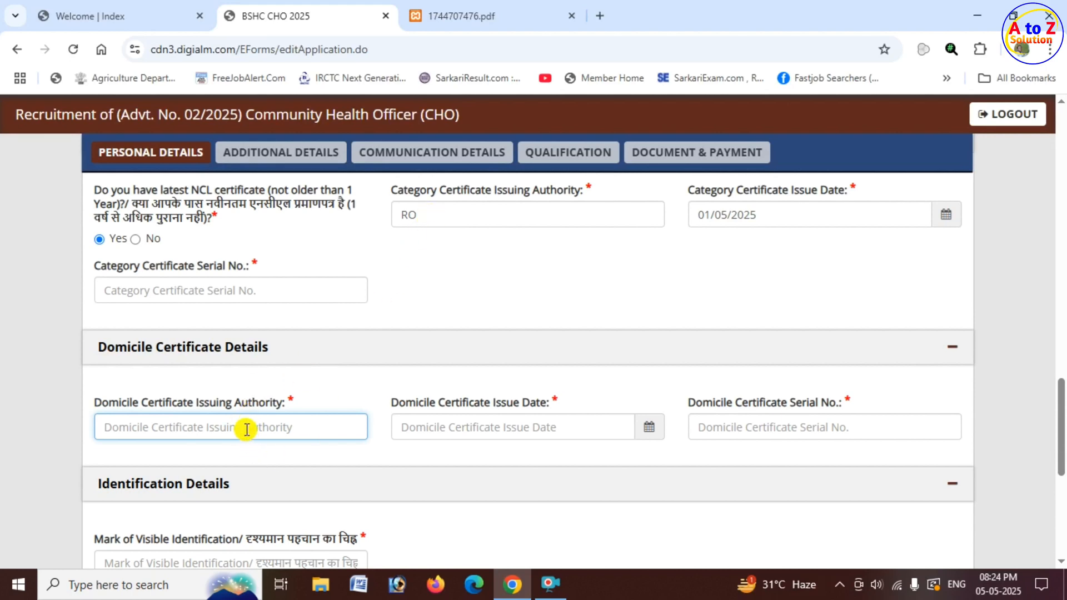
pyautogui.moveTo(398, 403); pyautogui.dragTo(537, 404)
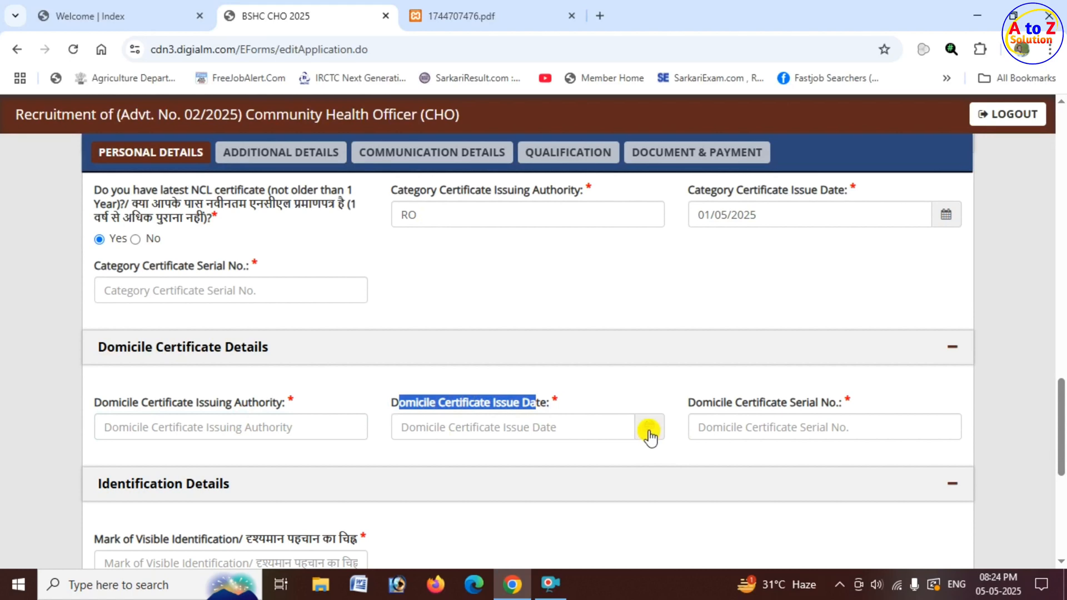
pyautogui.click(650, 436)
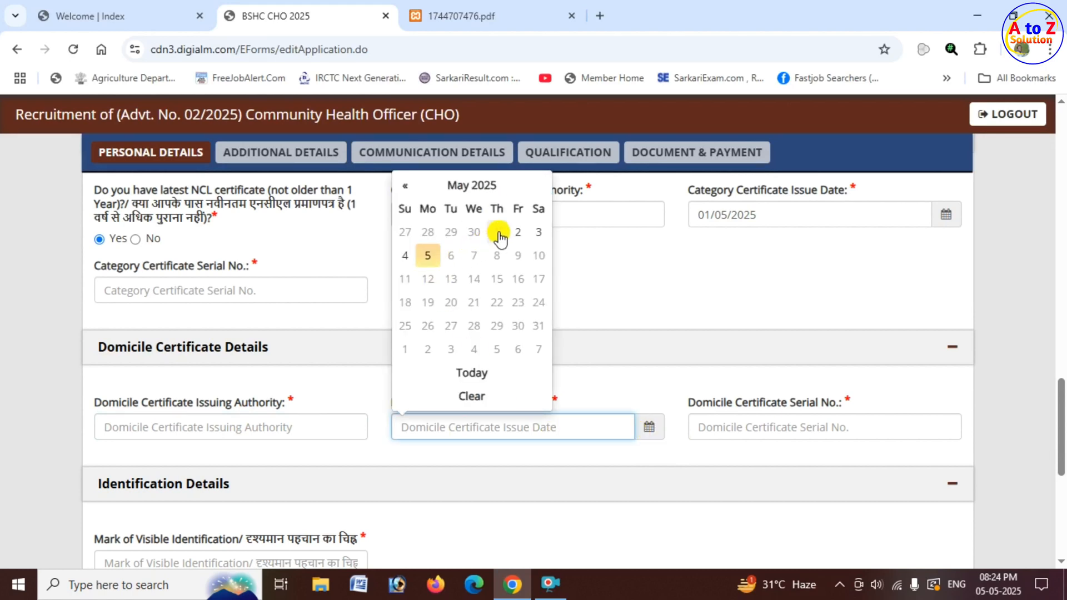
pyautogui.click(499, 235)
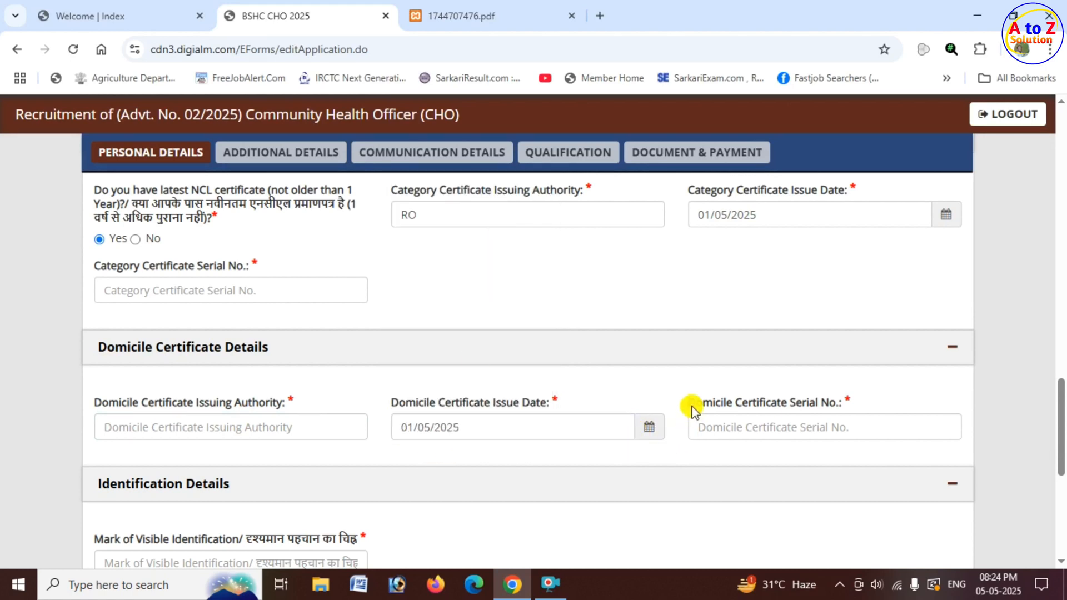
pyautogui.moveTo(692, 408); pyautogui.dragTo(838, 405)
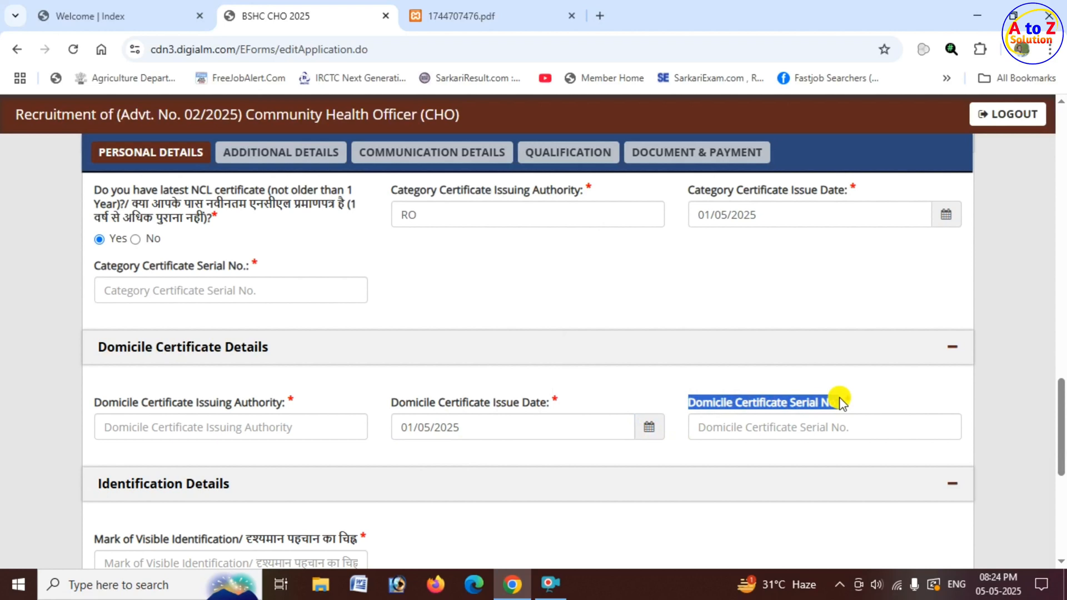
pyautogui.click(790, 425)
# Go through the identification details, selecting Others as the identification type and checking the additional ID card fields it requires.
pyautogui.scroll(-3, 250, 426)
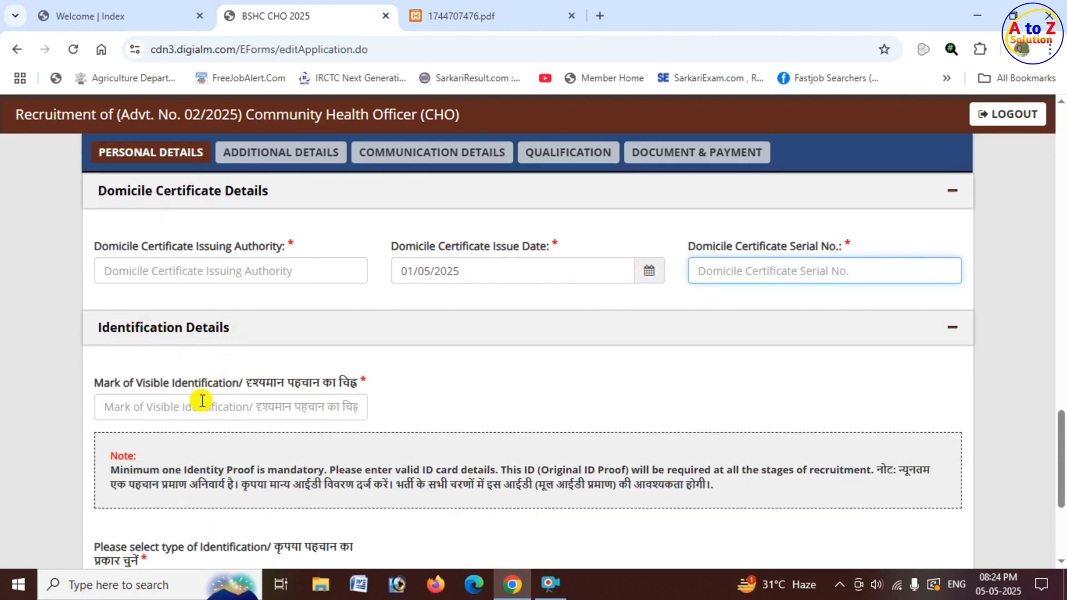
pyautogui.moveTo(115, 384); pyautogui.dragTo(241, 385)
pyautogui.scroll(-2, 239, 383)
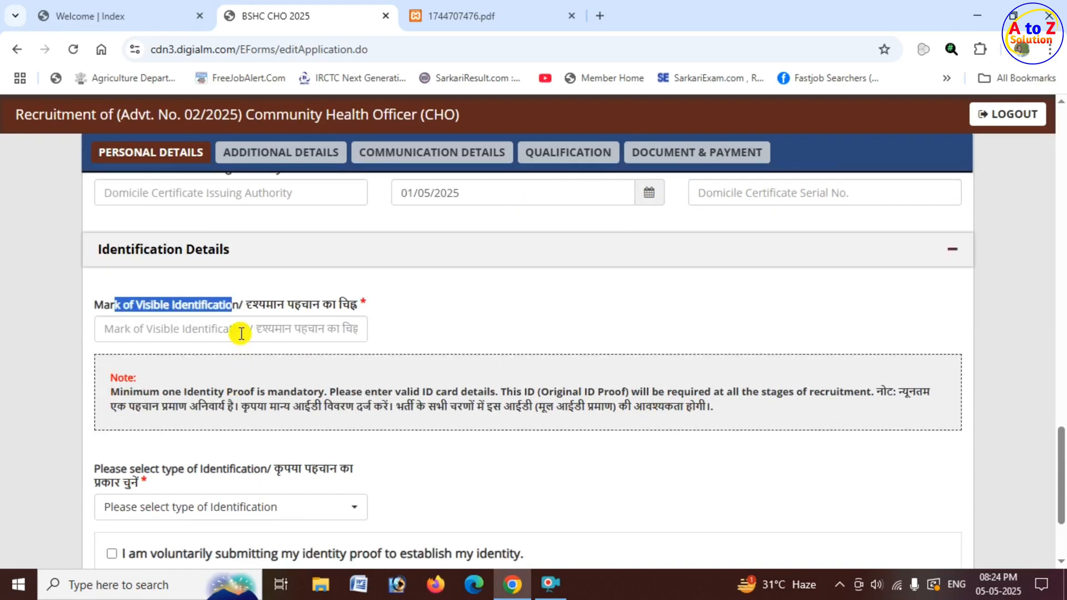
pyautogui.click(223, 333)
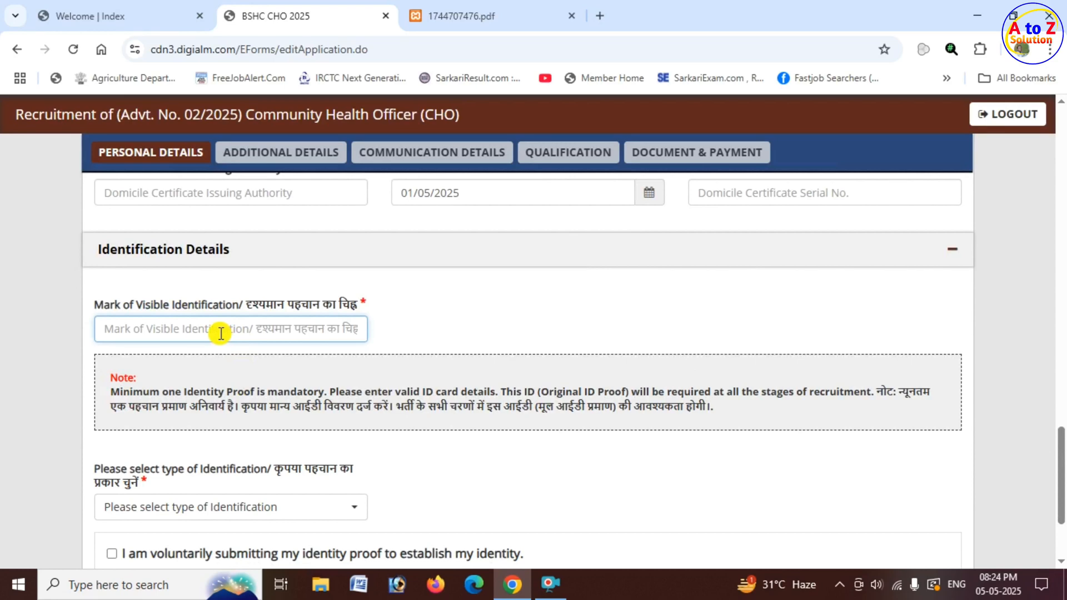
pyautogui.scroll(-3, 200, 339)
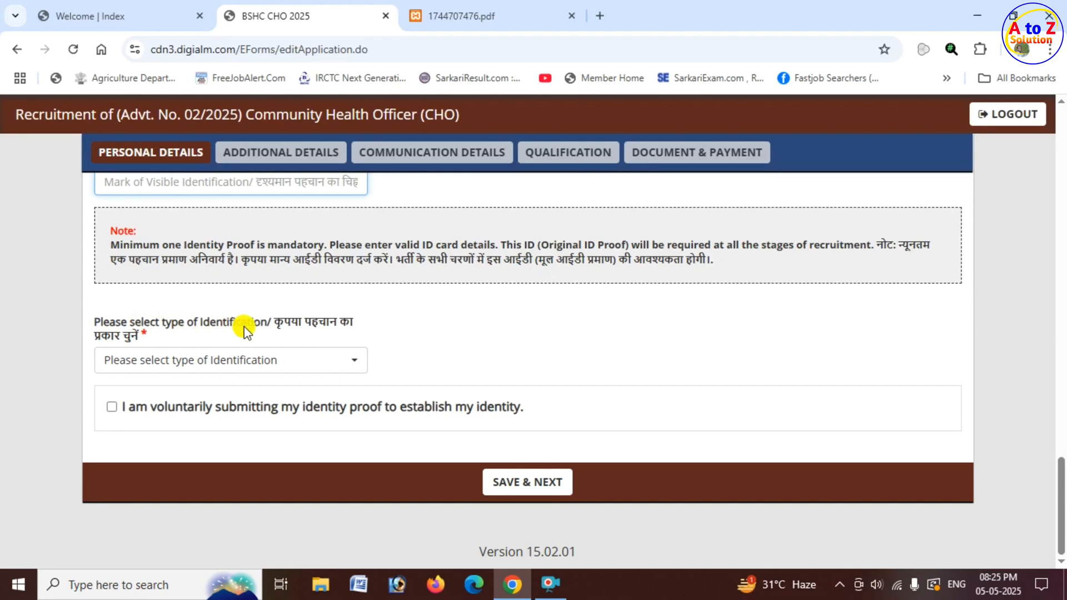
pyautogui.click(257, 364)
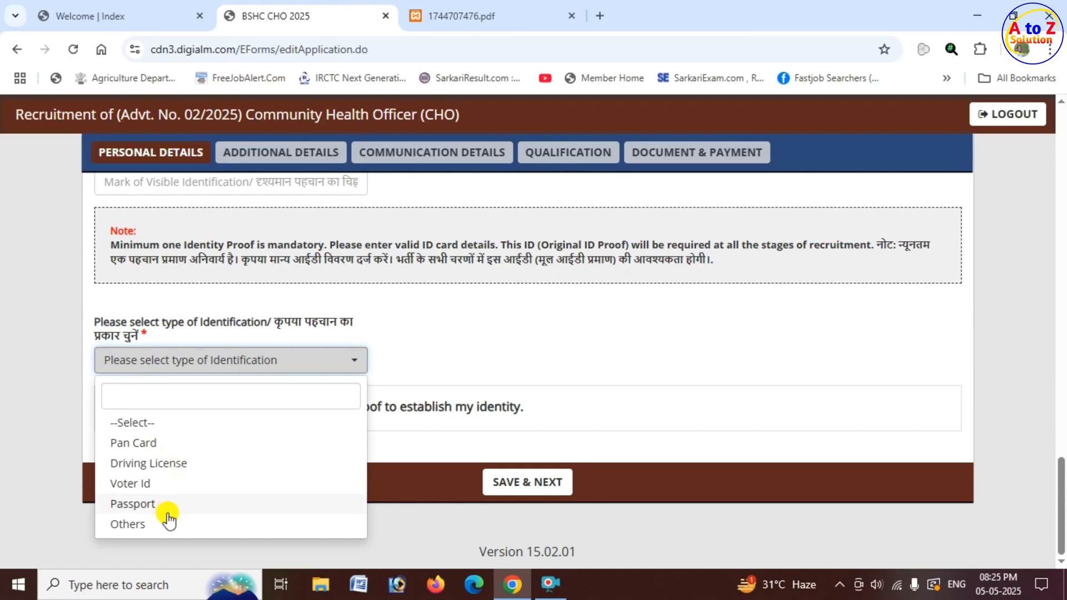
pyautogui.click(148, 526)
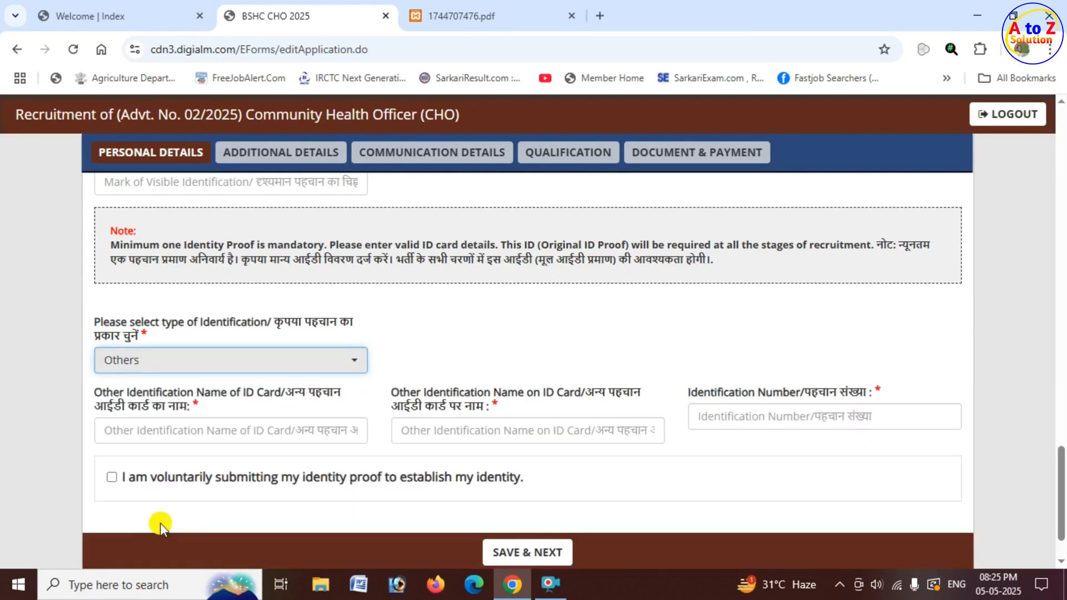
pyautogui.click(208, 432)
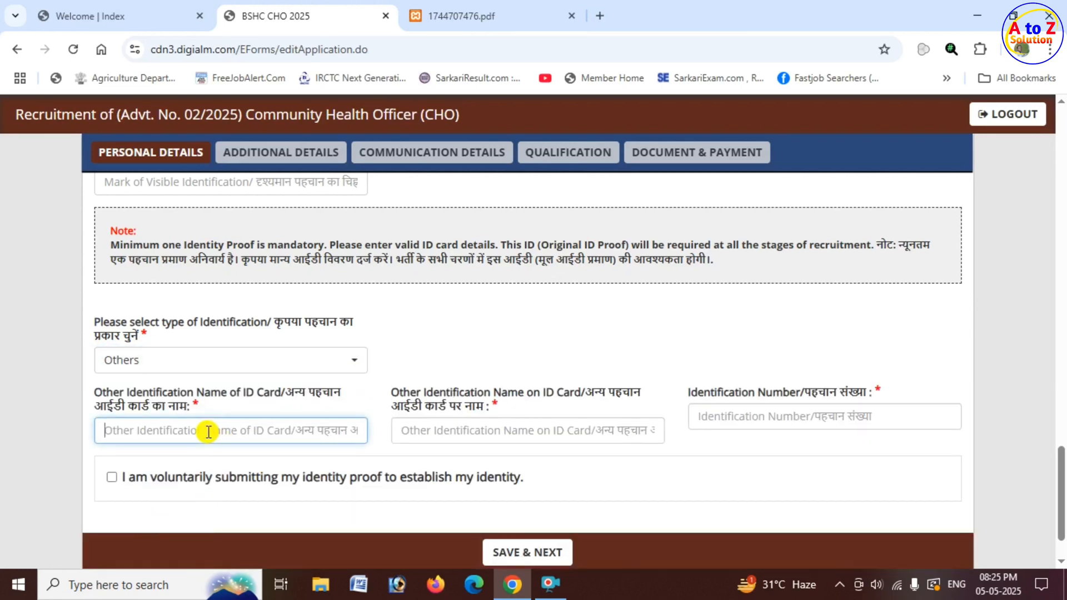
pyautogui.click(443, 431)
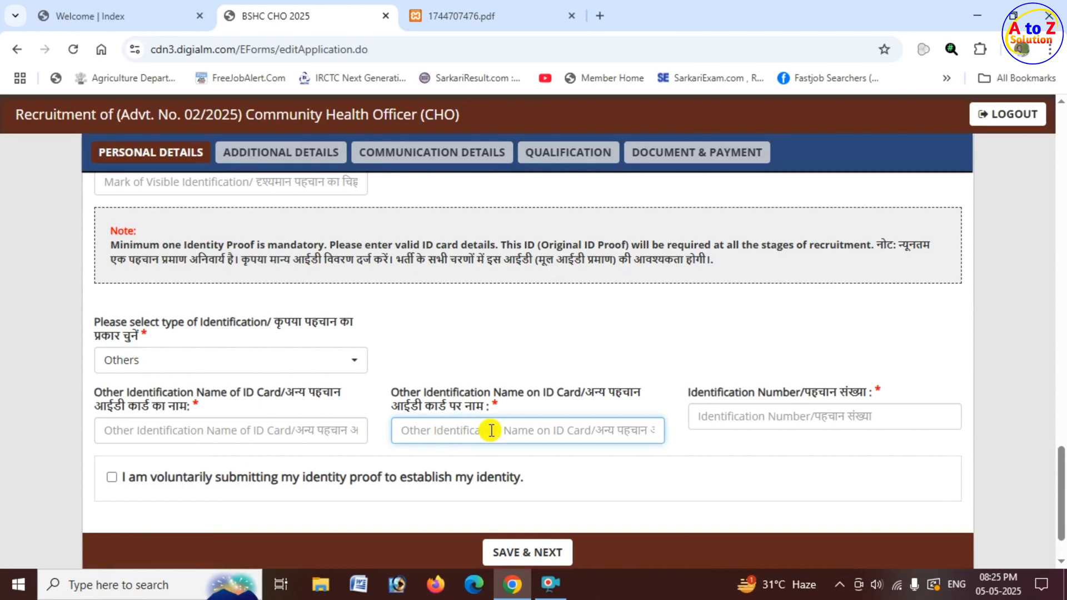
pyautogui.click(767, 417)
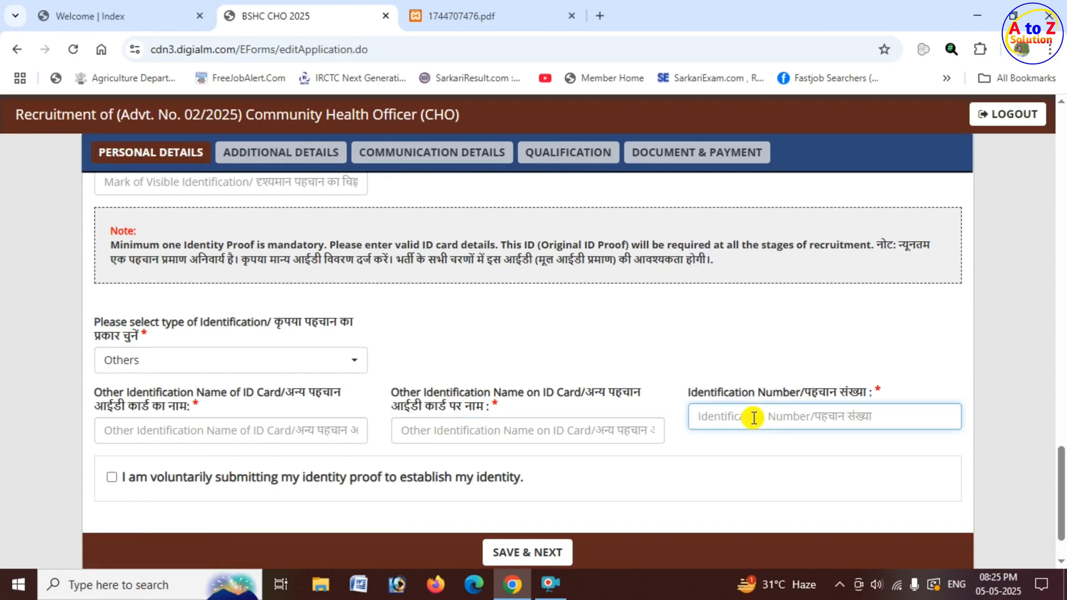
# Agree to voluntarily submitting the identity proof, and save the personal details to continue to the additional details.
pyautogui.scroll(-2, 250, 425)
pyautogui.click(111, 406)
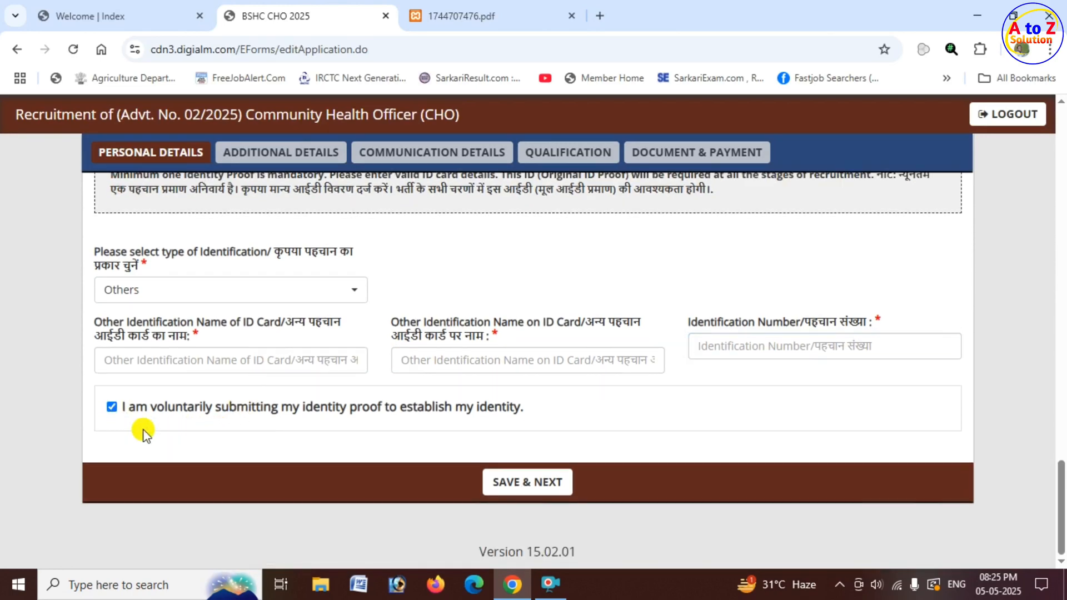
pyautogui.click(531, 491)
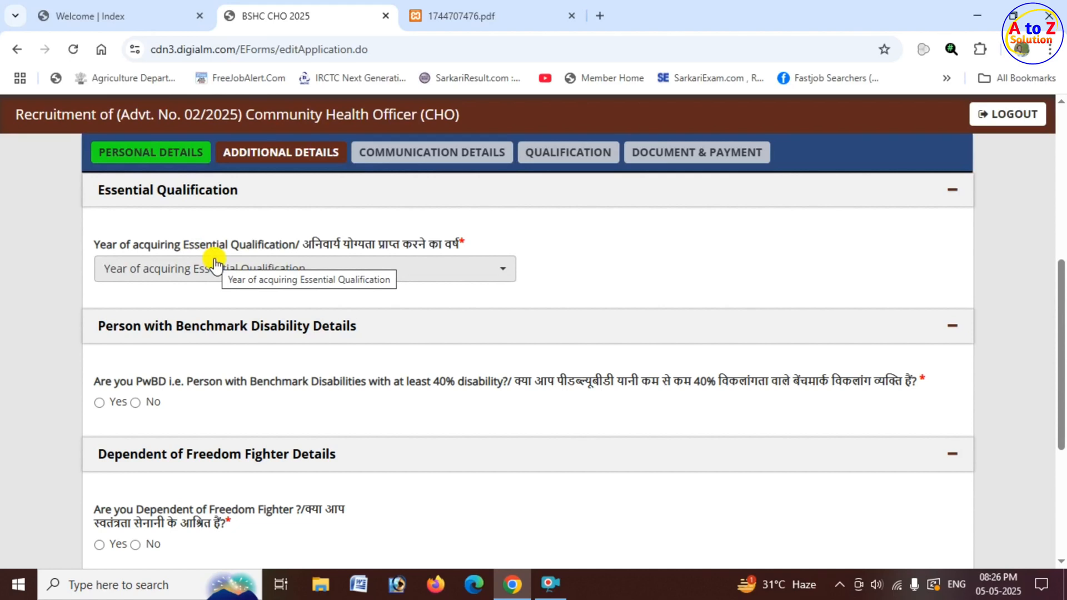
# Select 2024 as the year of acquiring the essential qualification and answer No to having a benchmark disability (PwBD).
pyautogui.click(299, 269)
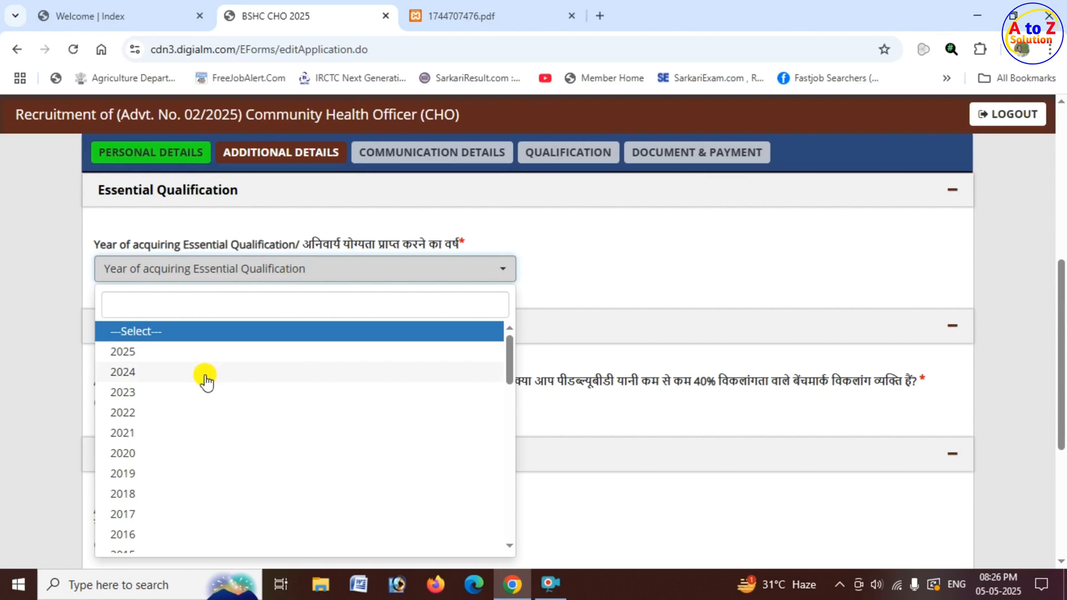
pyautogui.click(187, 373)
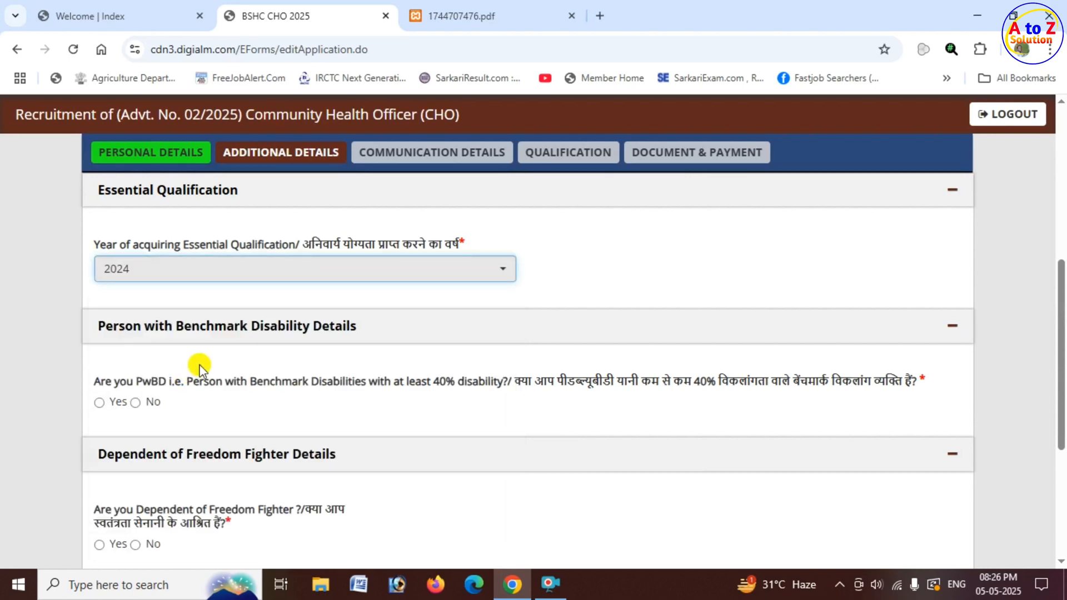
pyautogui.scroll(-1, 246, 349)
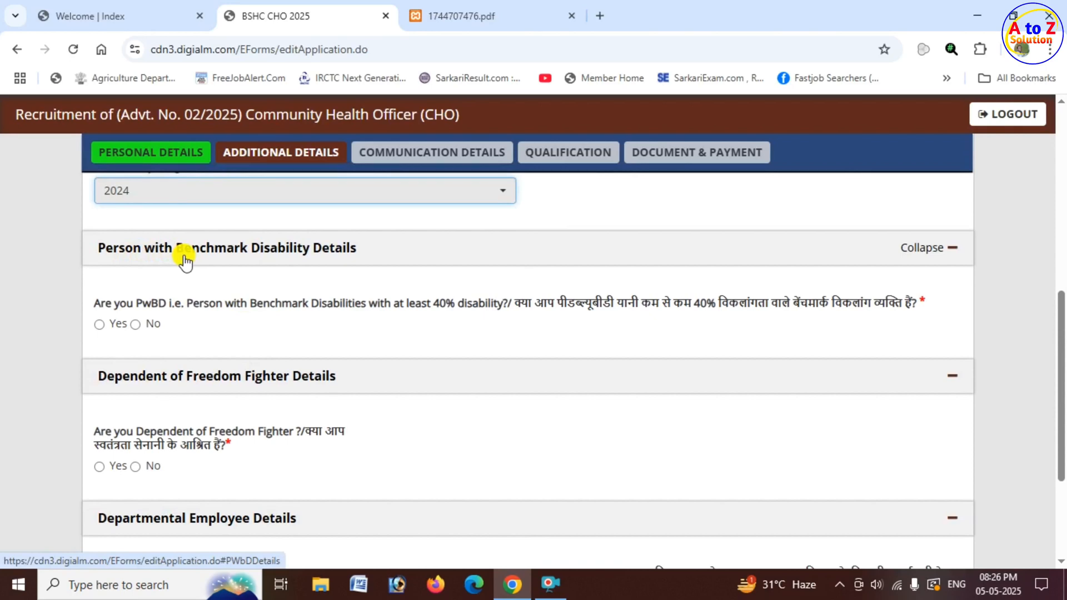
pyautogui.click(100, 326)
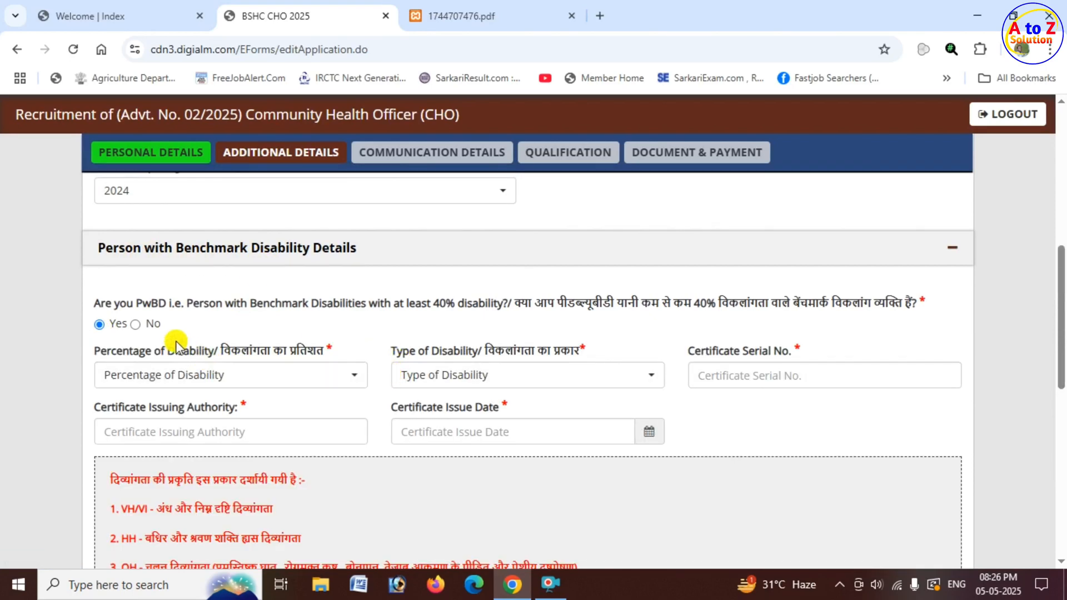
pyautogui.click(135, 325)
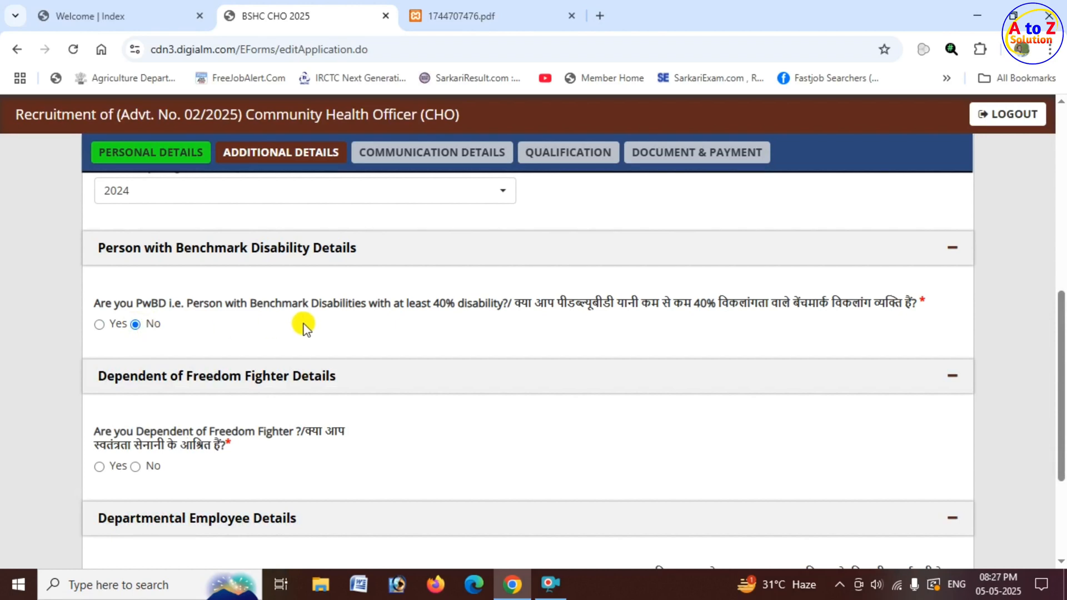
# Check the certificate fields required for a dependent of a freedom fighter, and answer No to that question.
pyautogui.scroll(-1, 305, 328)
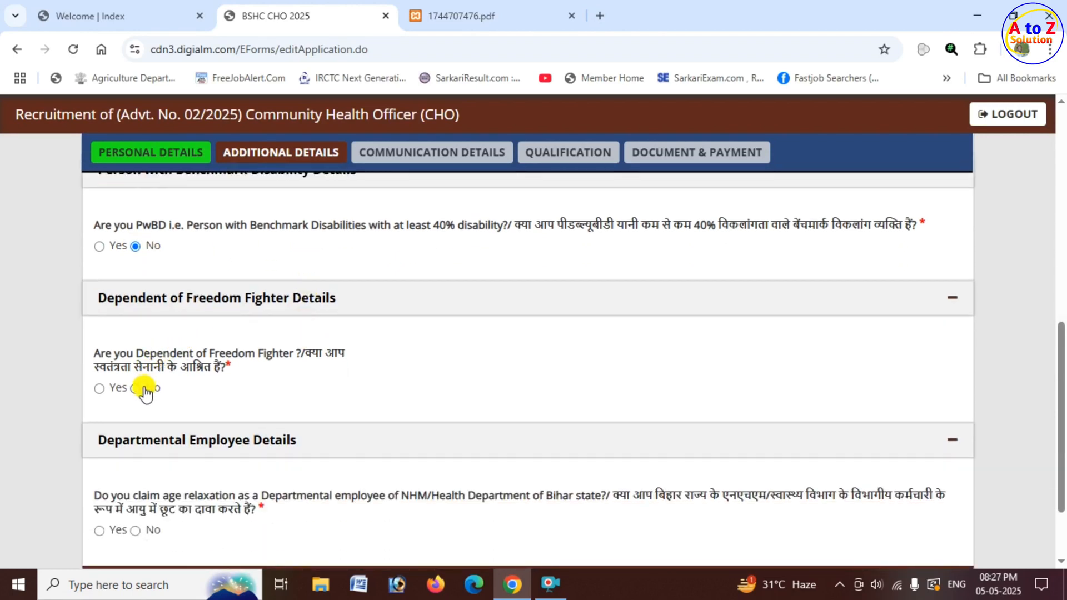
pyautogui.click(98, 389)
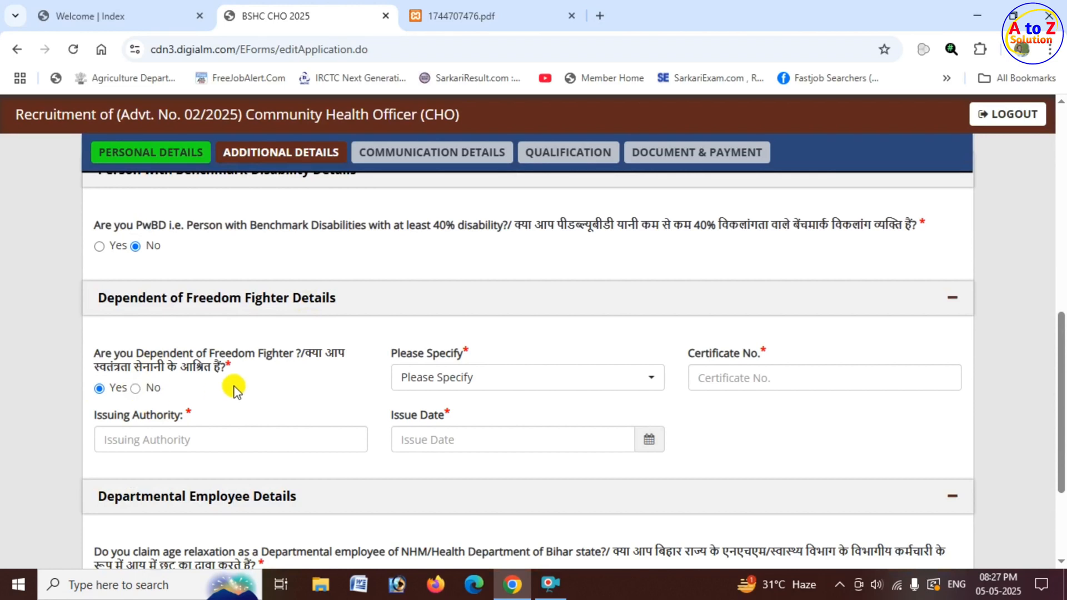
pyautogui.click(135, 388)
# Check the experience section for departmental employees, answer No to claiming departmental age relaxation, and save the additional details.
pyautogui.scroll(-2, 279, 383)
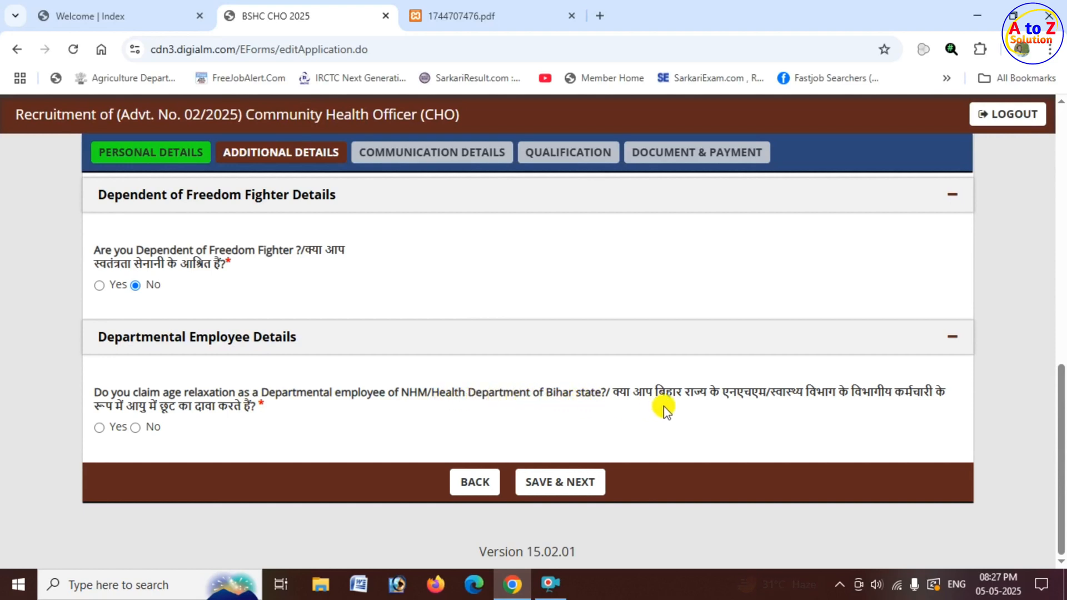
pyautogui.click(100, 427)
pyautogui.scroll(-3, 374, 519)
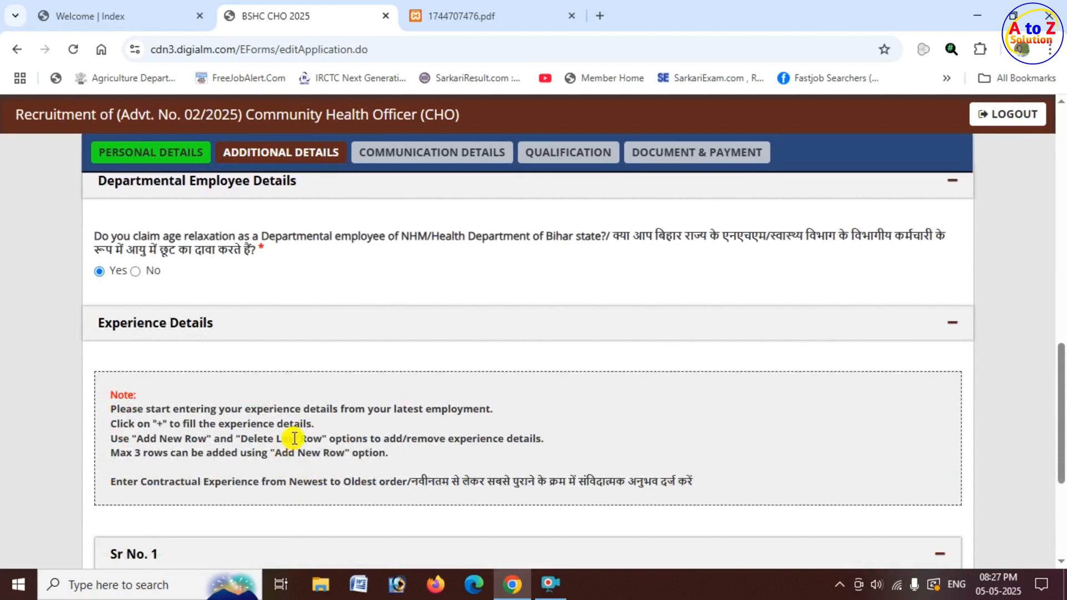
pyautogui.scroll(-2, 295, 439)
pyautogui.scroll(3, 284, 434)
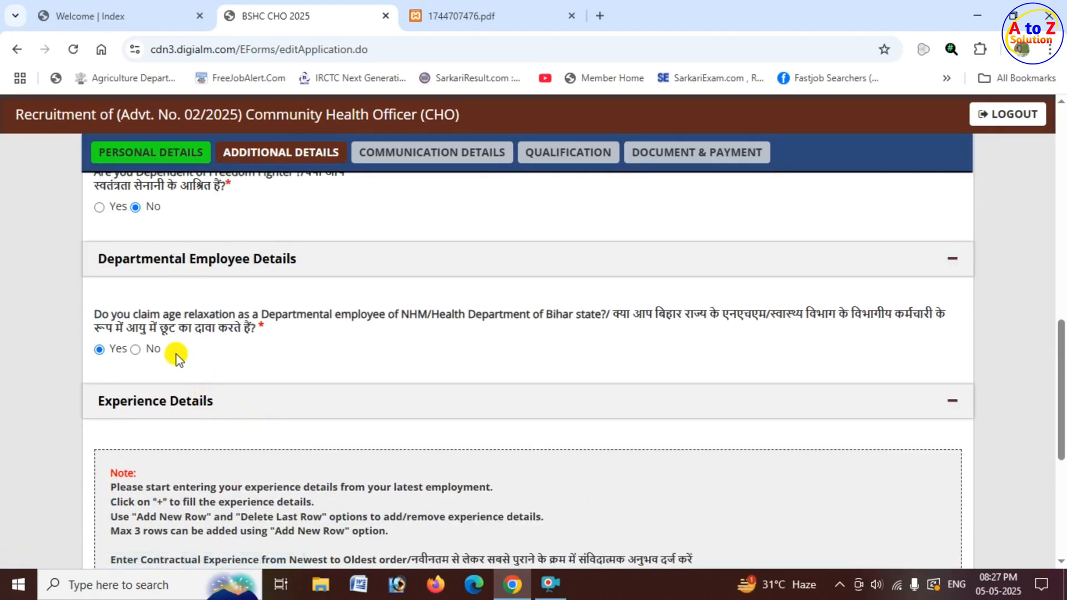
pyautogui.click(135, 350)
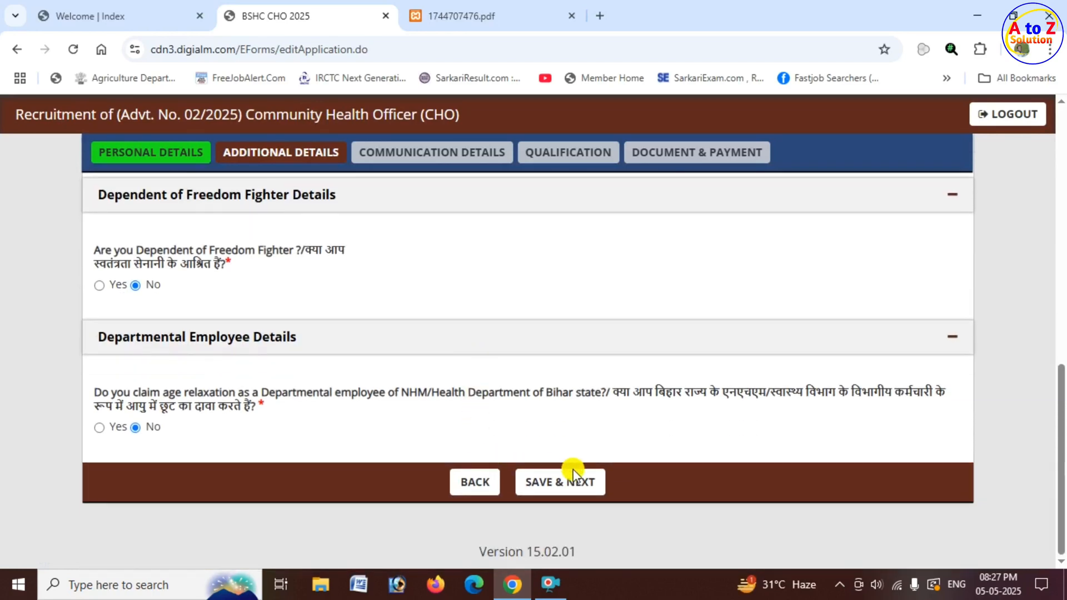
pyautogui.click(568, 478)
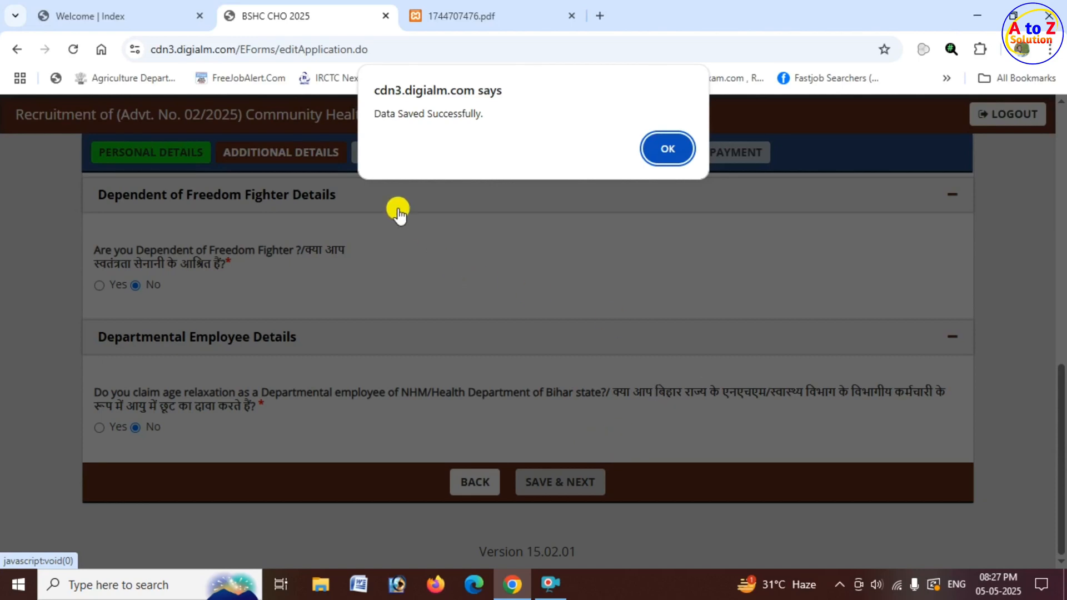
pyautogui.moveTo(387, 113); pyautogui.dragTo(486, 115)
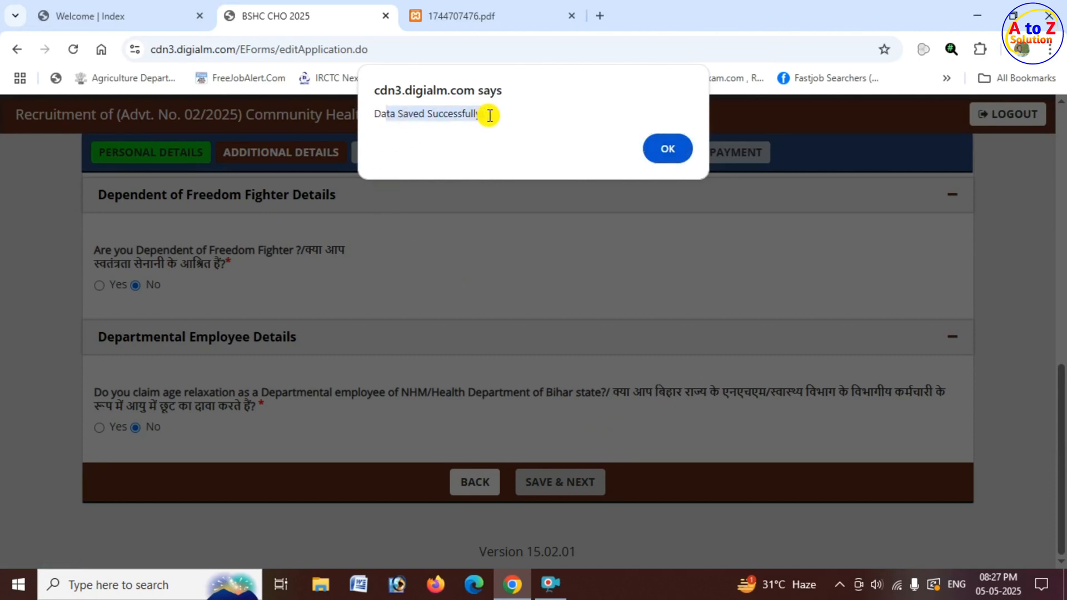
# Acknowledge the saved additional details, and fill in both address lines of the permanent address with the village, post office and police station.
pyautogui.click(679, 148)
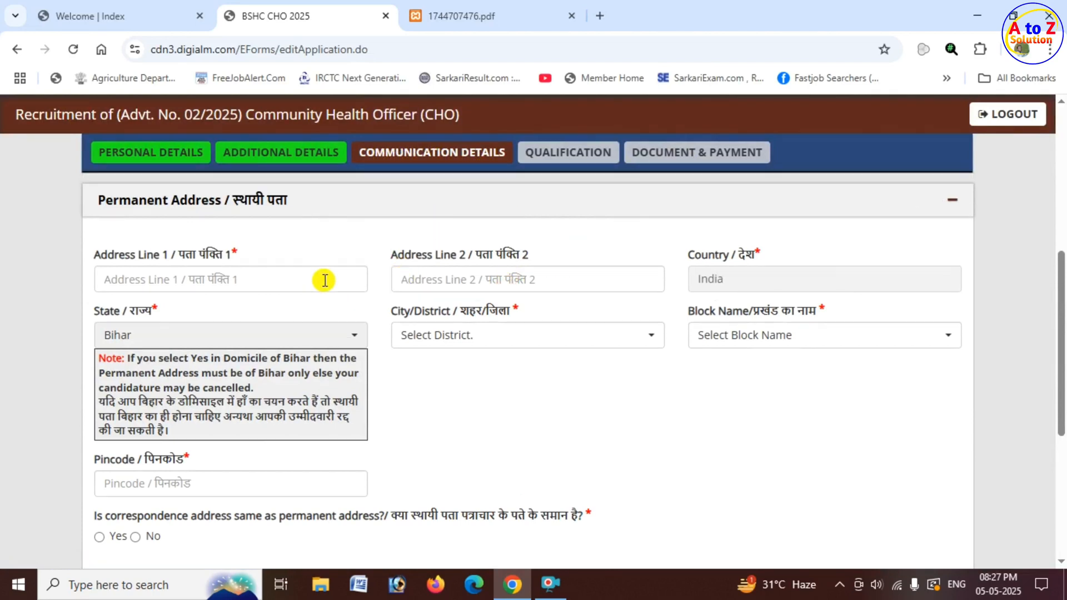
pyautogui.scroll(1, 325, 281)
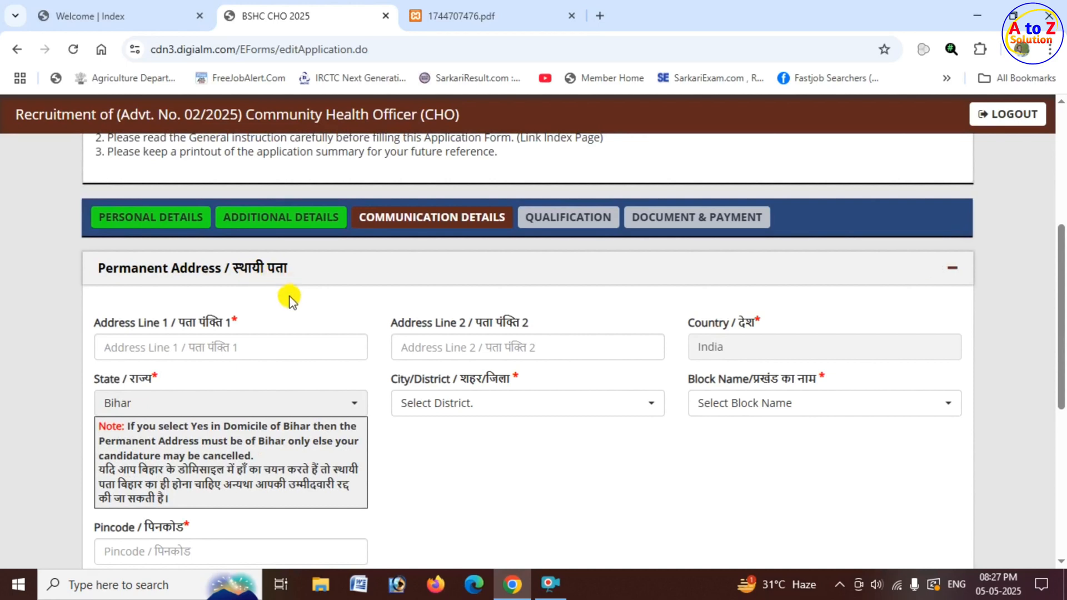
pyautogui.click(231, 347)
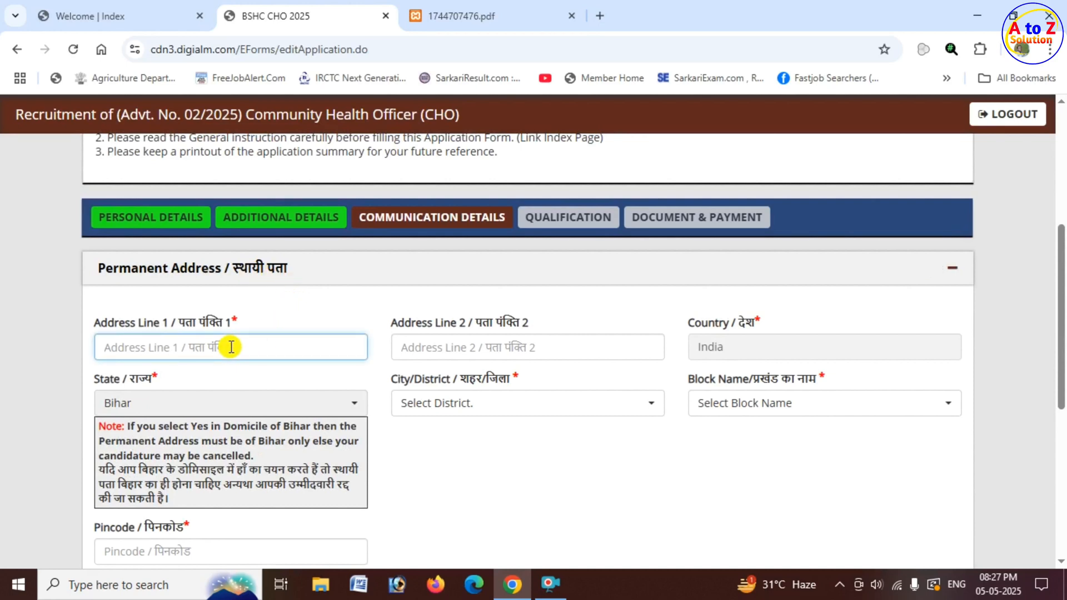
pyautogui.press('BackSpace')
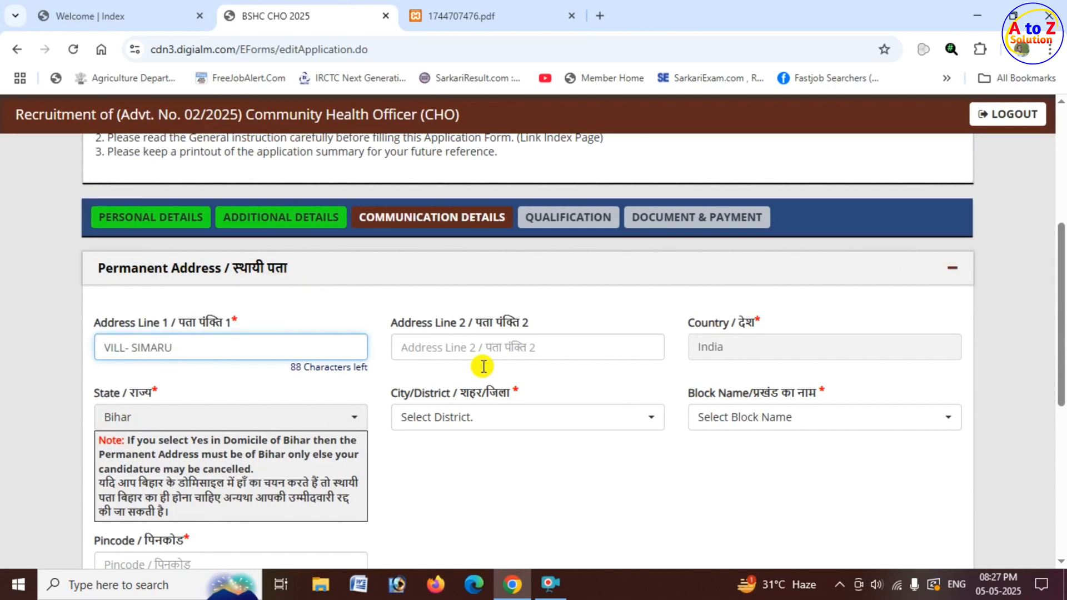
pyautogui.click(497, 348)
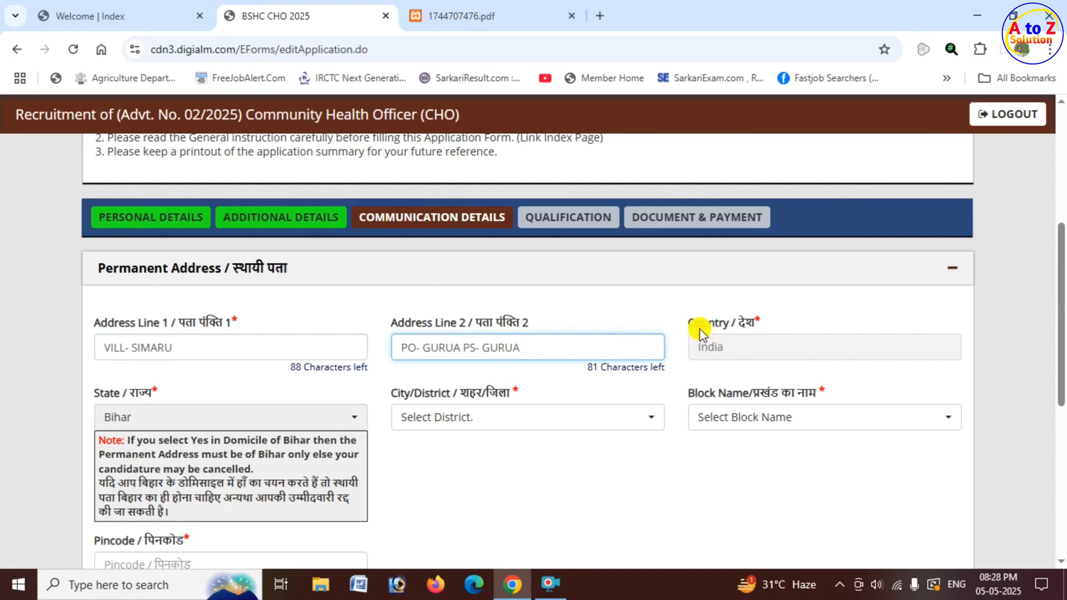
# Select the applicant's home district and block name for the permanent address.
pyautogui.moveTo(695, 324); pyautogui.dragTo(184, 411)
pyautogui.click(467, 405)
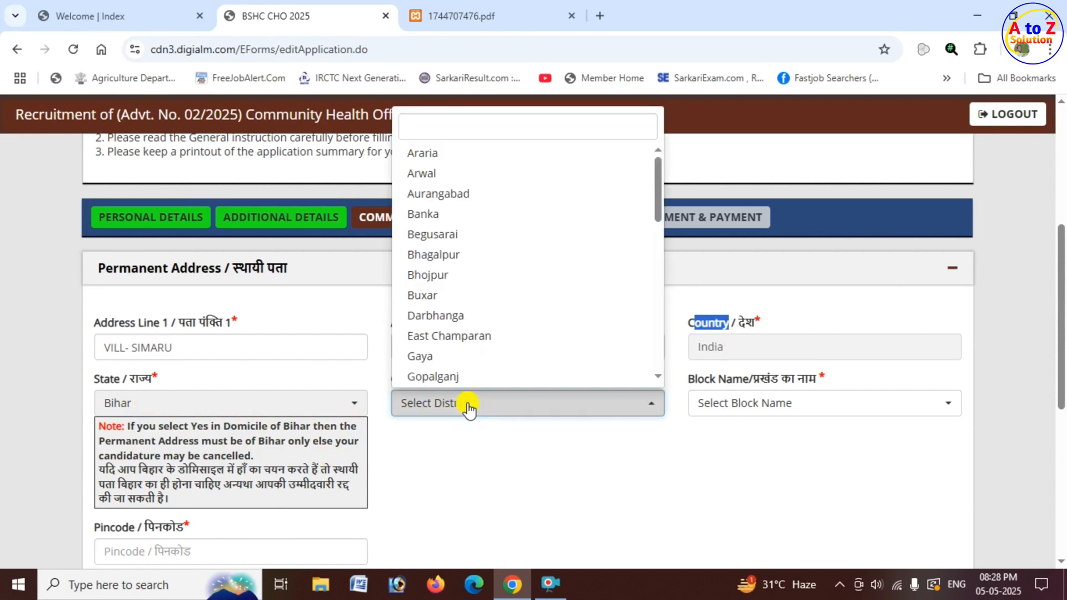
pyautogui.click(421, 357)
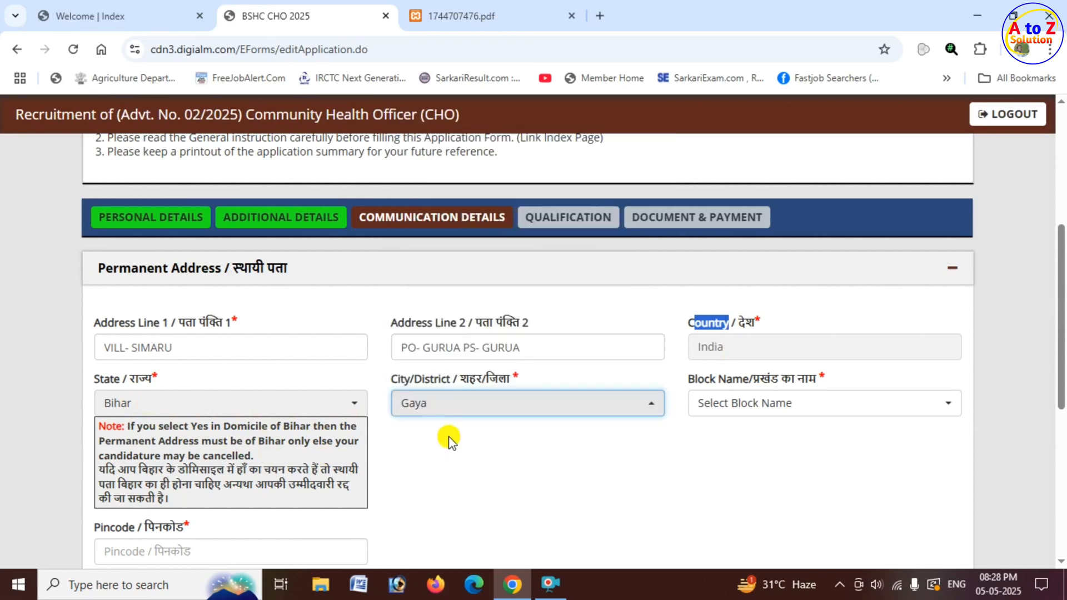
pyautogui.moveTo(689, 379); pyautogui.dragTo(785, 384)
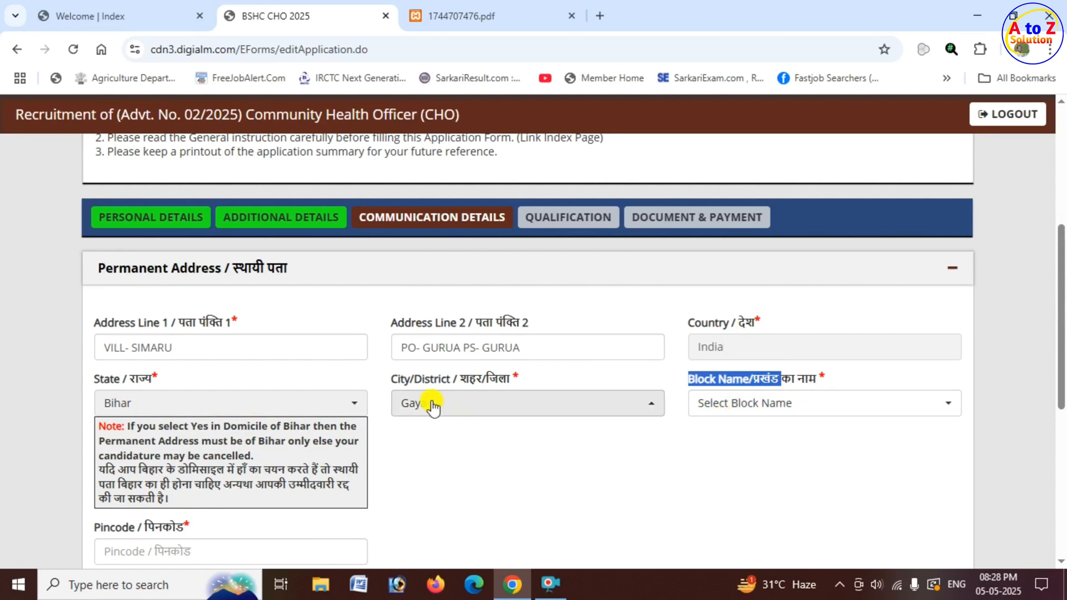
pyautogui.click(756, 417)
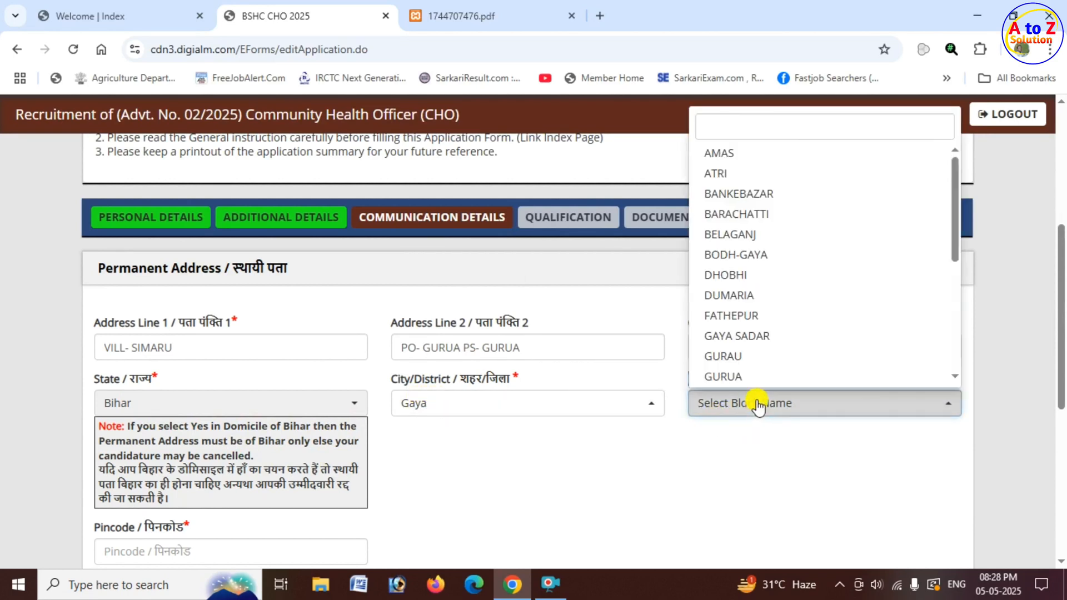
pyautogui.click(759, 378)
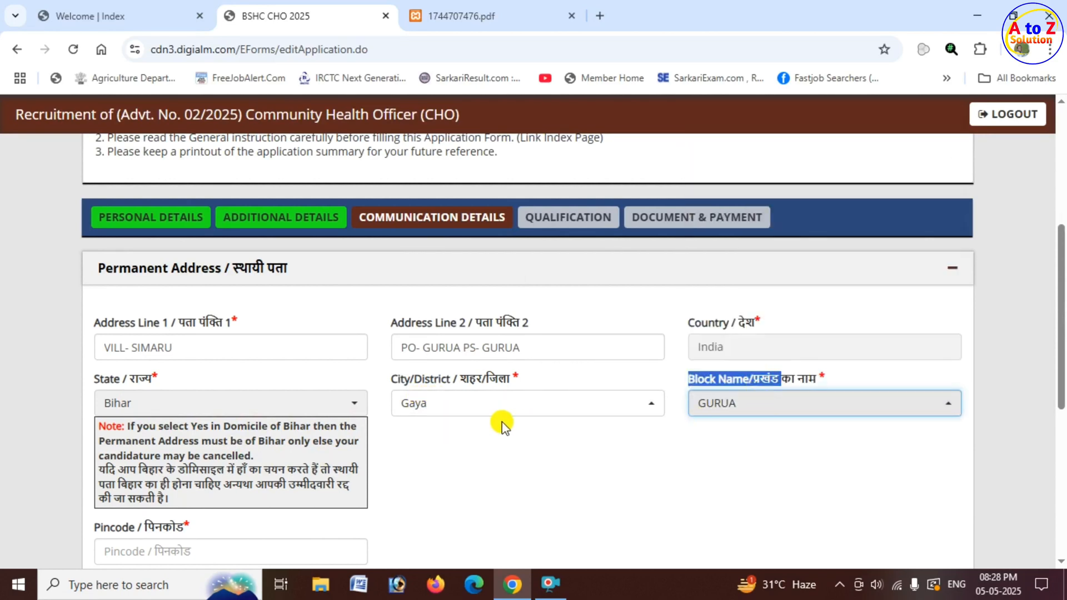
# Enter the applicant's postal pincode for the permanent address.
pyautogui.scroll(-3, 496, 419)
pyautogui.scroll(-1, 398, 386)
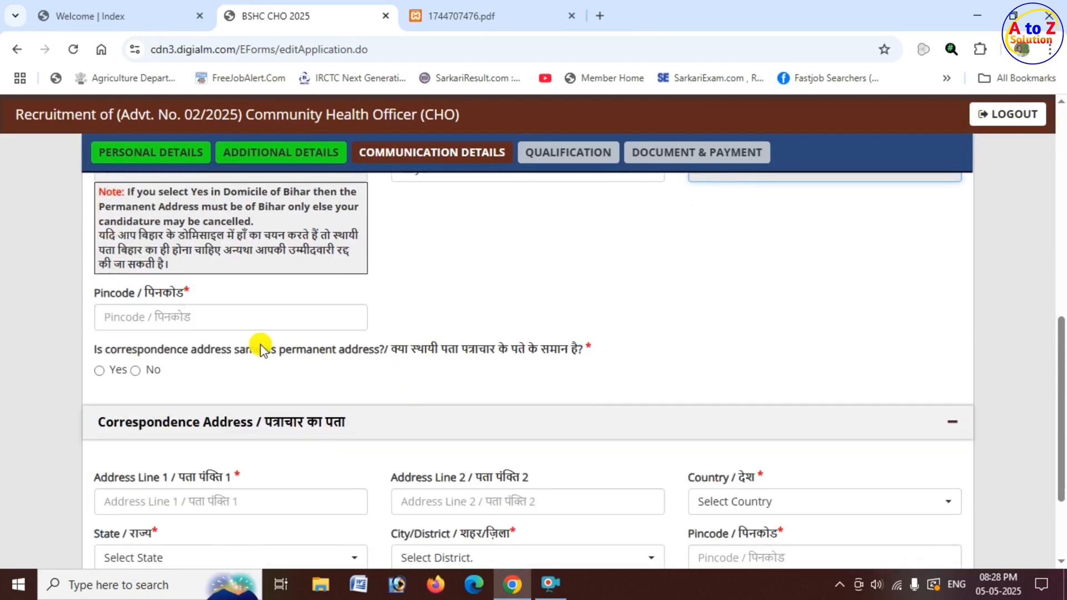
pyautogui.click(211, 312)
pyautogui.write('824205')
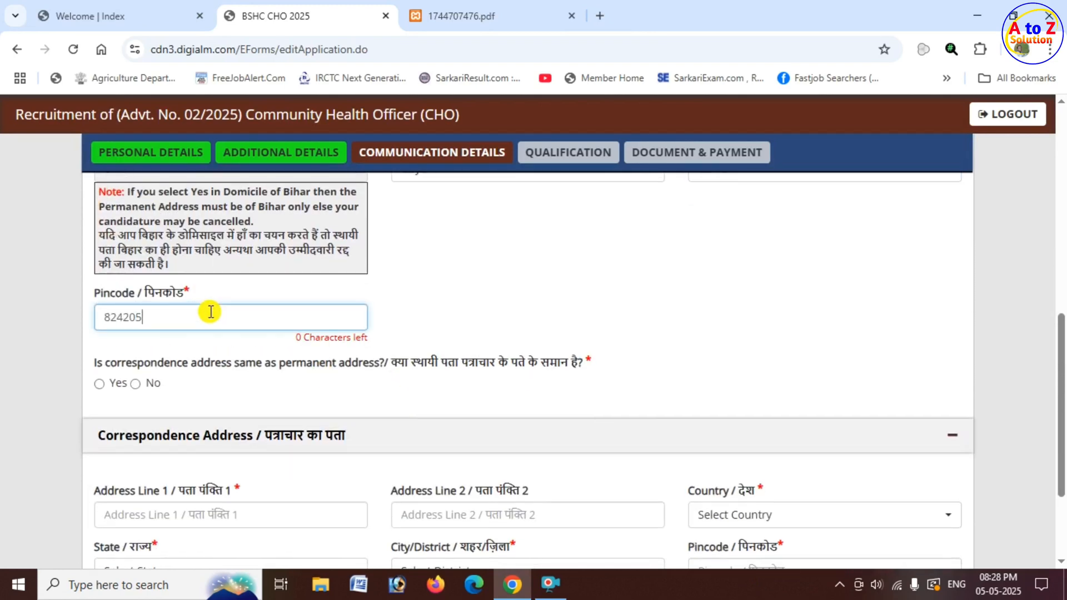
pyautogui.click(476, 298)
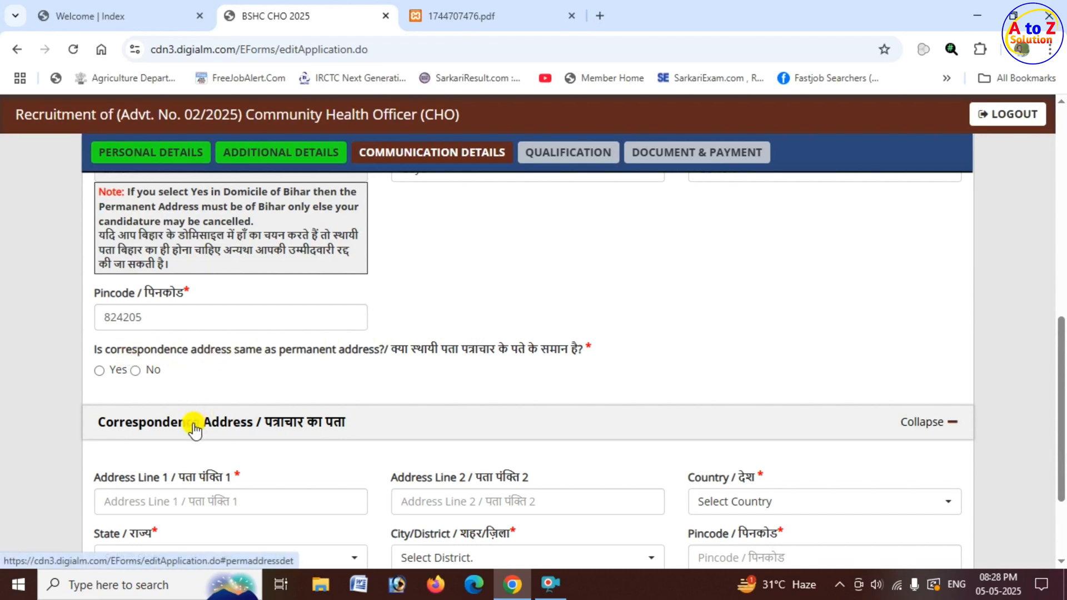
# Answer Yes to the correspondence address being the same as the permanent address, and save the communication details.
pyautogui.click(100, 371)
pyautogui.scroll(-2, 445, 439)
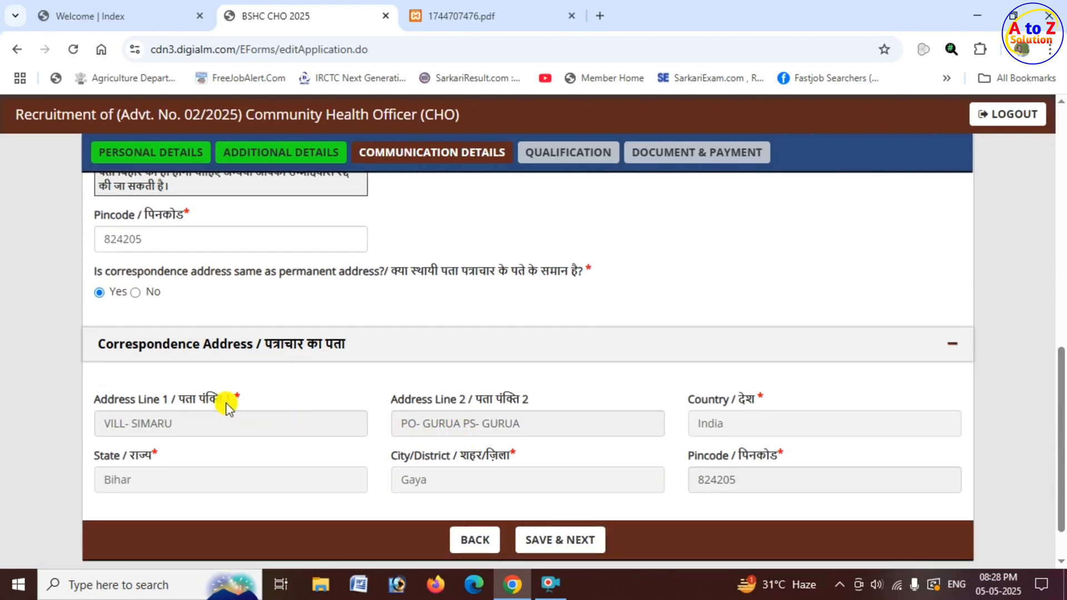
pyautogui.click(135, 293)
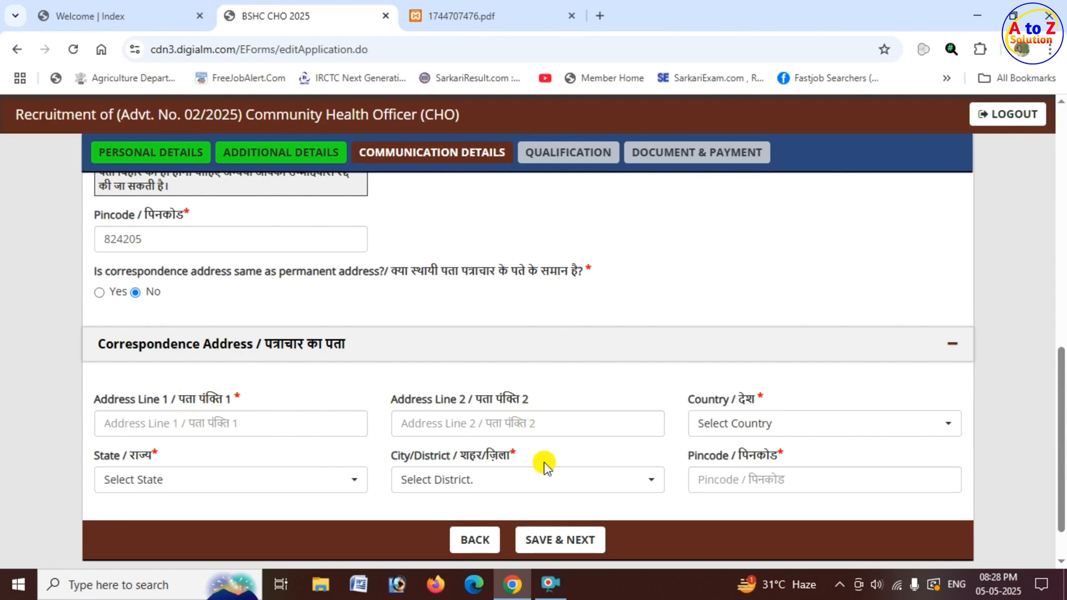
pyautogui.click(99, 292)
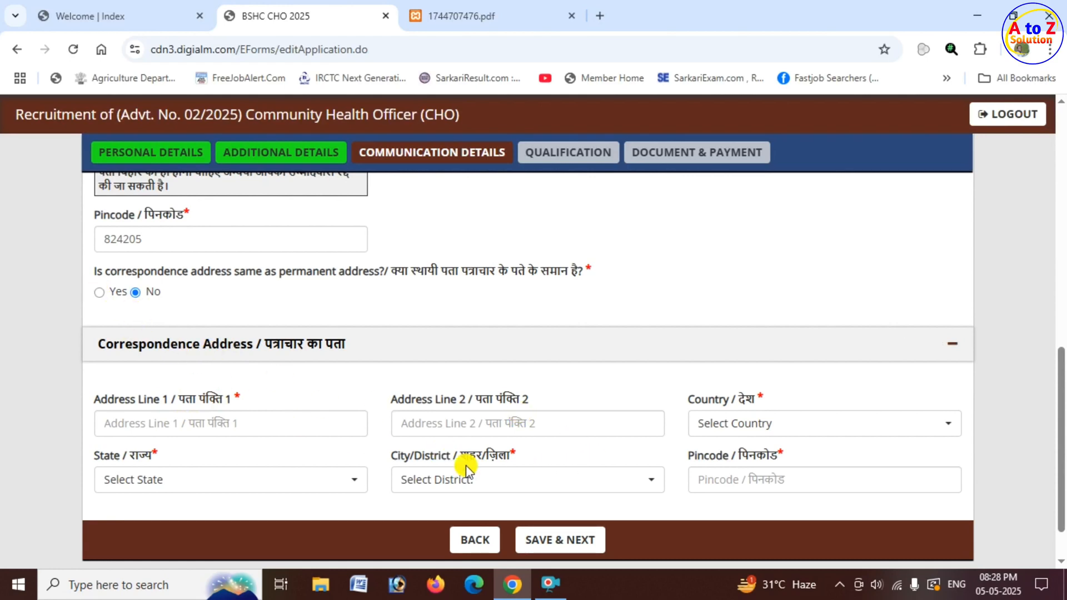
pyautogui.click(566, 548)
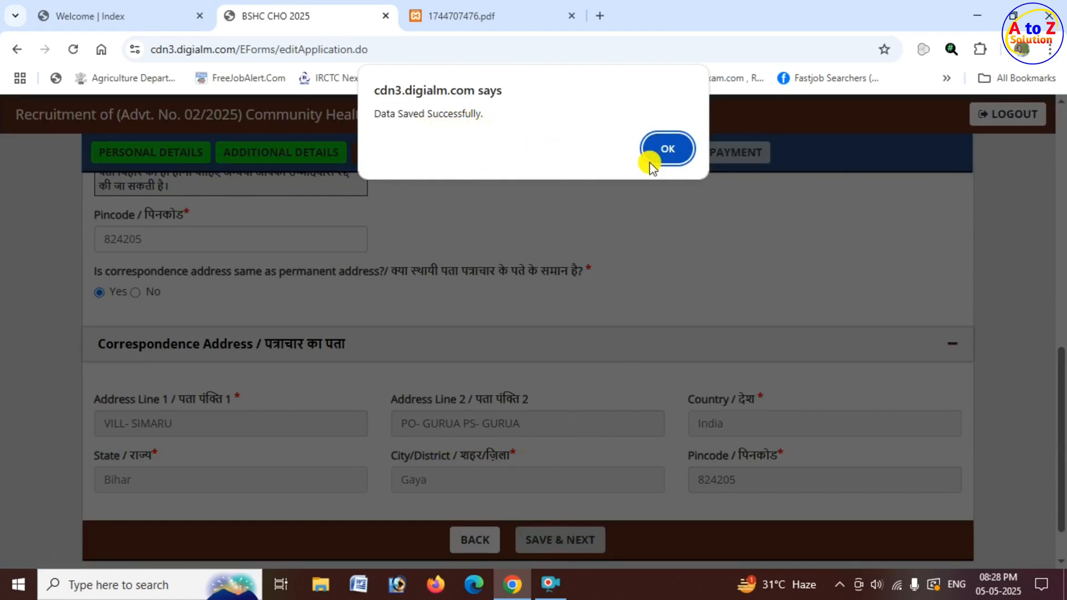
pyautogui.click(669, 149)
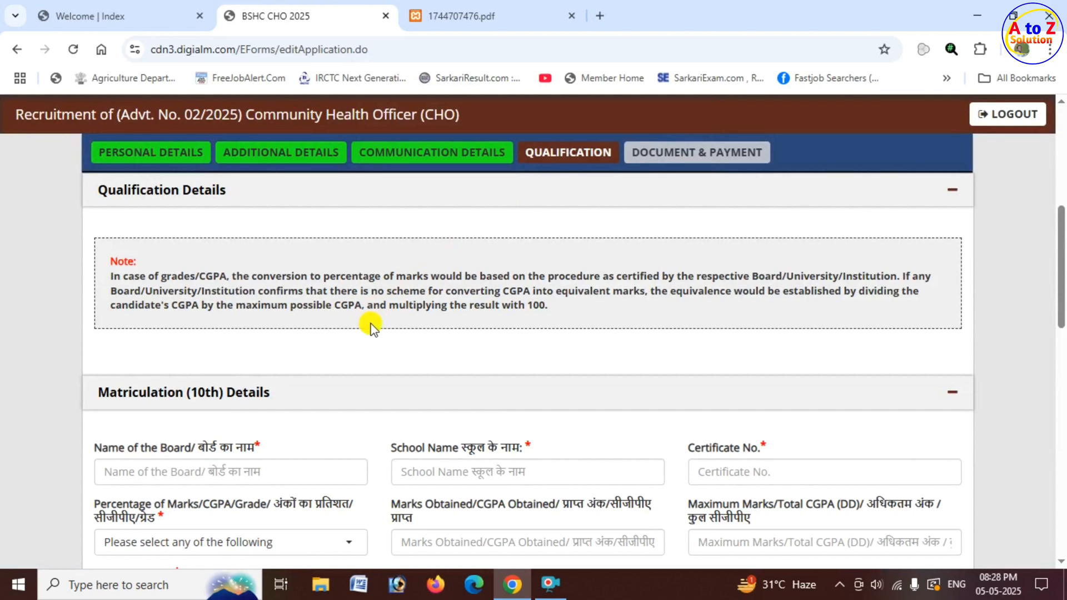
# Enter BSEB PATNA as the matriculation board name, and check the school name and certificate number fields.
pyautogui.scroll(3, 518, 260)
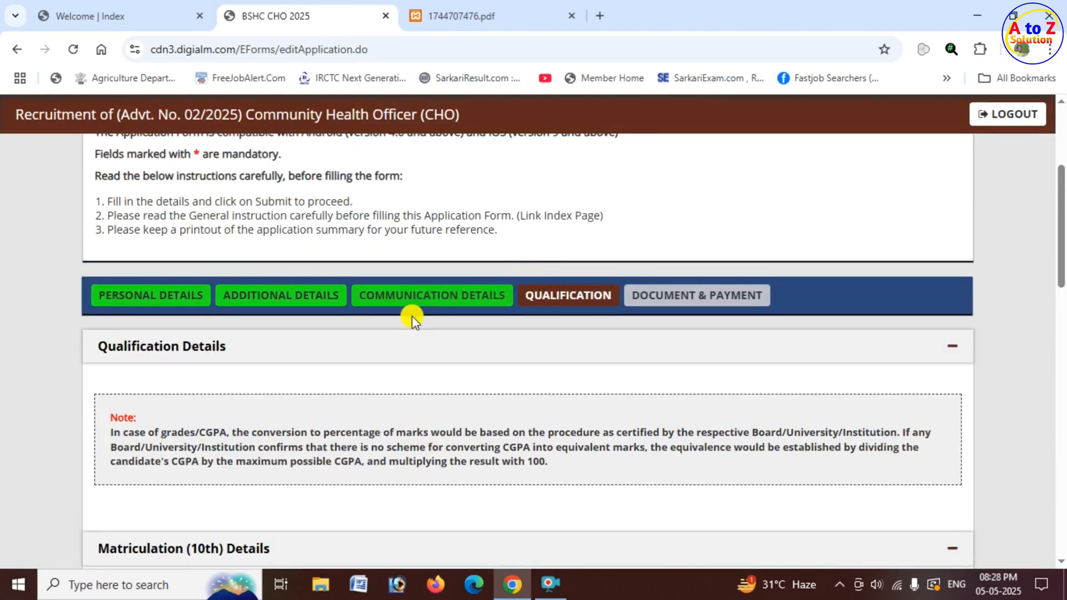
pyautogui.scroll(-4, 370, 316)
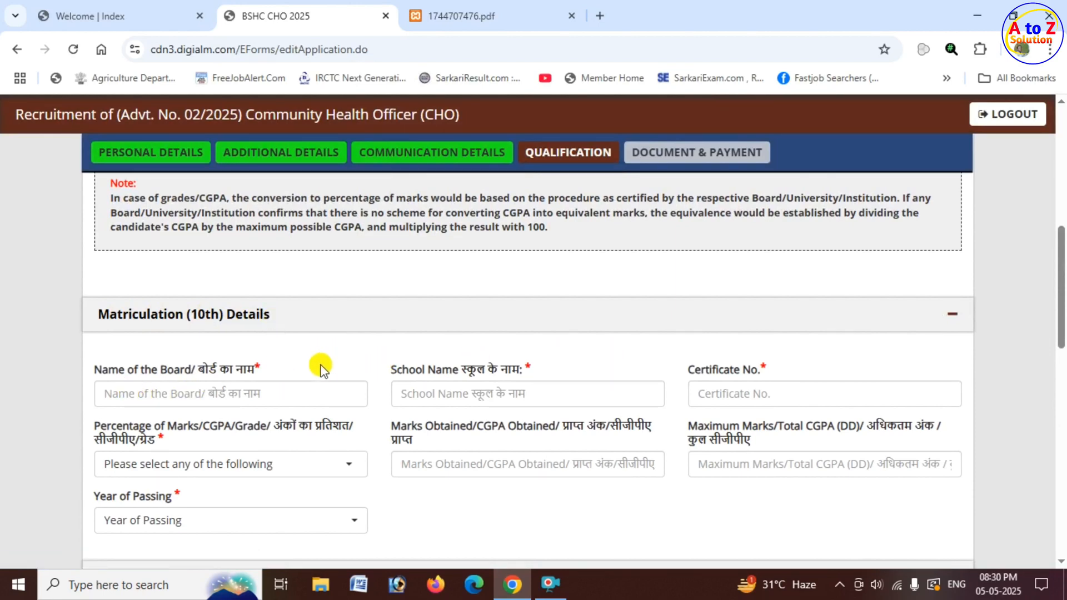
pyautogui.scroll(-1, 317, 361)
pyautogui.click(246, 318)
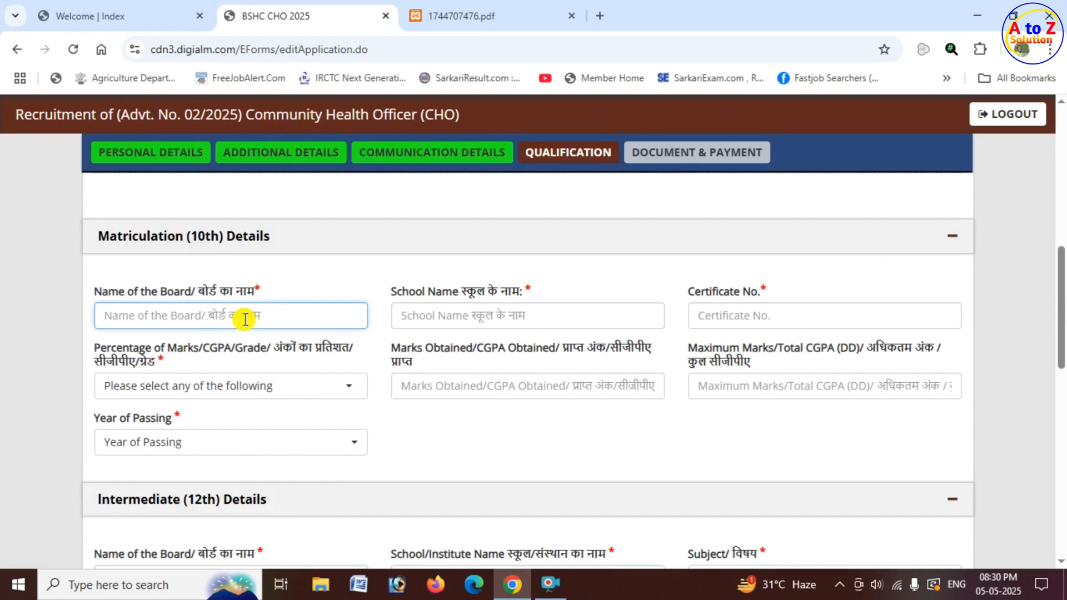
pyautogui.write('BSEB PATN')
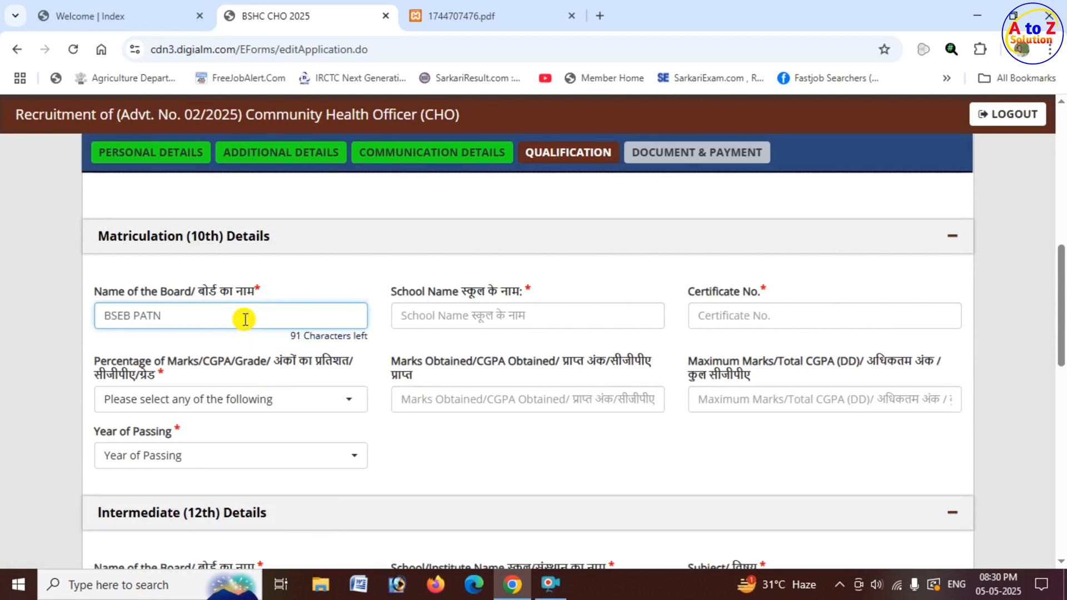
pyautogui.write('A')
pyautogui.moveTo(396, 291); pyautogui.dragTo(459, 298)
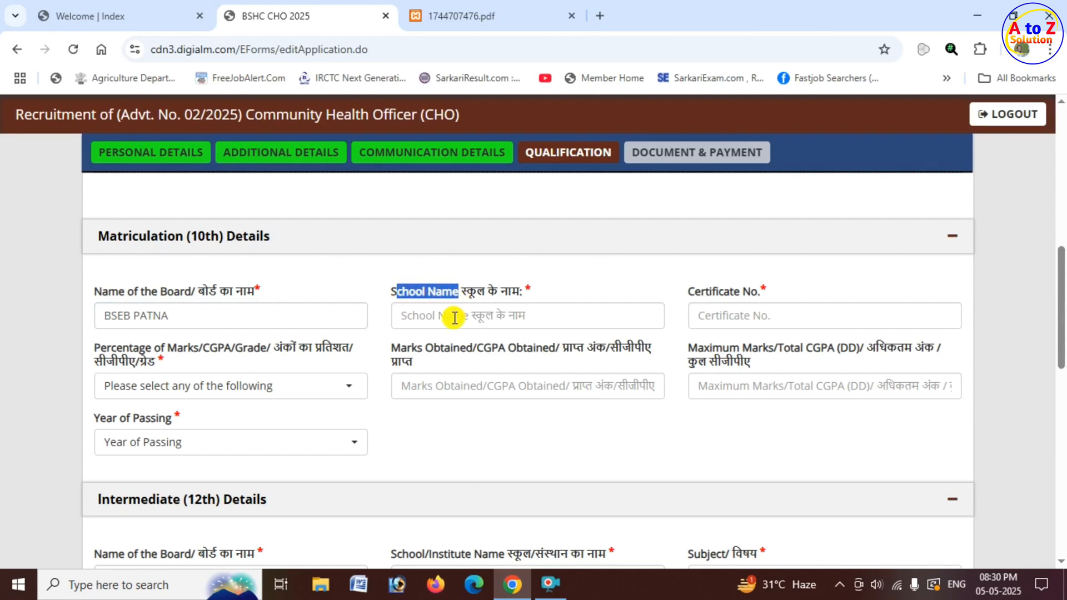
pyautogui.click(455, 317)
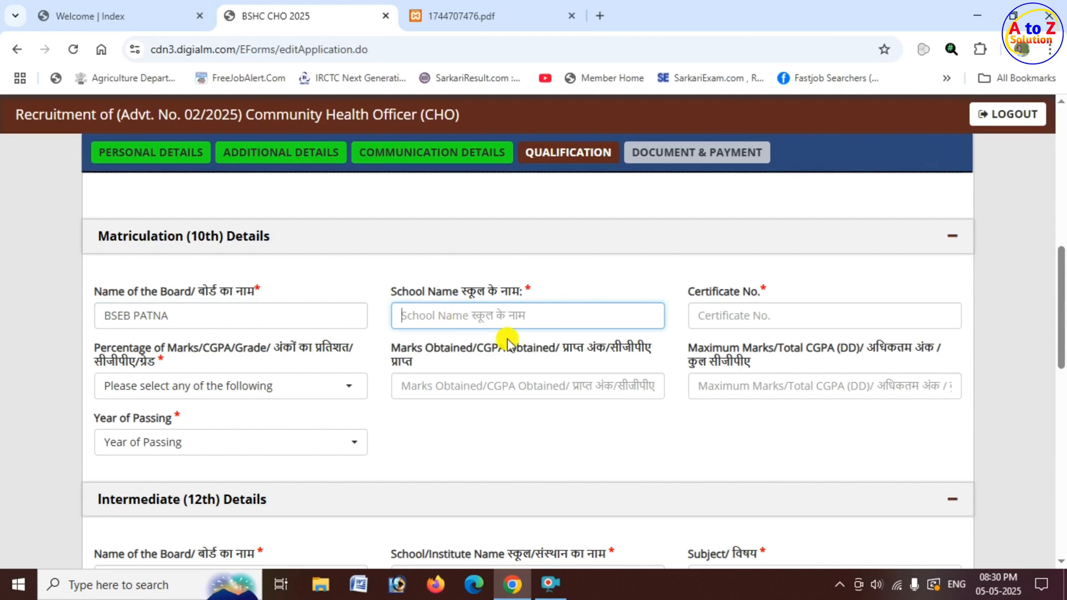
pyautogui.moveTo(689, 290); pyautogui.dragTo(745, 314)
pyautogui.click(750, 318)
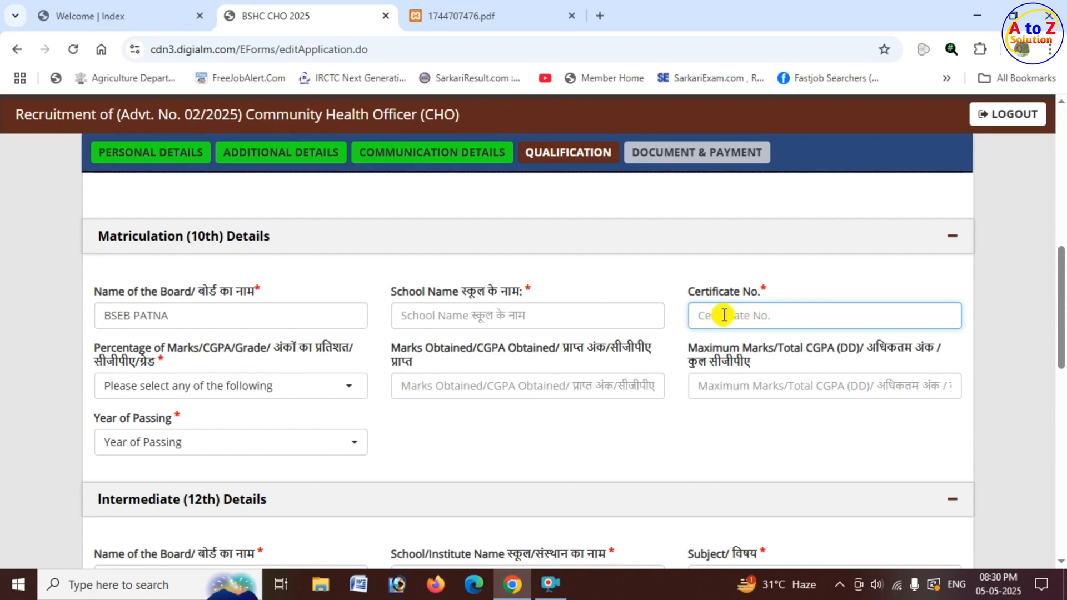
# Choose Percentage as the marking scheme for the matriculation result.
pyautogui.click(111, 345)
pyautogui.moveTo(145, 349); pyautogui.dragTo(273, 359)
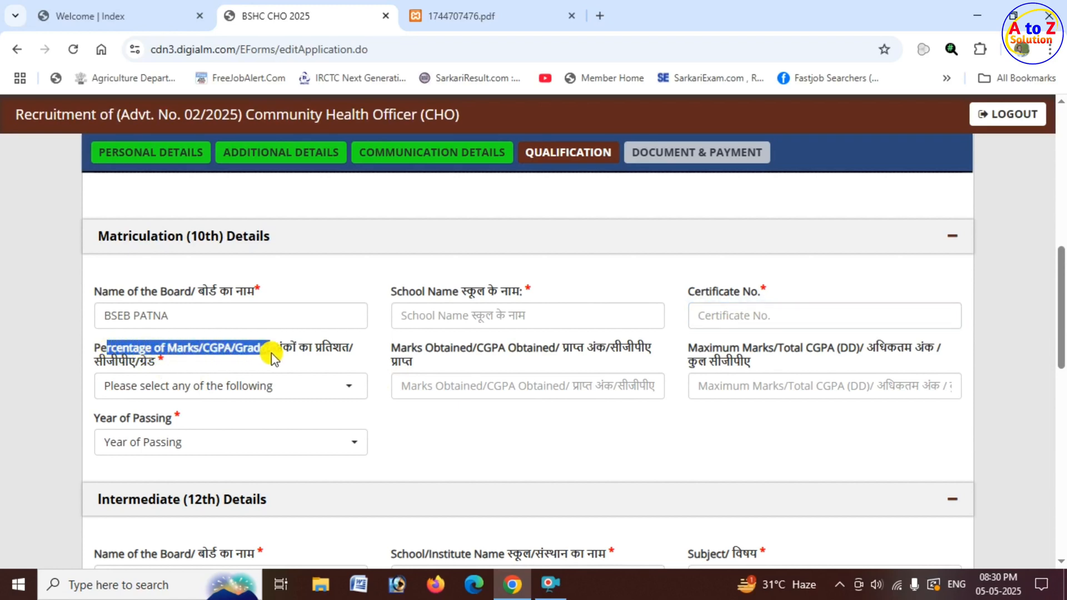
pyautogui.click(239, 386)
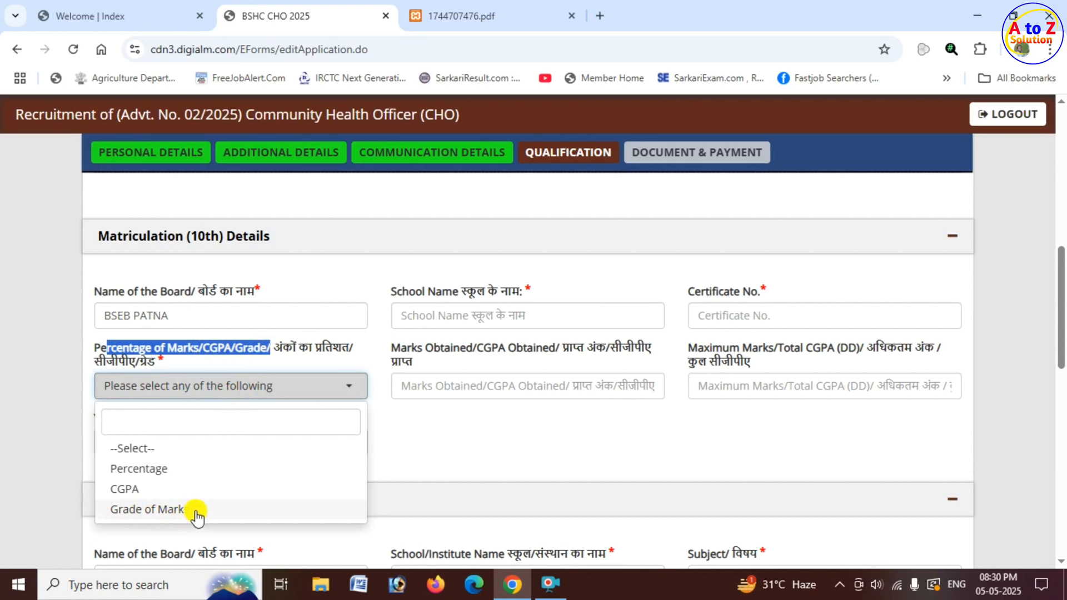
pyautogui.click(160, 470)
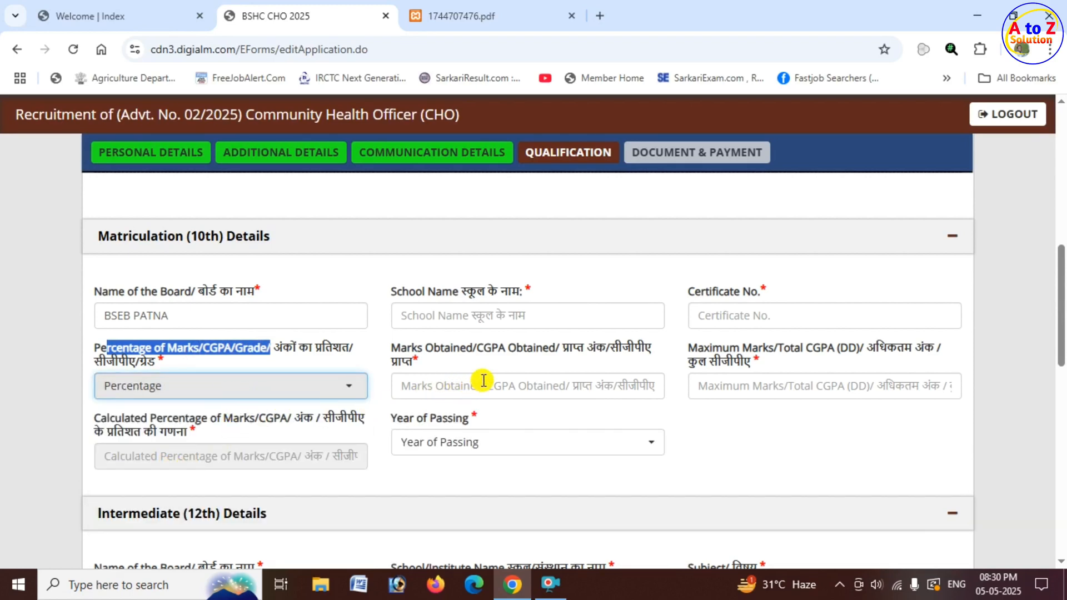
# Enter 350 marks obtained out of a maximum of 500 in the matriculation details.
pyautogui.click(458, 387)
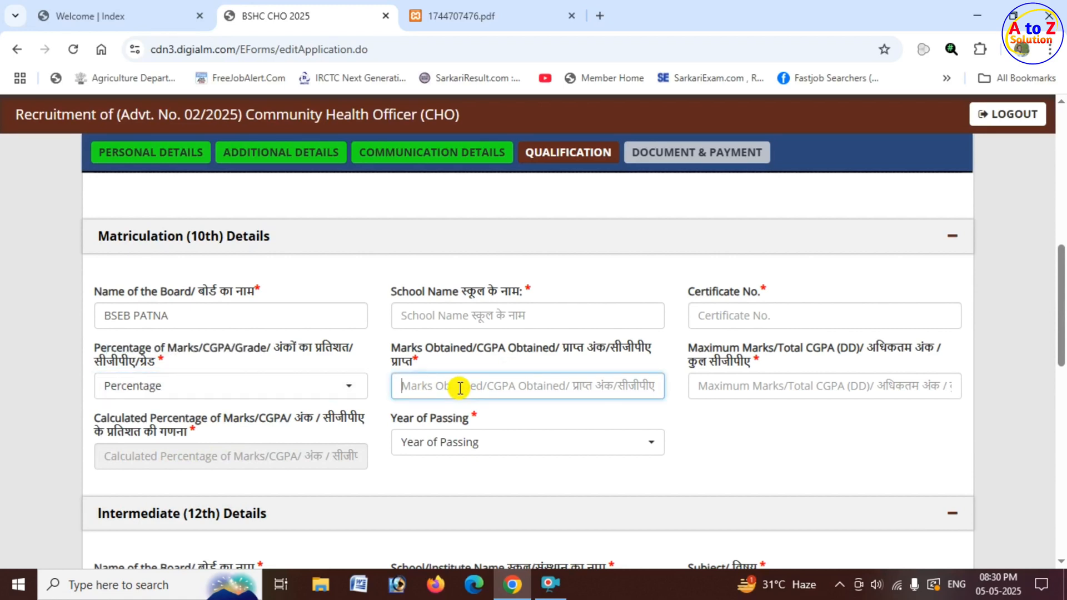
pyautogui.write('350')
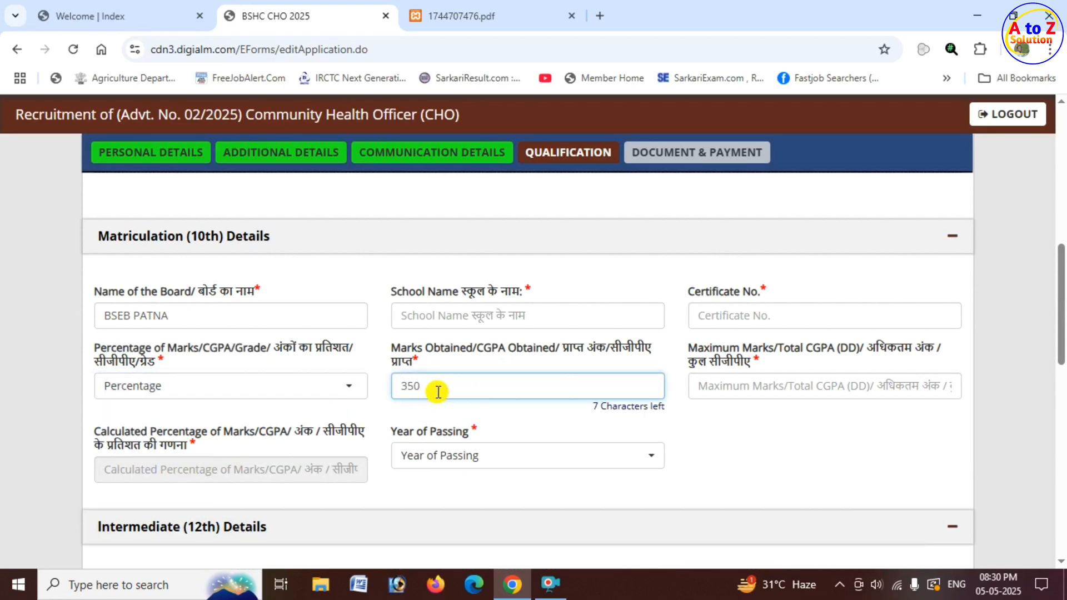
pyautogui.click(718, 351)
pyautogui.click(745, 388)
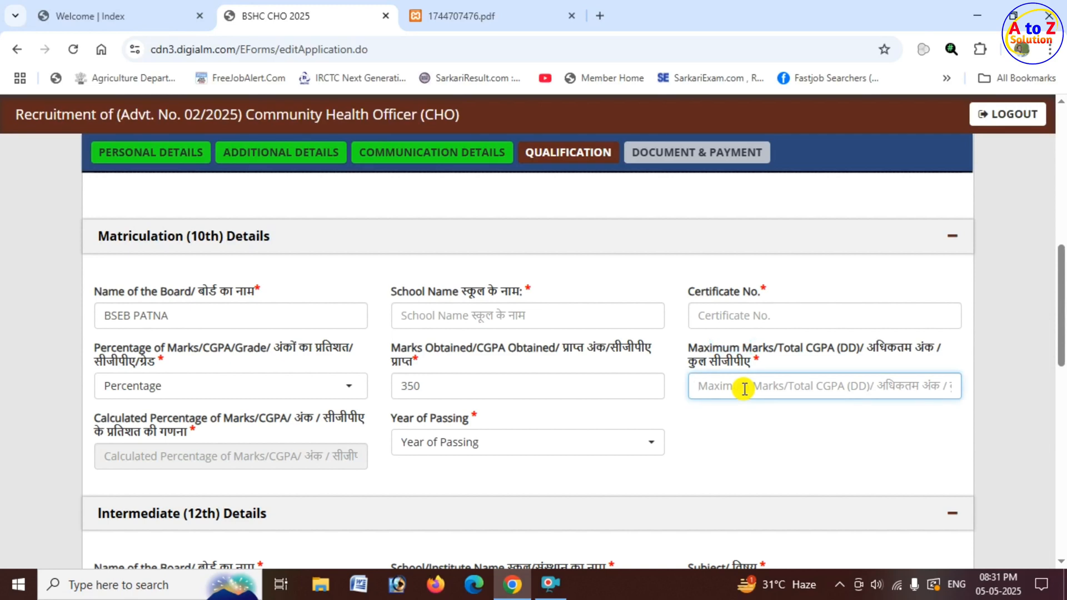
pyautogui.write('500')
pyautogui.click(717, 430)
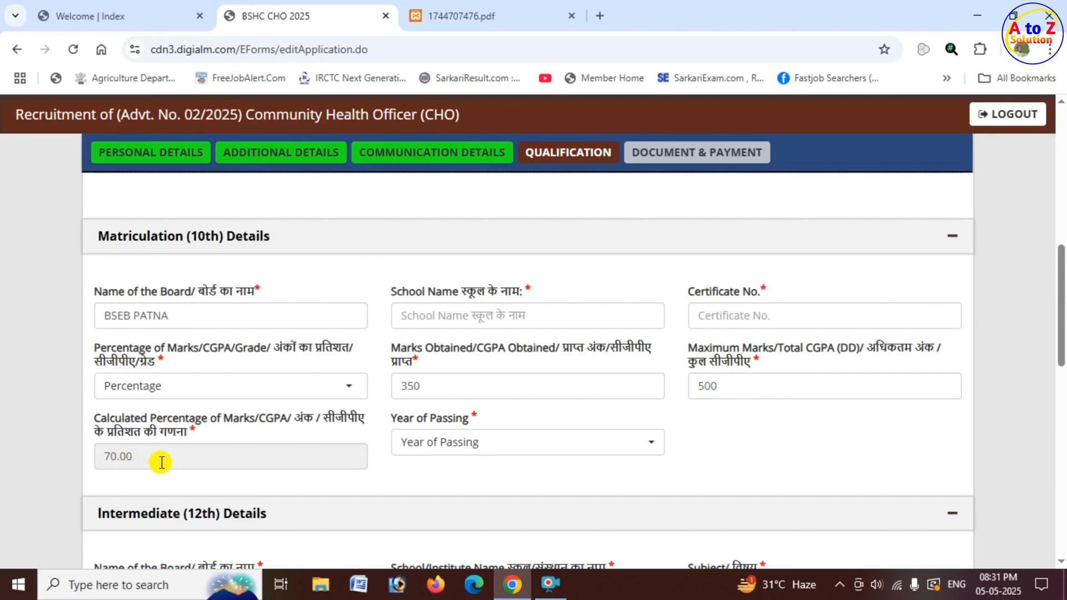
# Select 2014 as the year of passing matriculation.
pyautogui.moveTo(389, 418); pyautogui.dragTo(474, 436)
pyautogui.click(497, 453)
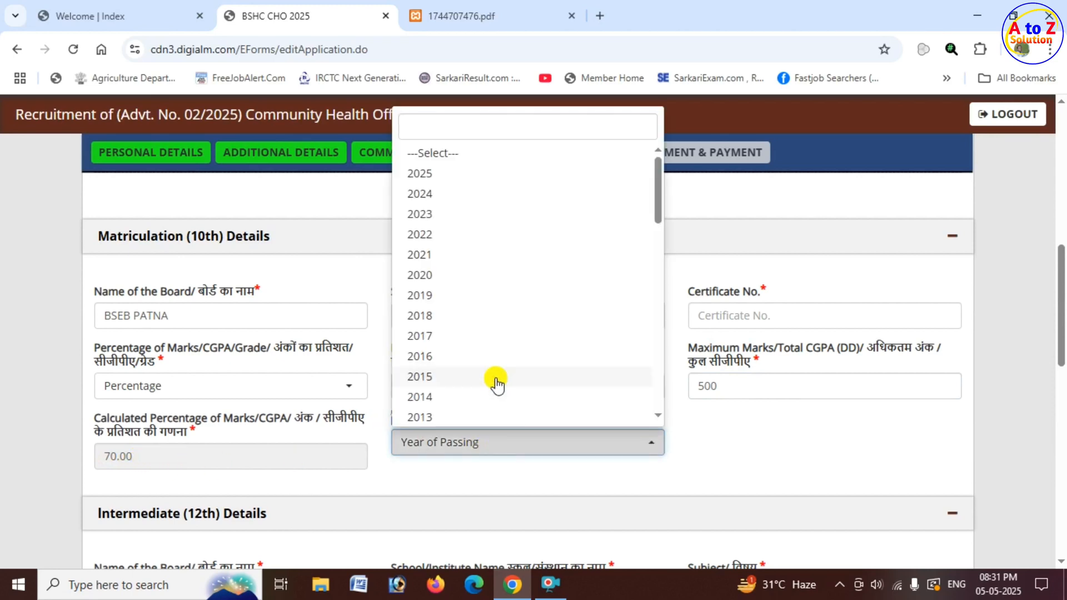
pyautogui.click(445, 404)
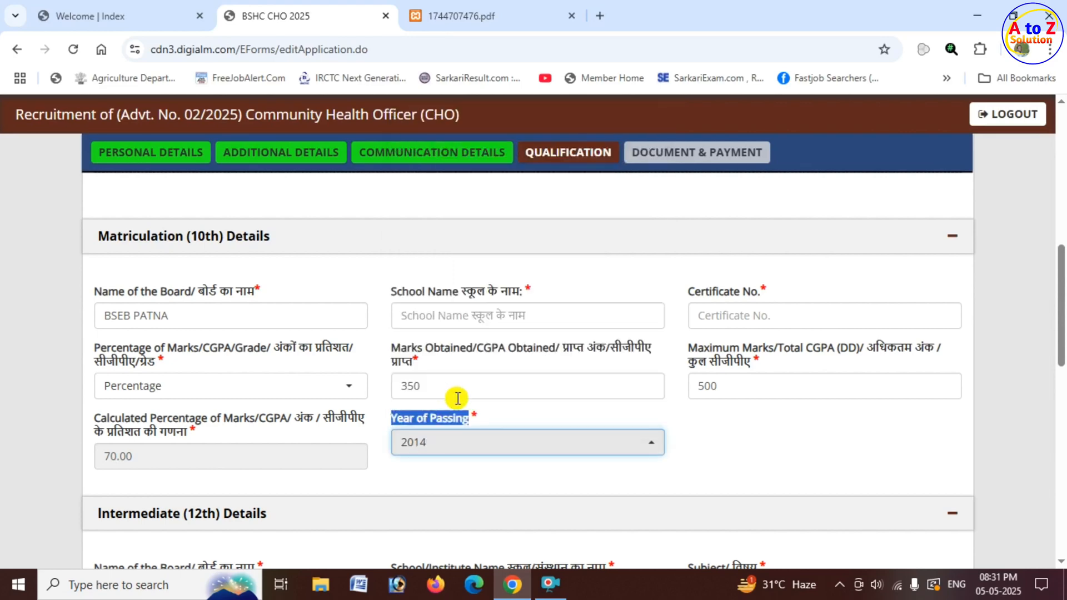
pyautogui.scroll(-4, 372, 425)
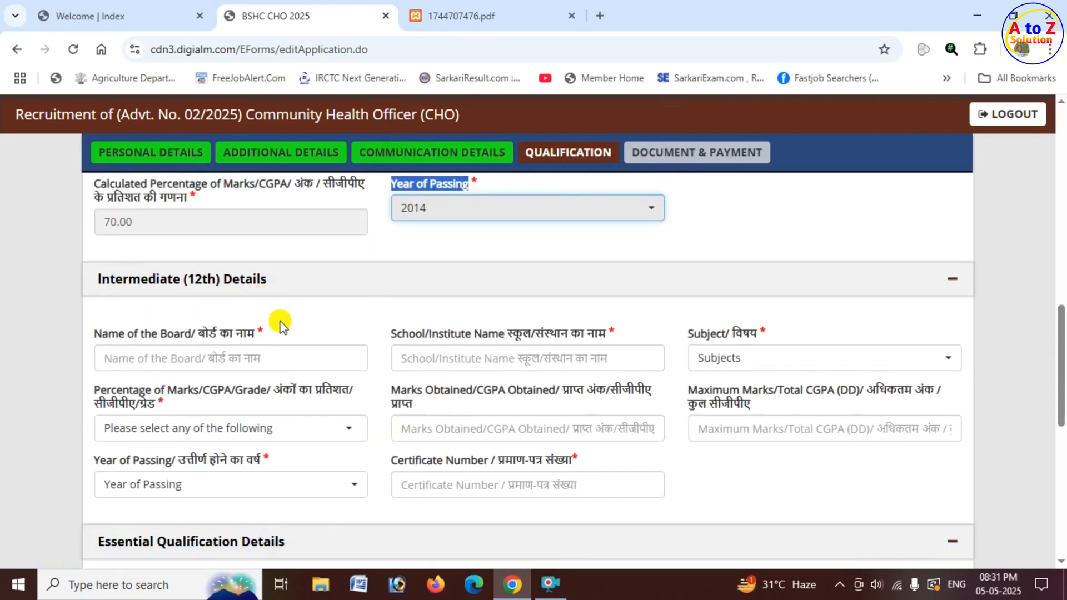
# Enter BSEB PATNA as the intermediate (12th) board name and select Science as the subject.
pyautogui.click(211, 360)
pyautogui.write('BSEB PATNA')
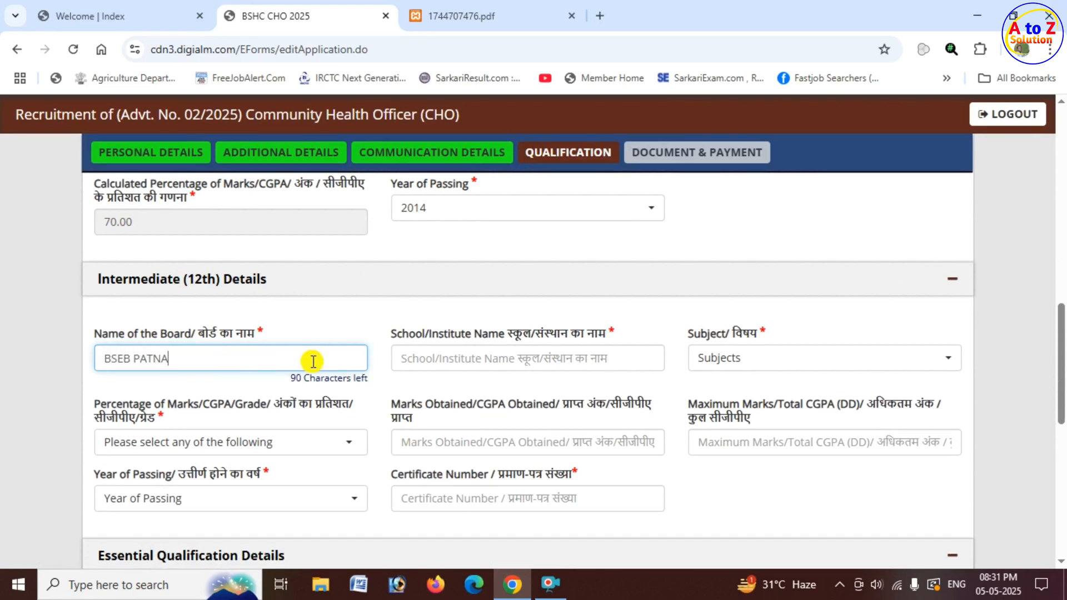
pyautogui.moveTo(393, 334); pyautogui.dragTo(507, 336)
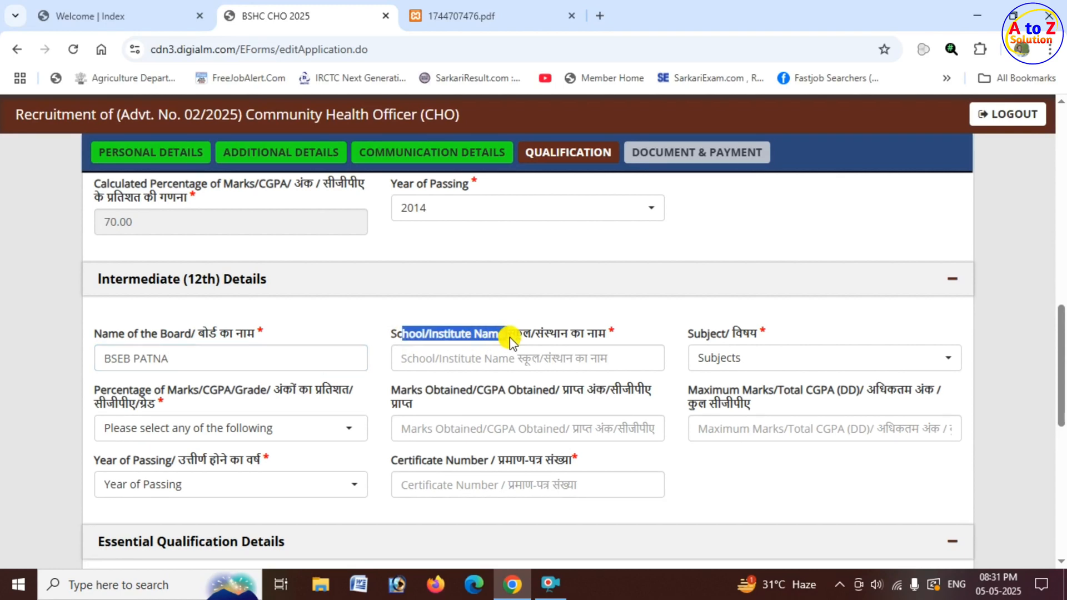
pyautogui.click(504, 362)
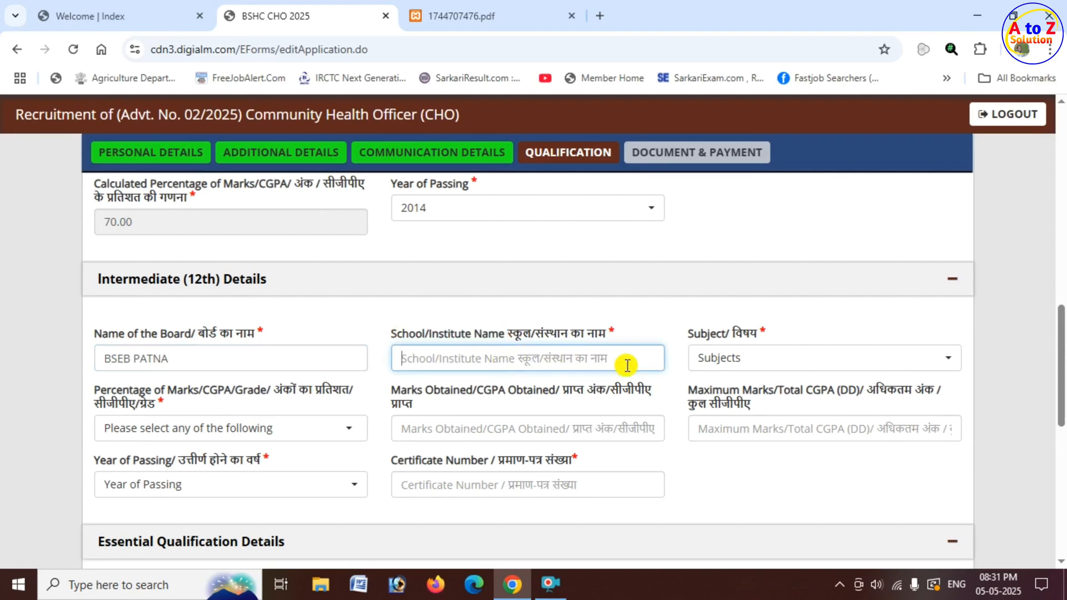
pyautogui.moveTo(694, 334); pyautogui.dragTo(740, 366)
pyautogui.click(739, 364)
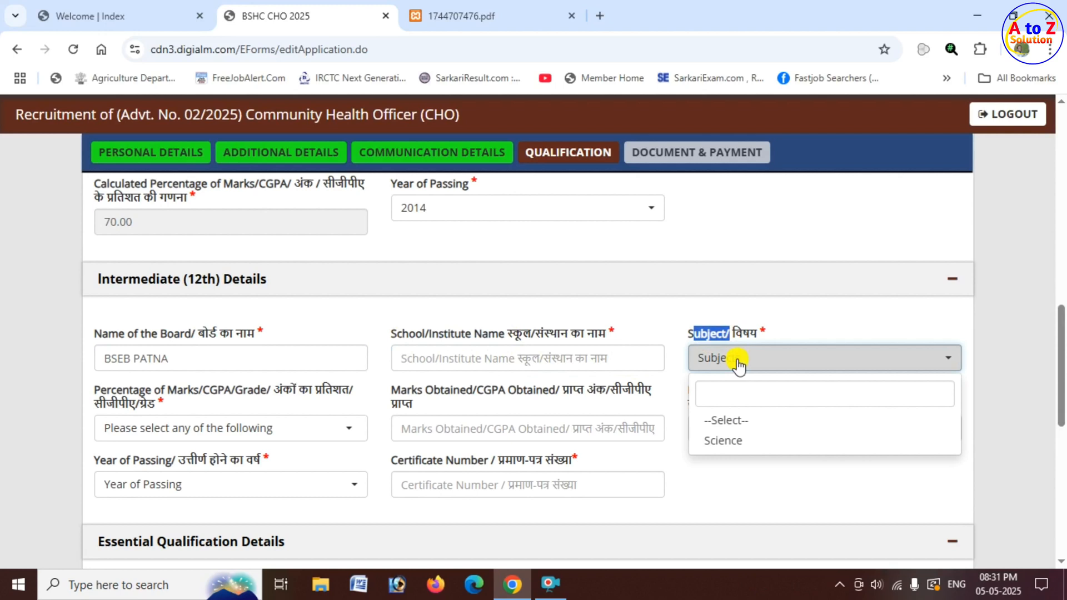
pyautogui.click(728, 444)
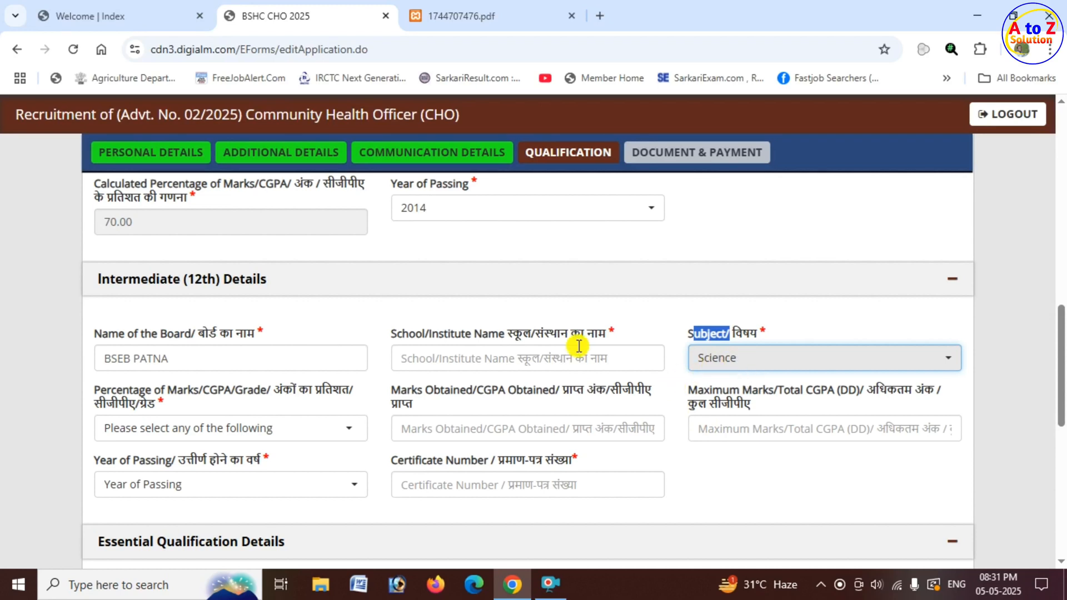
# Choose Percentage as the marking scheme for the intermediate result.
pyautogui.scroll(-1, 166, 369)
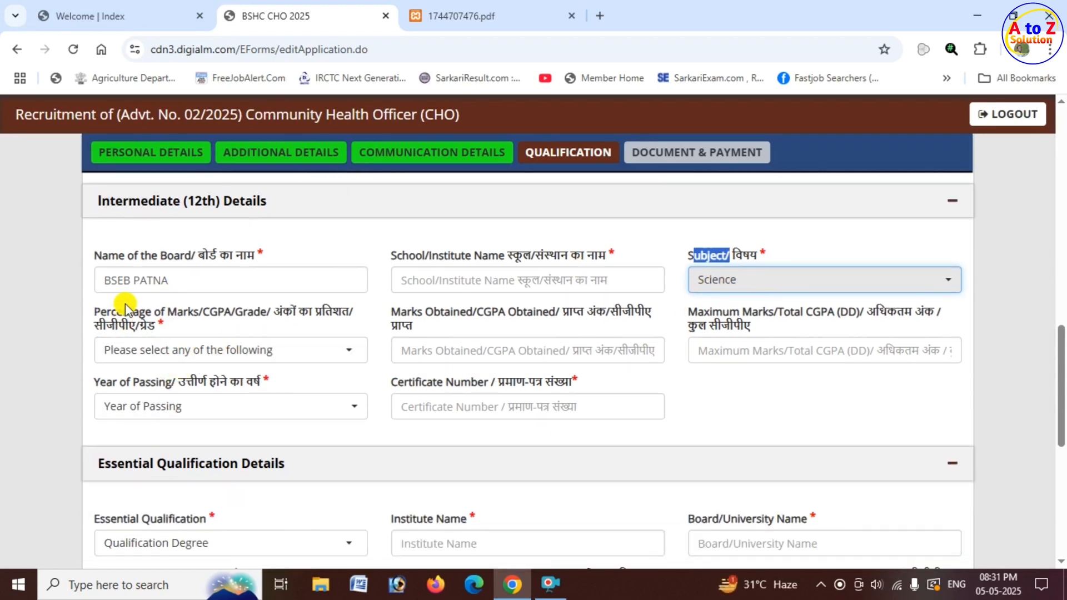
pyautogui.moveTo(95, 312); pyautogui.dragTo(275, 311)
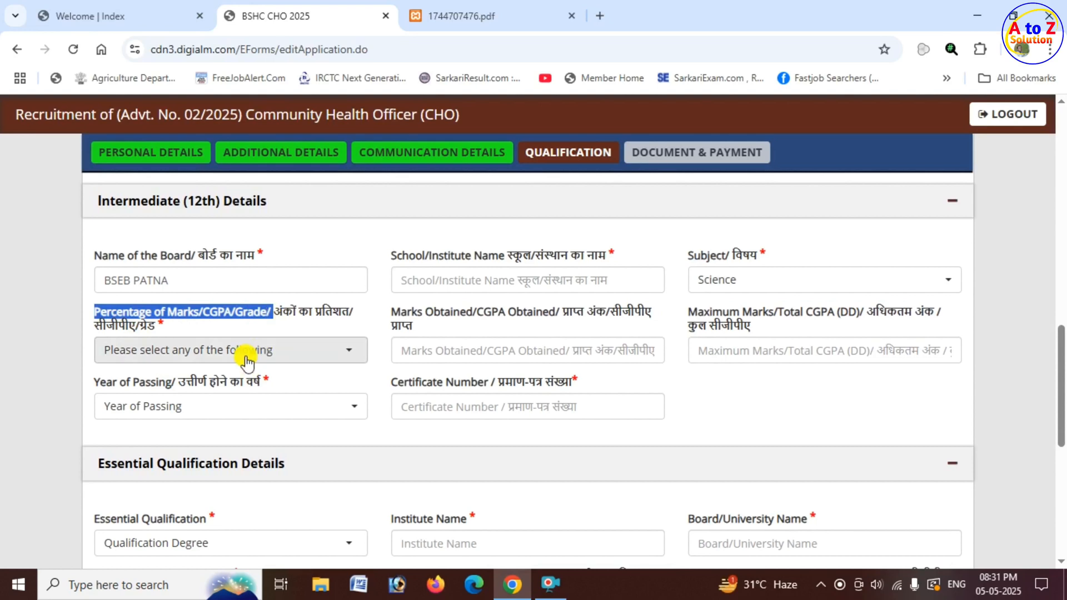
pyautogui.click(246, 357)
pyautogui.click(167, 430)
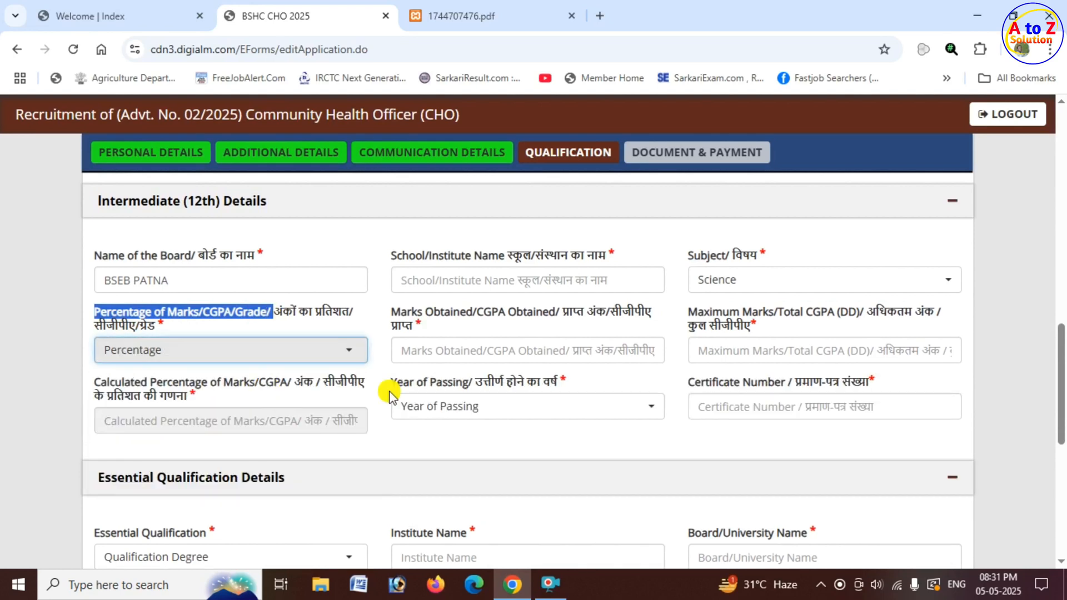
# Enter 360 marks obtained out of a maximum of 500 in the intermediate details.
pyautogui.click(522, 349)
pyautogui.write('360')
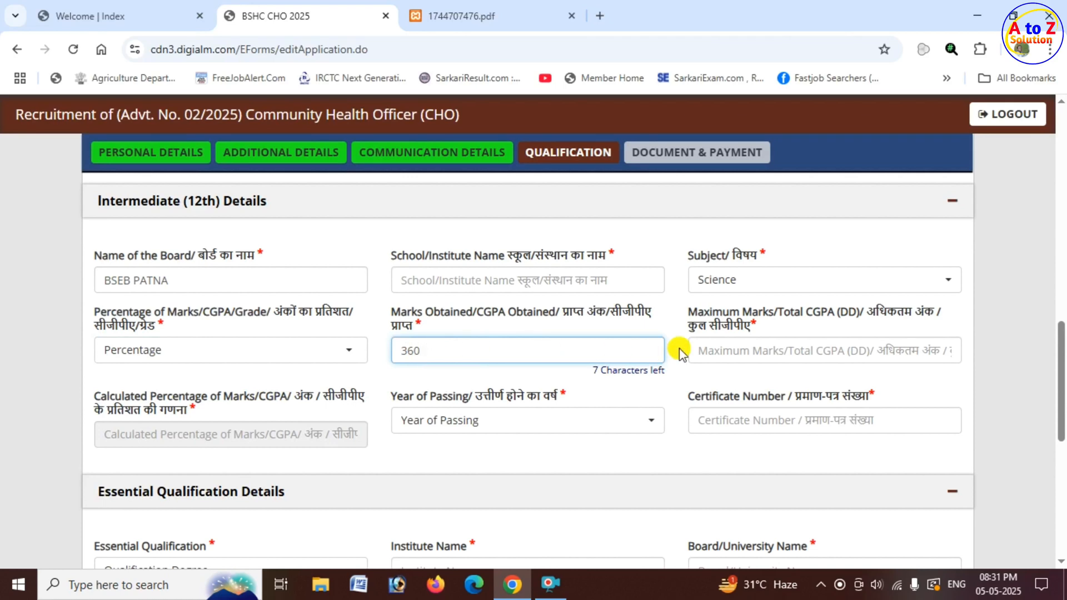
pyautogui.click(716, 349)
pyautogui.write('50')
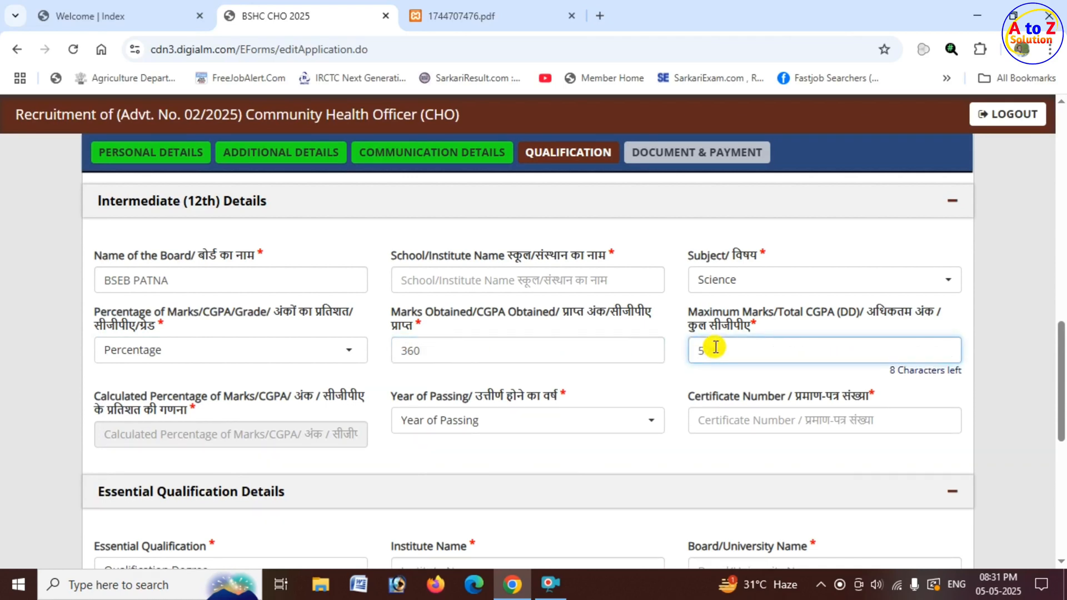
pyautogui.write('0')
pyautogui.click(675, 380)
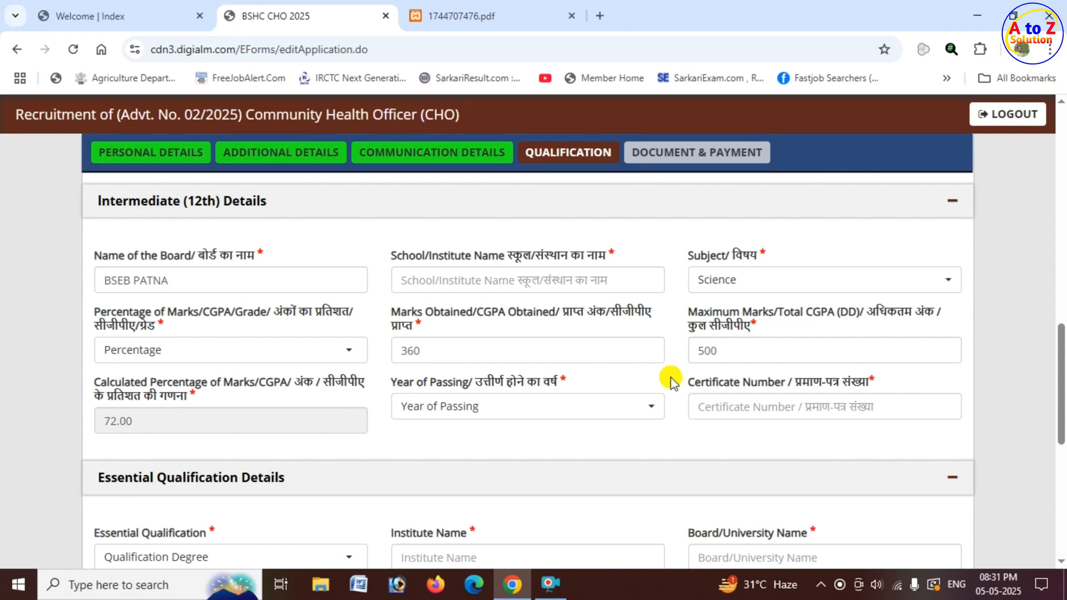
pyautogui.moveTo(95, 424); pyautogui.dragTo(146, 422)
# Select 2017 as the year of passing intermediate and enter the certificate number.
pyautogui.click(485, 412)
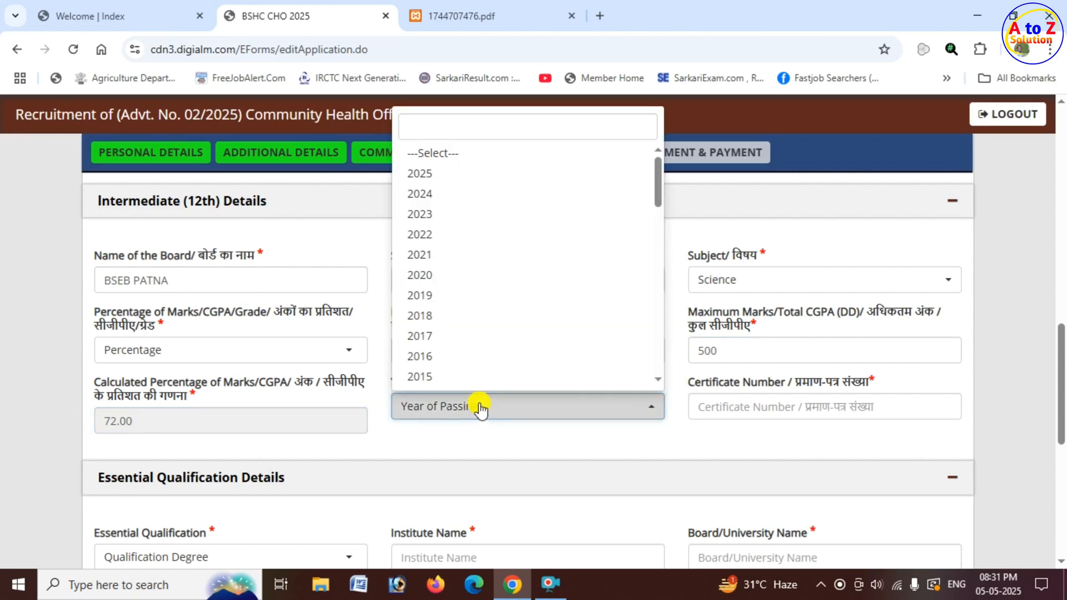
pyautogui.click(443, 335)
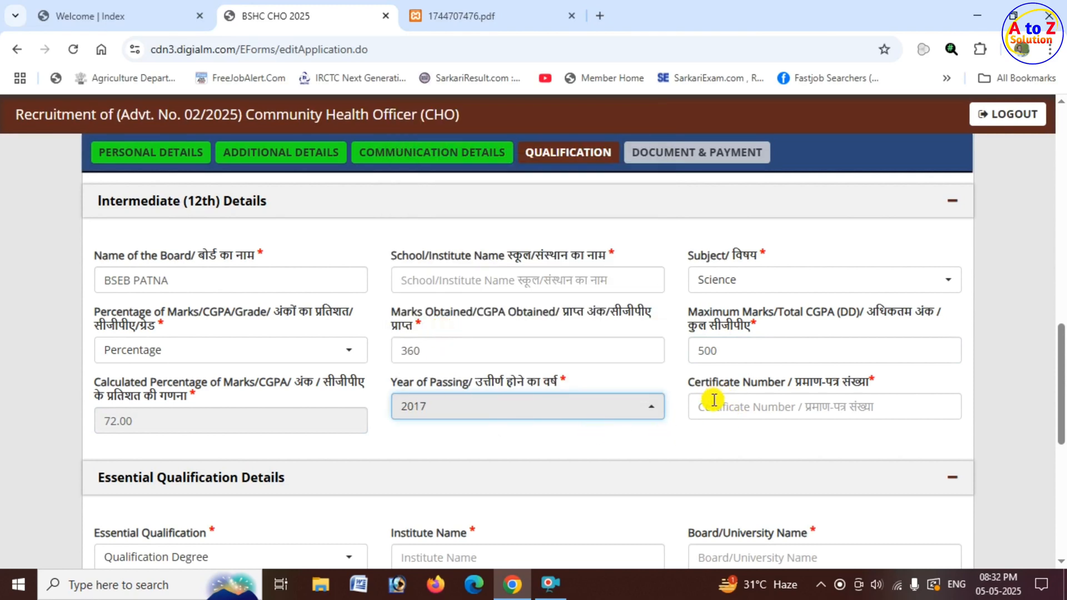
pyautogui.click(733, 408)
pyautogui.write('5654654')
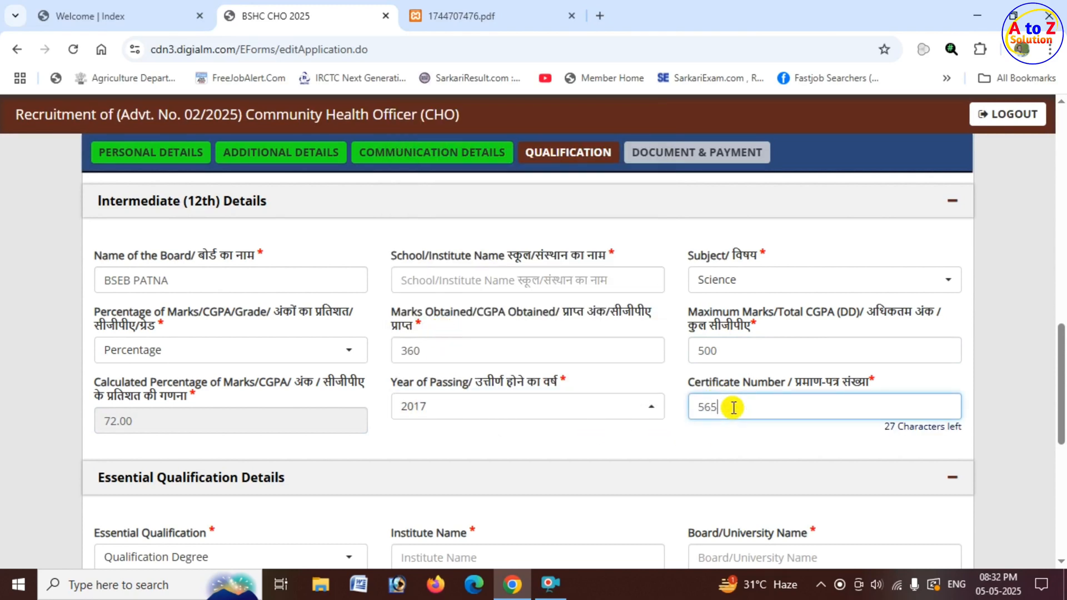
pyautogui.click(674, 439)
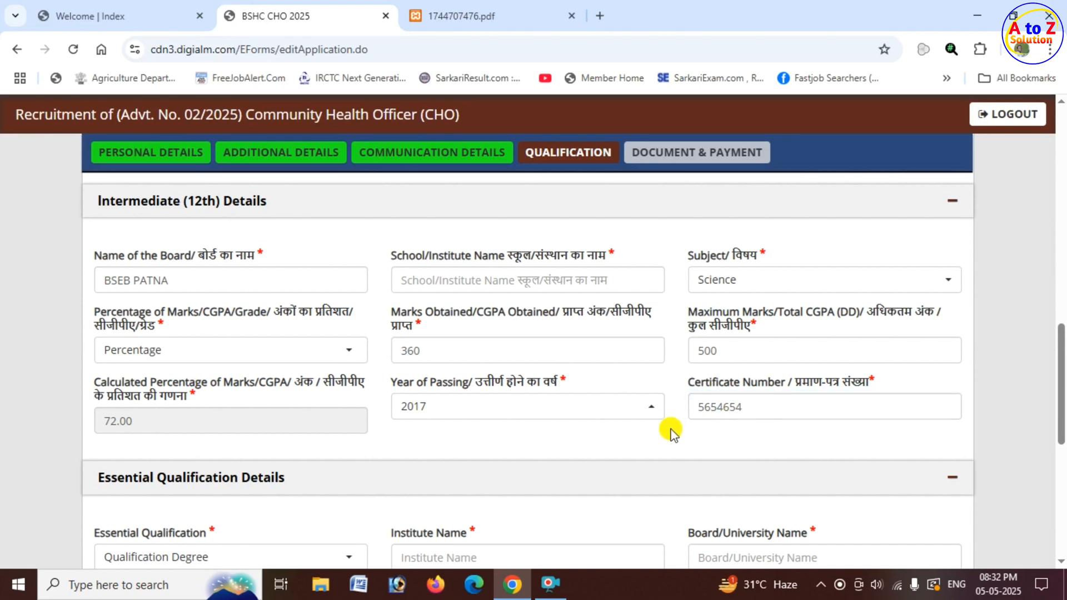
# Select B.Sc. (Nursing) as the essential qualification and answer No to completing its 4th year in 2019-2020 or onwards.
pyautogui.scroll(-4, 493, 445)
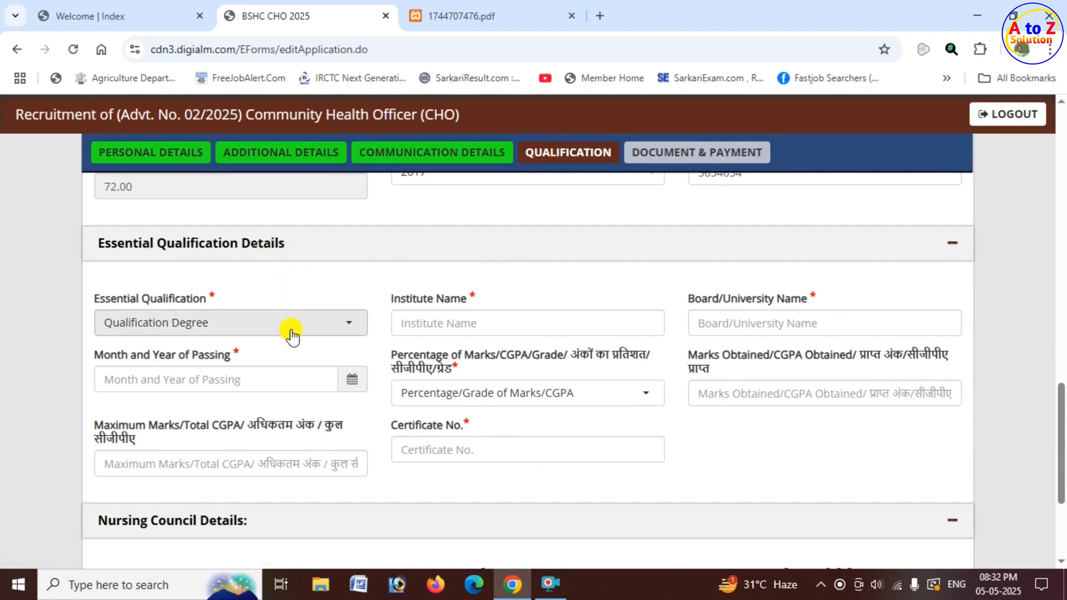
pyautogui.click(245, 334)
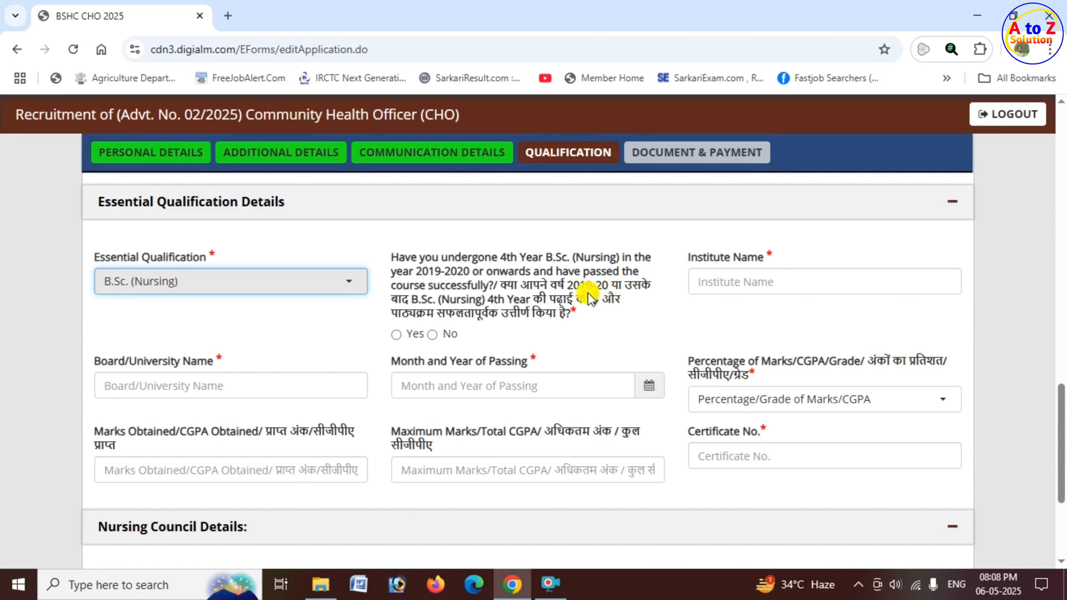
pyautogui.click(396, 334)
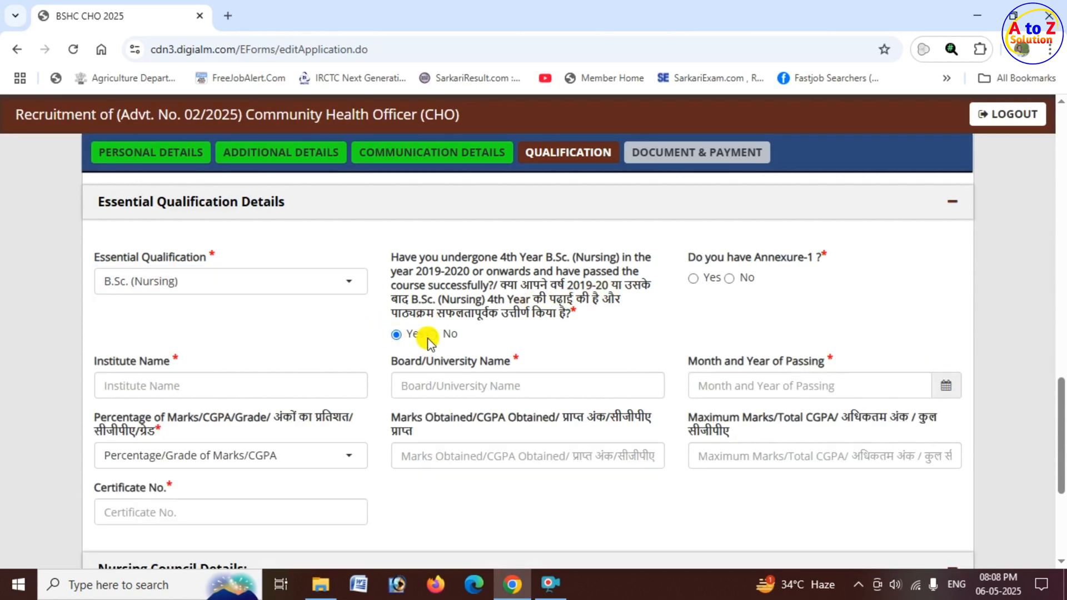
pyautogui.click(432, 334)
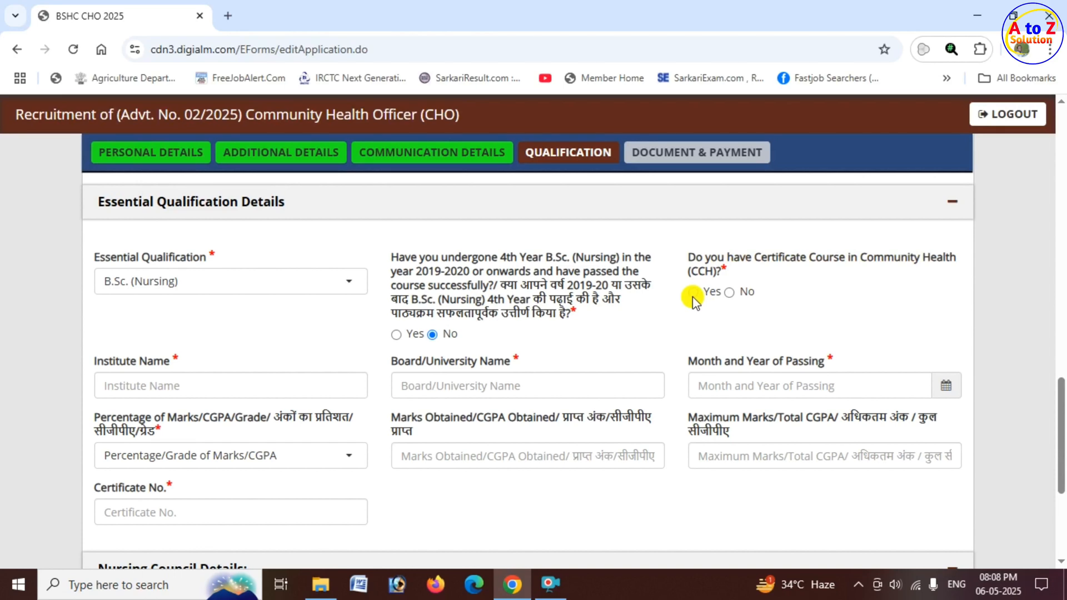
# Try No for the Certificate Course in Community Health (CCH) question, and change the answer to Yes.
pyautogui.click(732, 295)
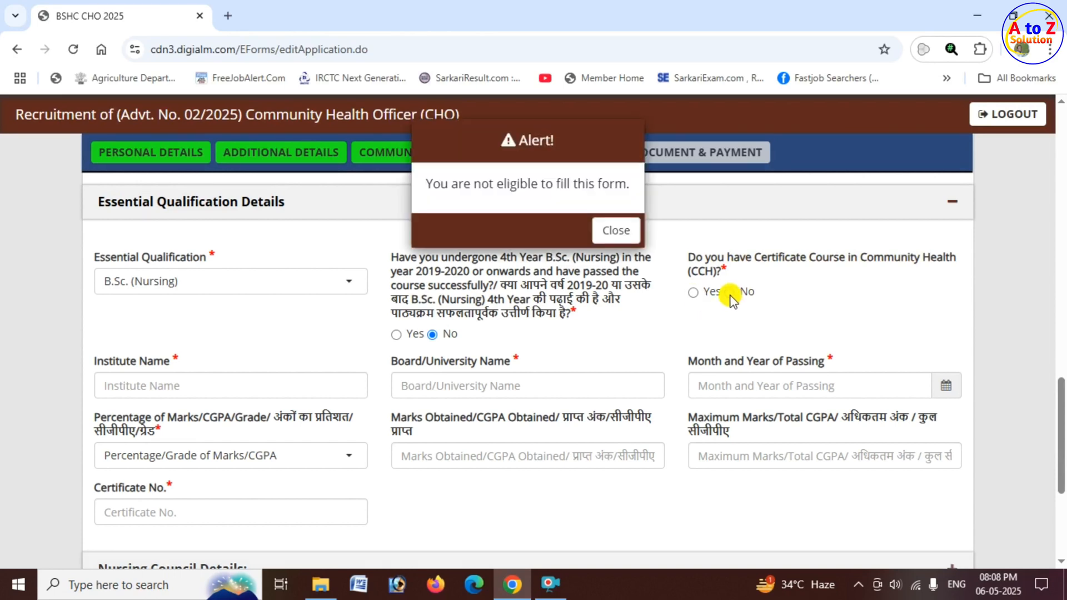
pyautogui.click(616, 206)
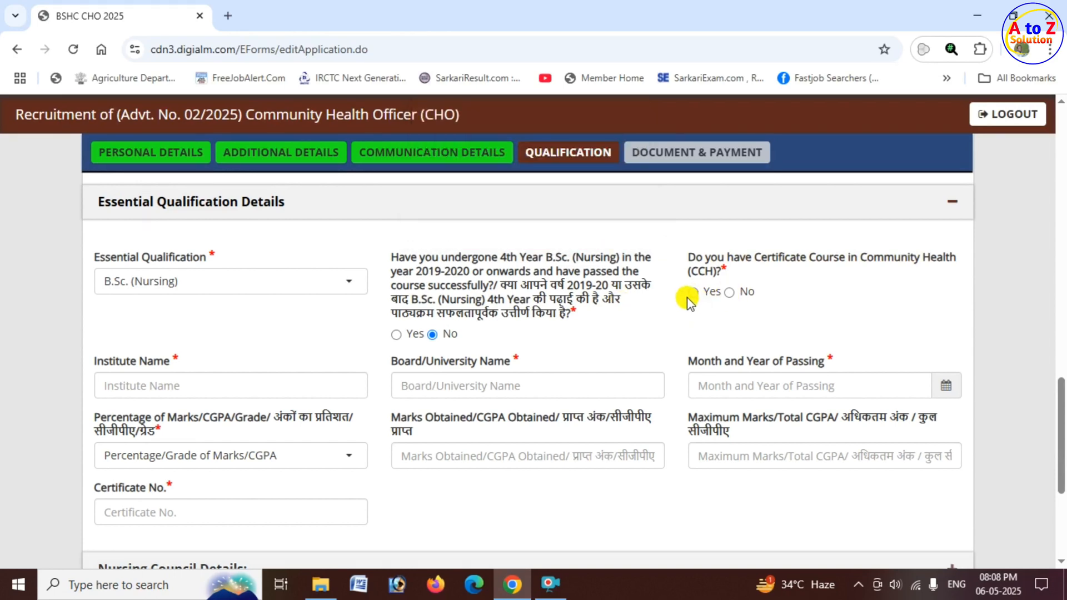
pyautogui.click(692, 300)
# Check the institute name and board/university name fields in the essential qualification details.
pyautogui.scroll(-1, 248, 312)
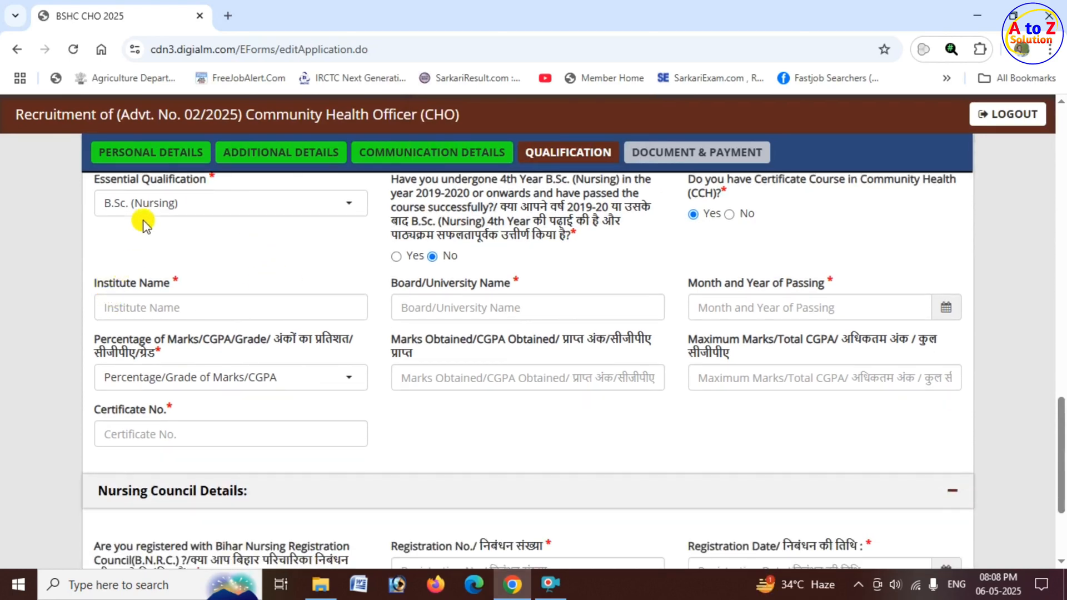
pyautogui.moveTo(107, 285); pyautogui.dragTo(170, 283)
pyautogui.click(184, 306)
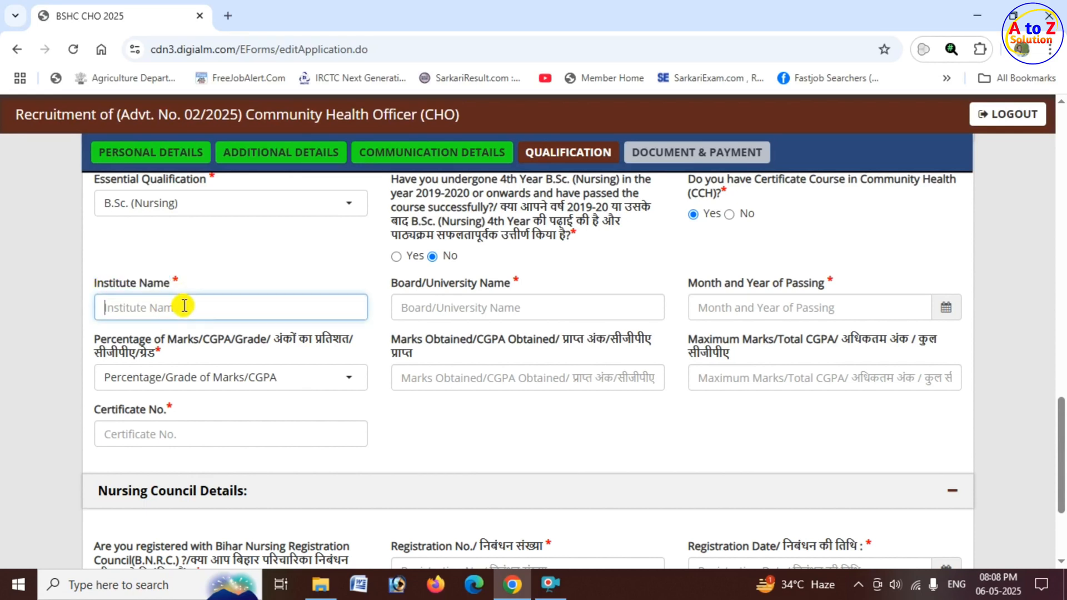
pyautogui.moveTo(444, 285); pyautogui.dragTo(495, 286)
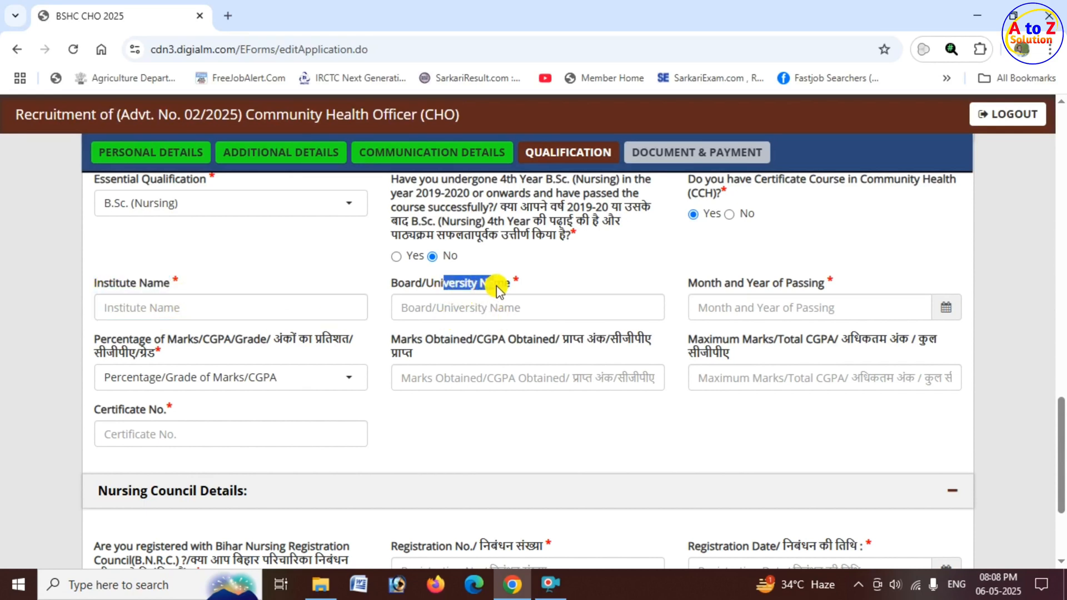
pyautogui.click(471, 309)
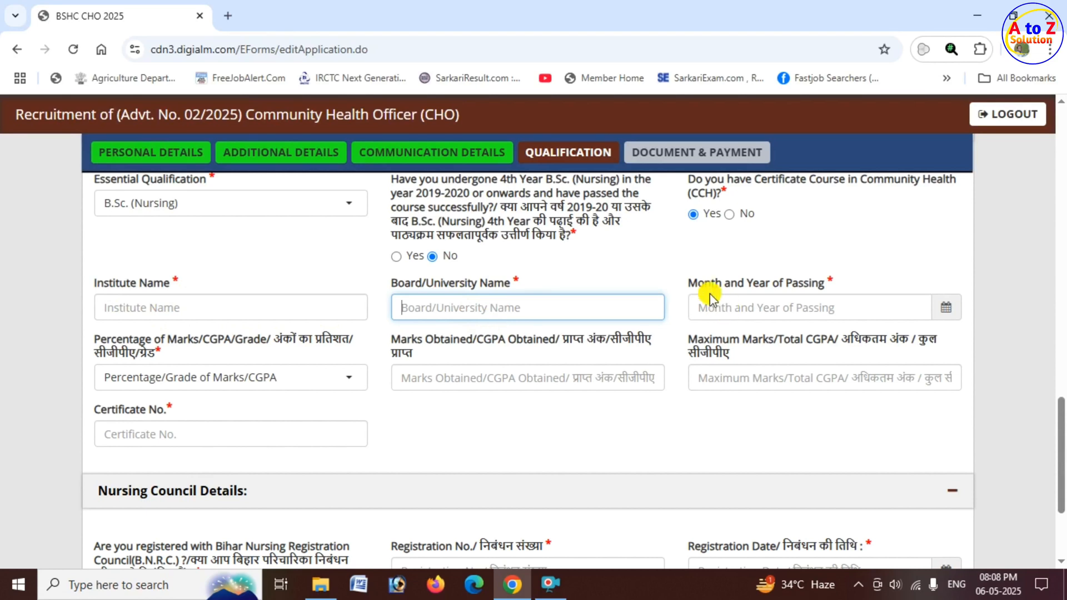
# Try 17 June 2020 as the essential qualification's month and year of passing, and set the date to 07/02/2024.
pyautogui.moveTo(725, 282); pyautogui.dragTo(835, 284)
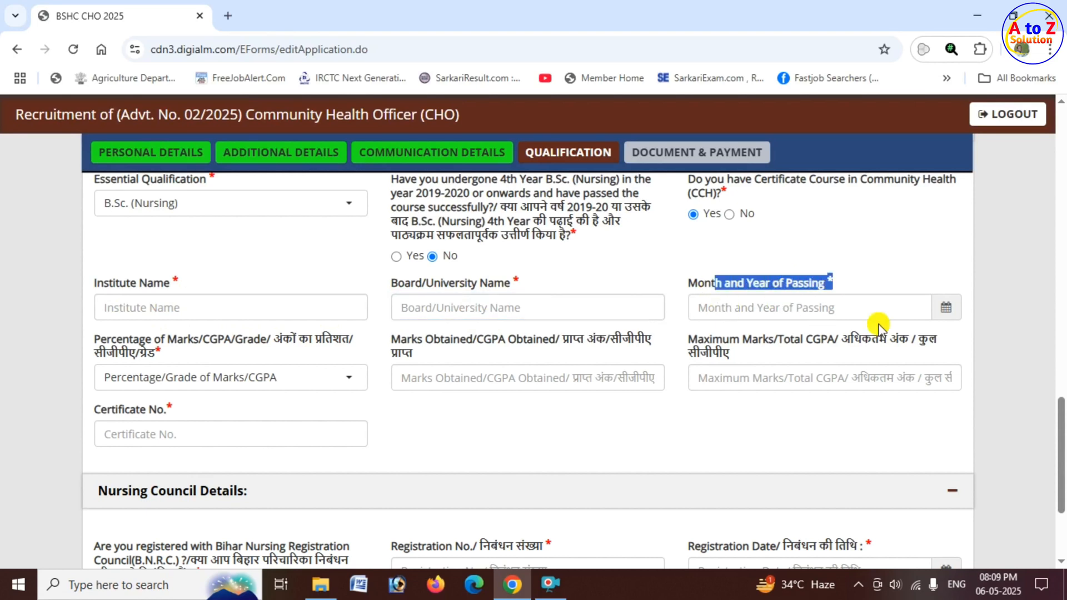
pyautogui.click(946, 310)
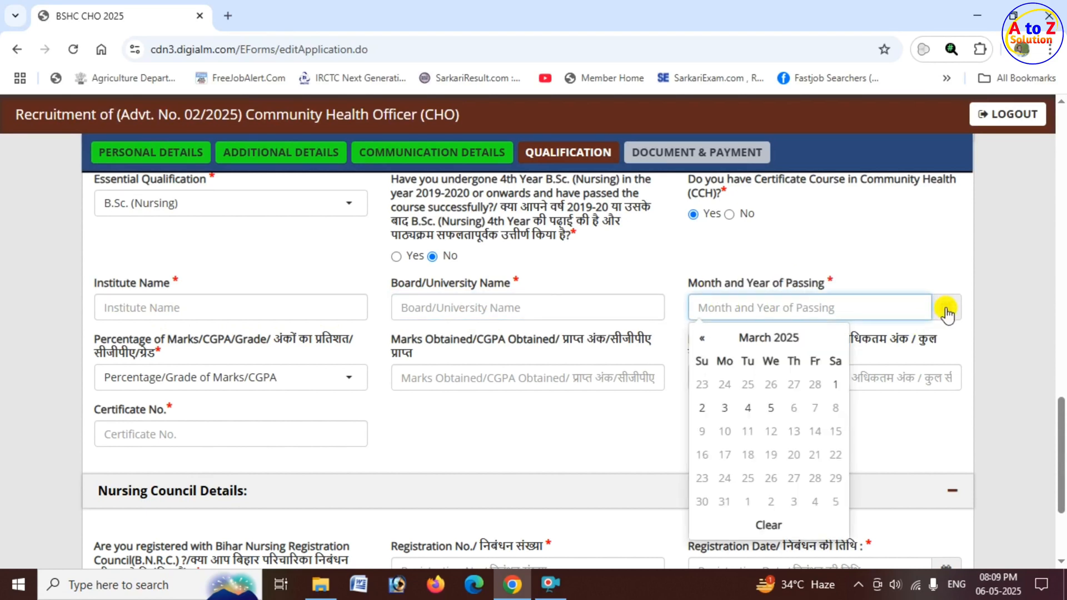
pyautogui.click(781, 341)
pyautogui.click(764, 112)
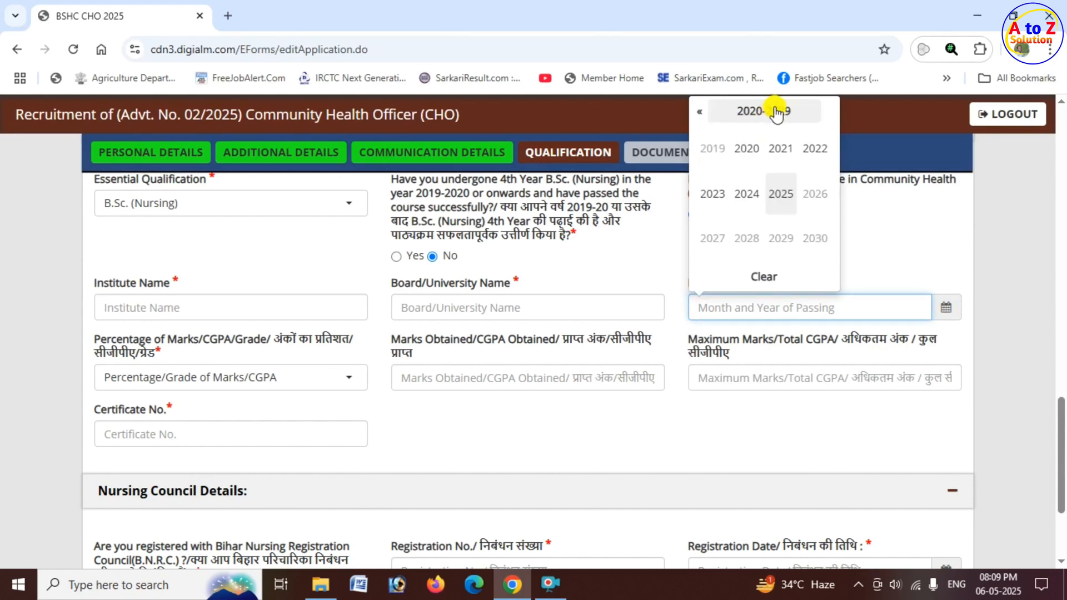
pyautogui.click(746, 148)
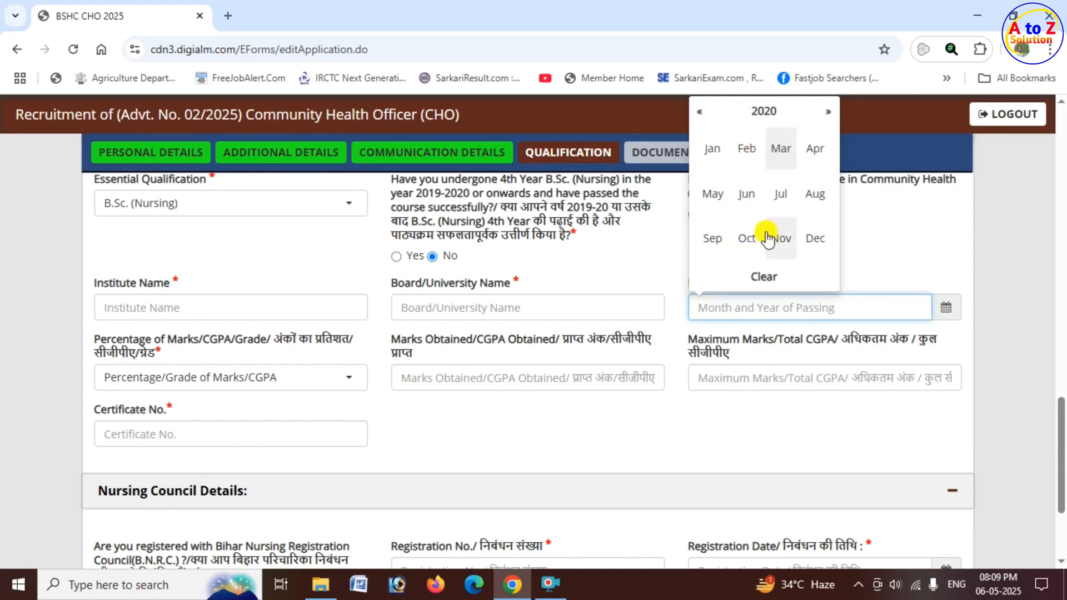
pyautogui.click(749, 197)
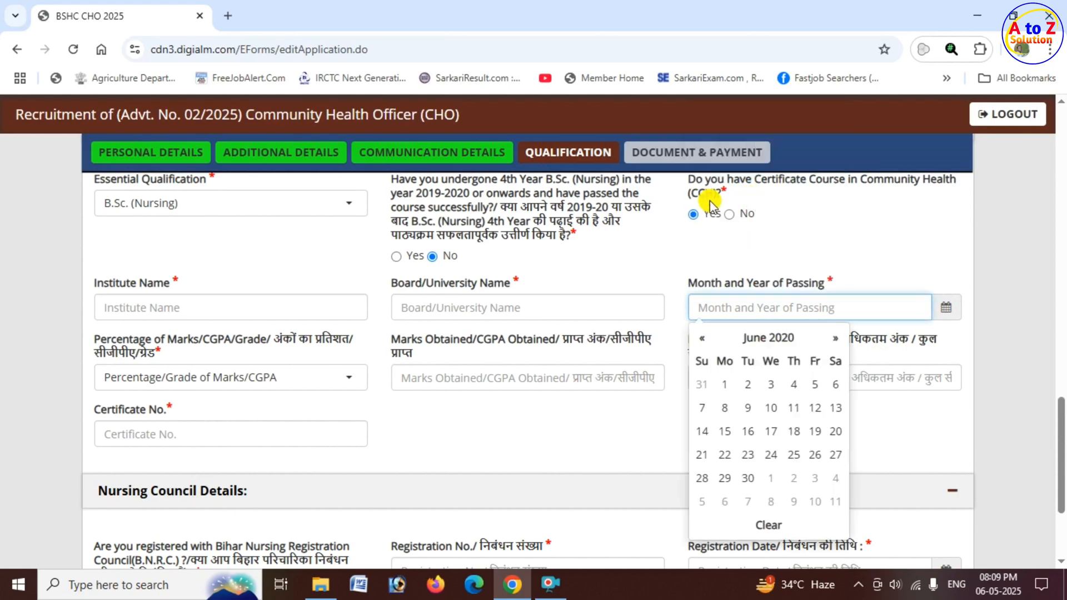
pyautogui.click(775, 431)
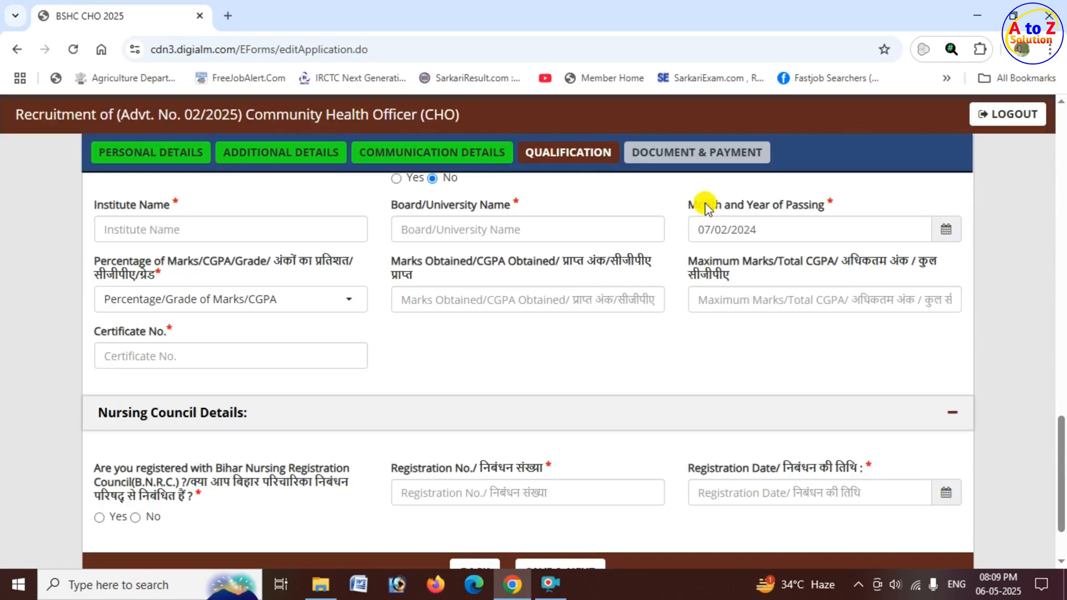
pyautogui.moveTo(705, 209); pyautogui.dragTo(813, 209)
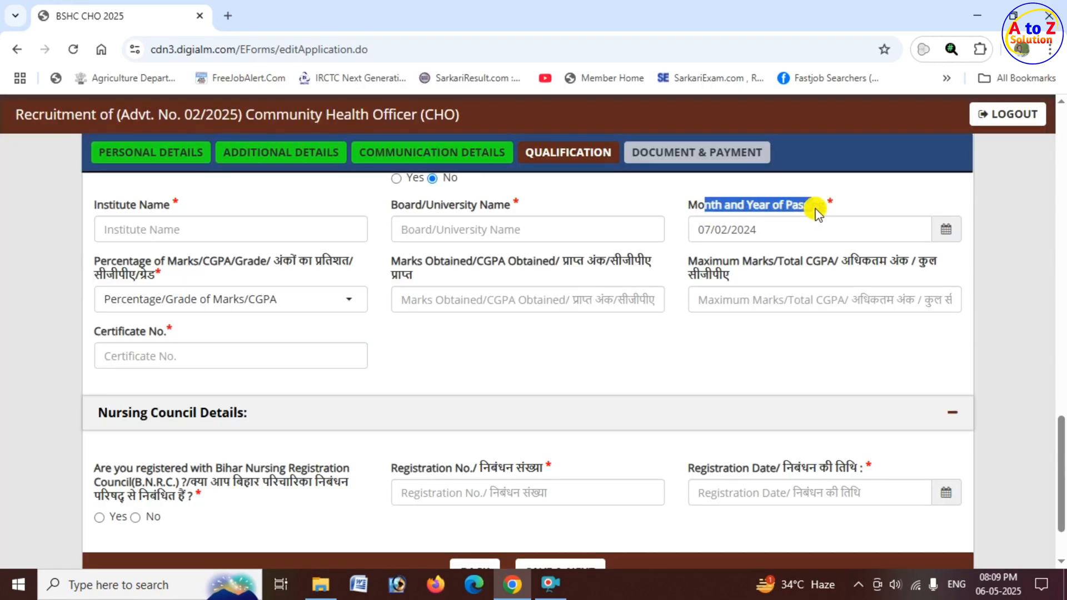
pyautogui.scroll(1, 312, 311)
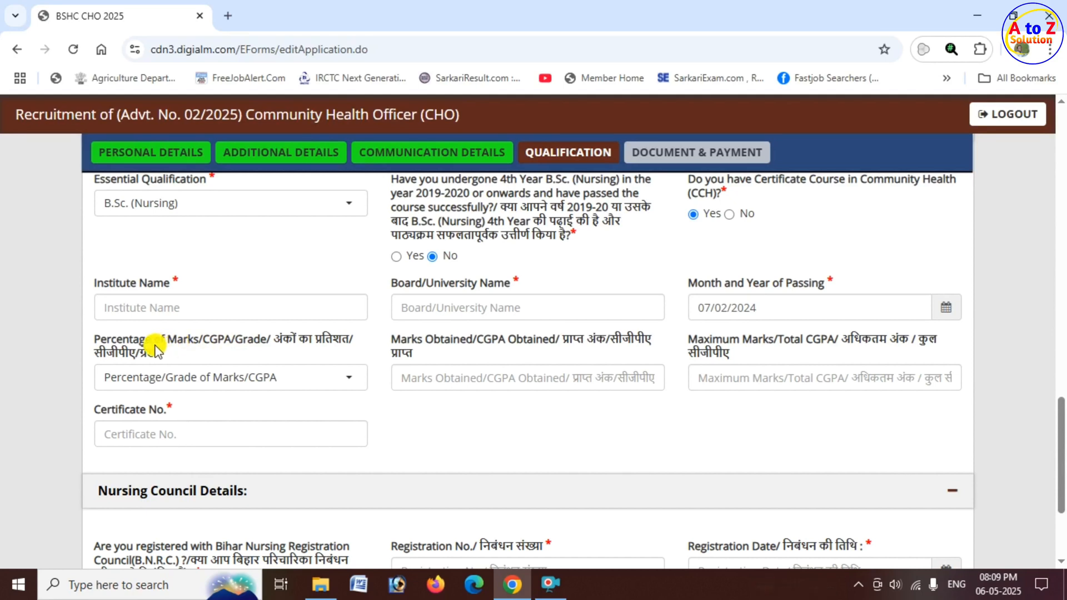
# Set the essential qualification's marks type to Percentage, with 800 marks obtained out of a maximum of 1000.
pyautogui.moveTo(177, 340); pyautogui.dragTo(279, 348)
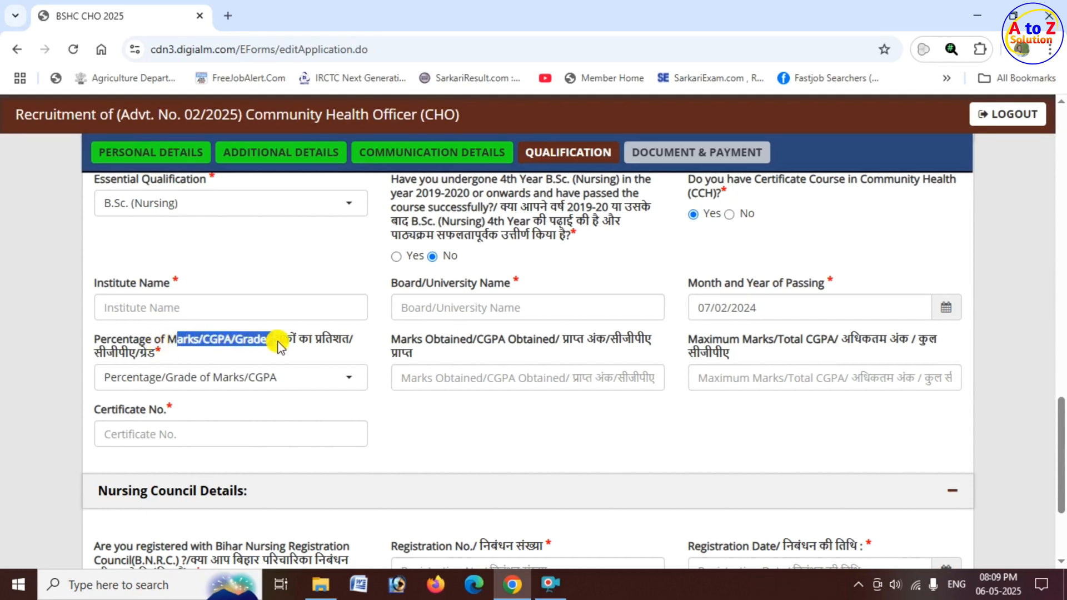
pyautogui.click(239, 384)
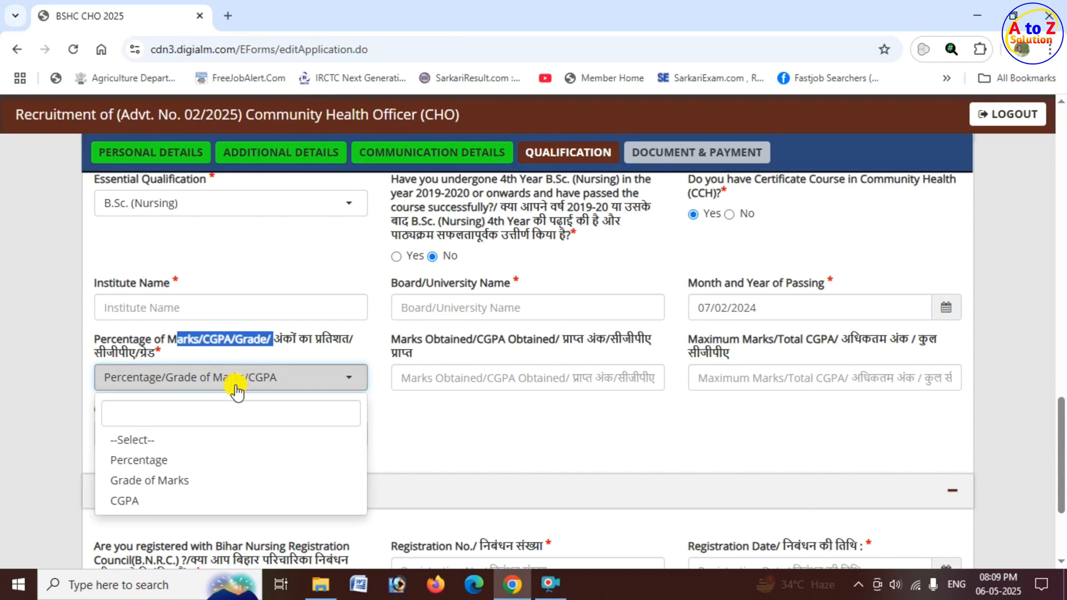
pyautogui.click(179, 467)
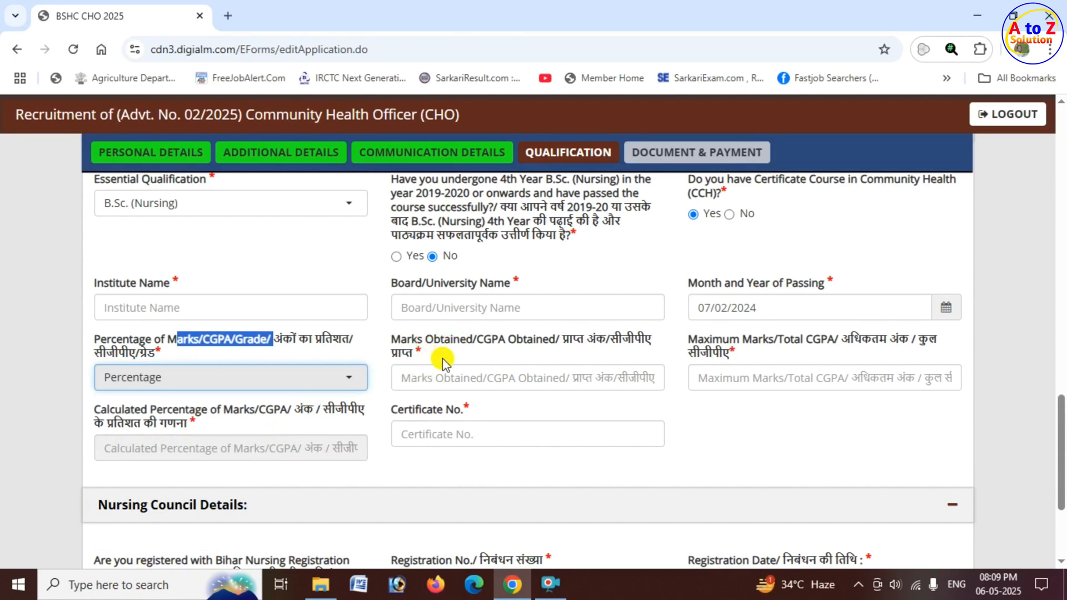
pyautogui.click(454, 383)
pyautogui.write('8')
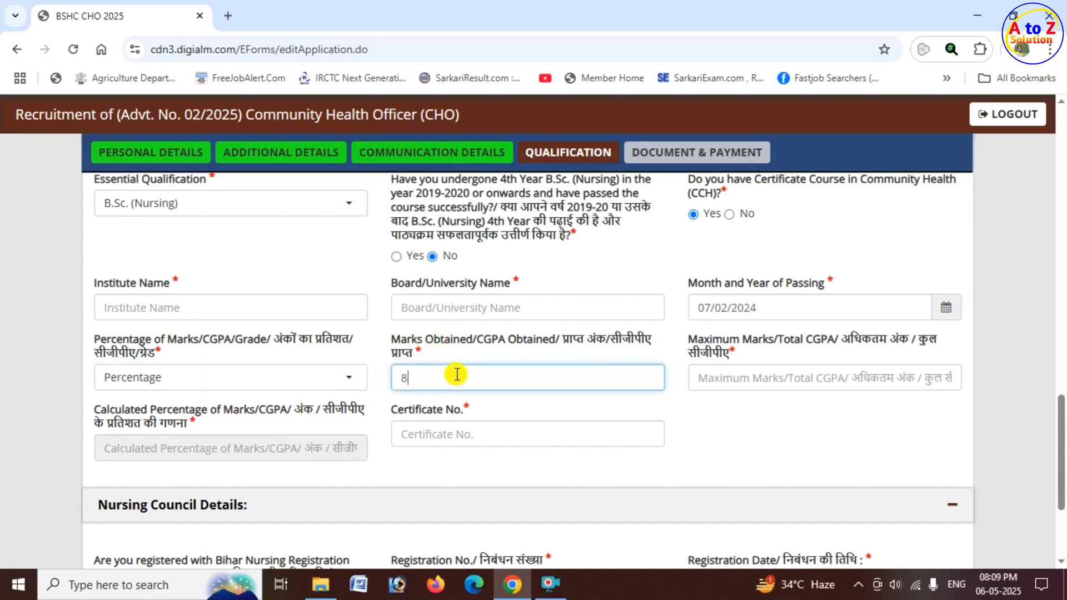
pyautogui.write('00')
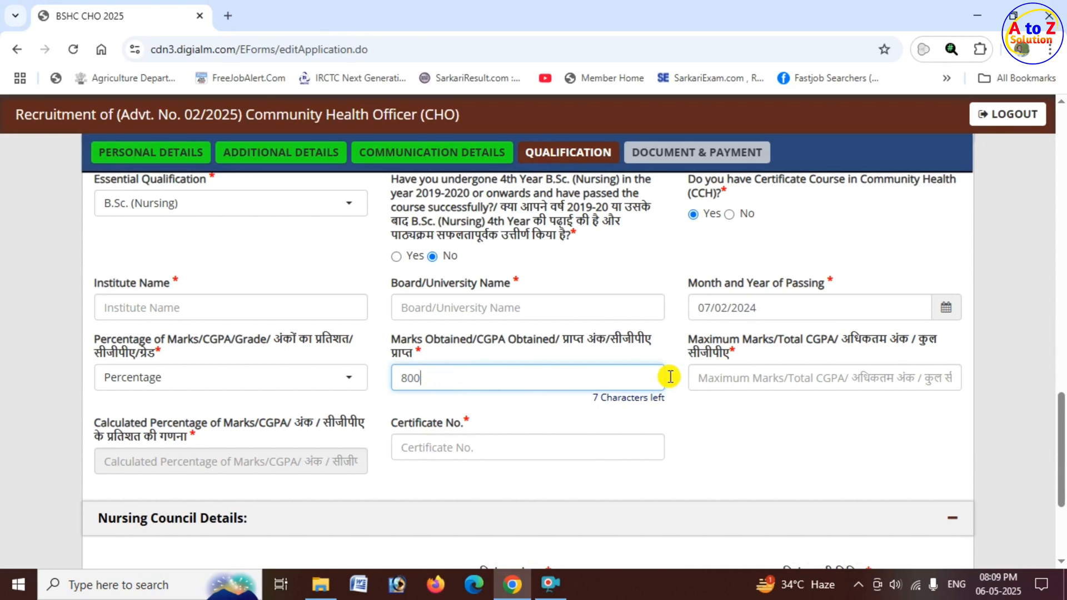
pyautogui.click(730, 379)
pyautogui.write('100')
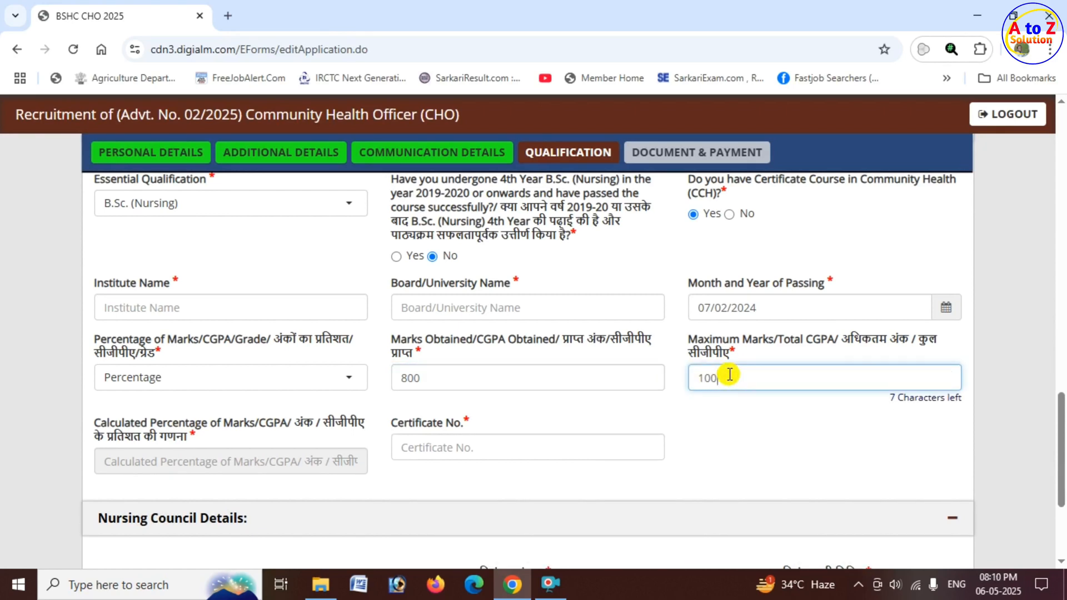
pyautogui.write('0')
pyautogui.click(713, 409)
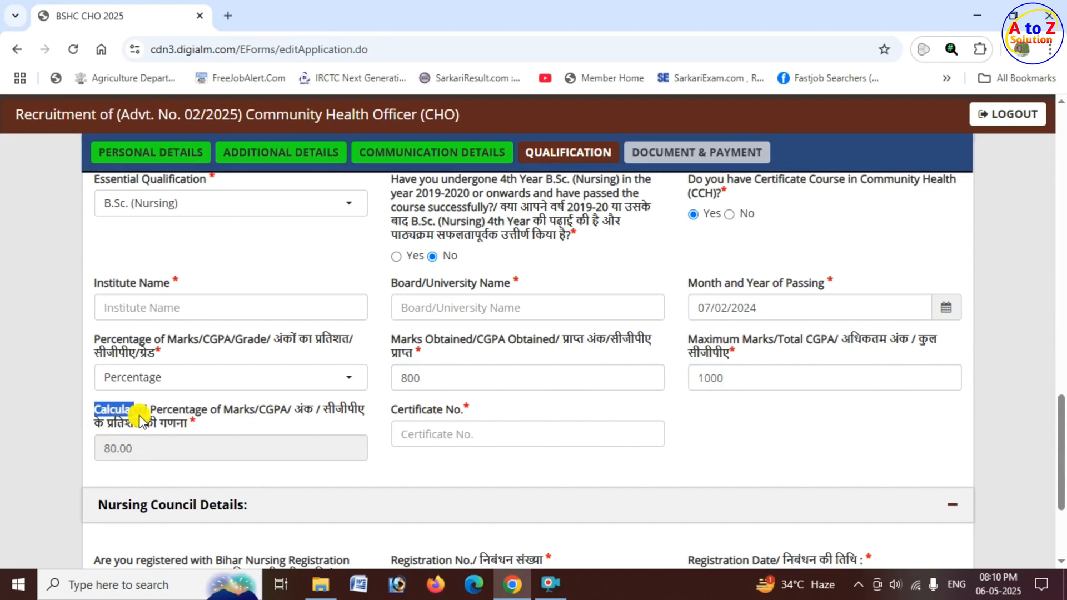
# Check the calculated percentage and certificate number fields of the essential qualification.
pyautogui.moveTo(78, 415); pyautogui.dragTo(174, 432)
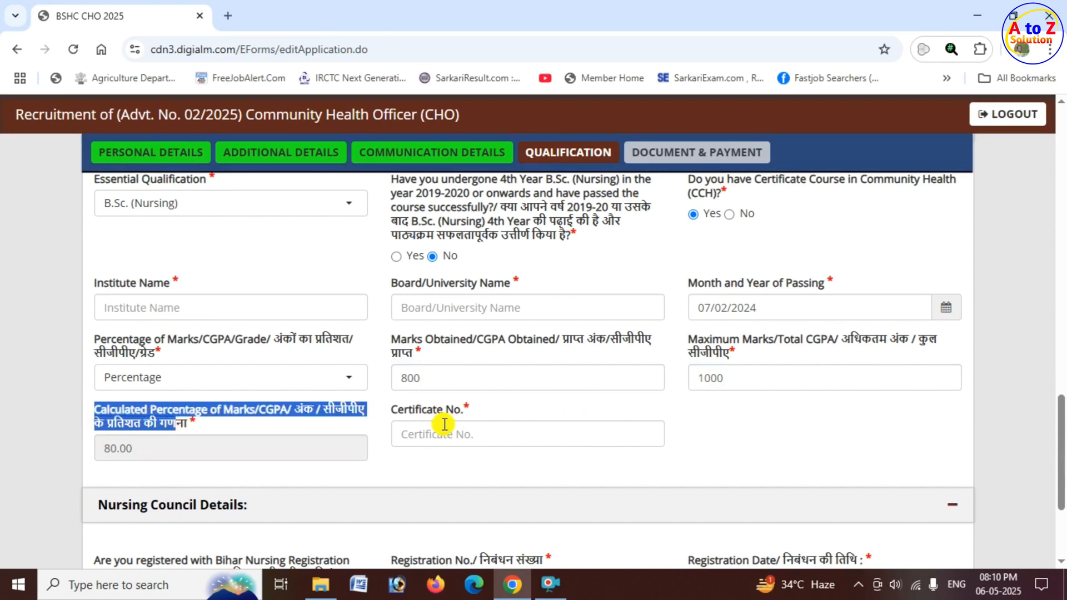
pyautogui.moveTo(395, 414); pyautogui.dragTo(459, 415)
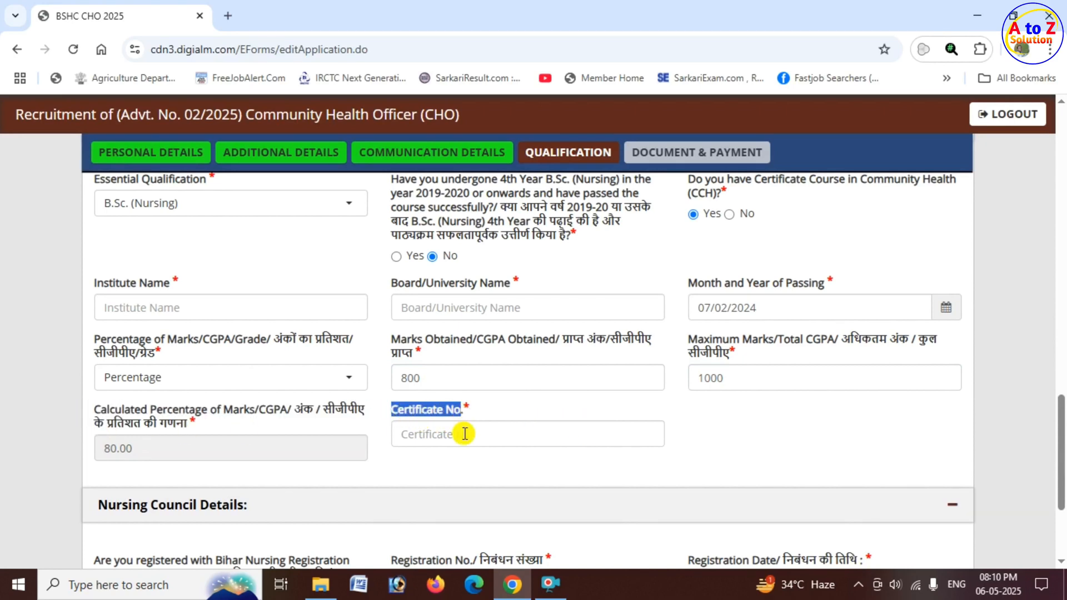
pyautogui.click(464, 434)
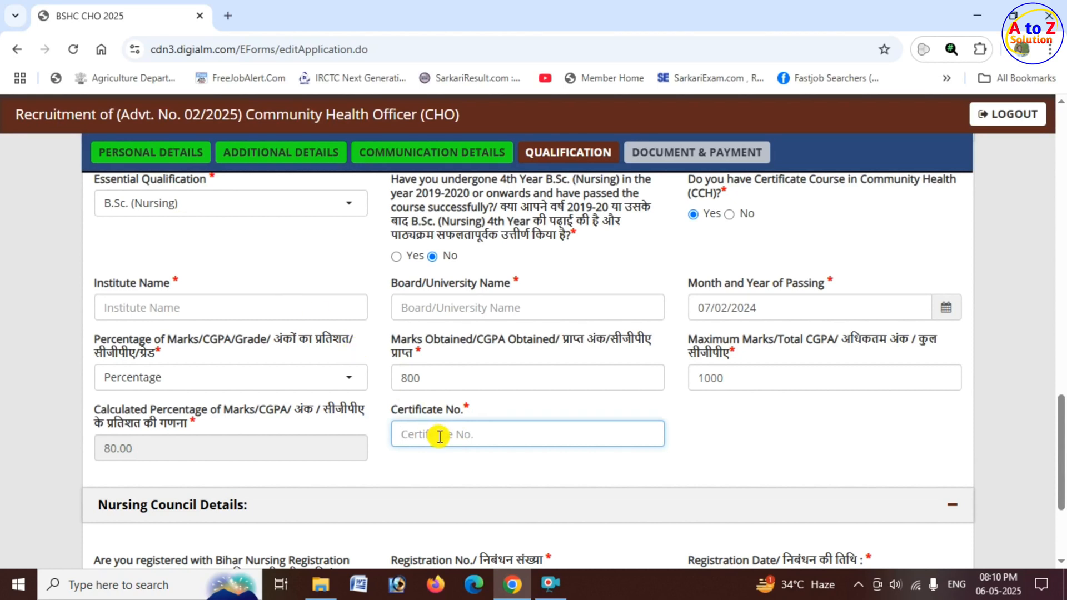
# Try No for the Bihar Nursing Registration Council (B.N.R.C.) registration question, and set the answer to Yes.
pyautogui.scroll(-3, 428, 439)
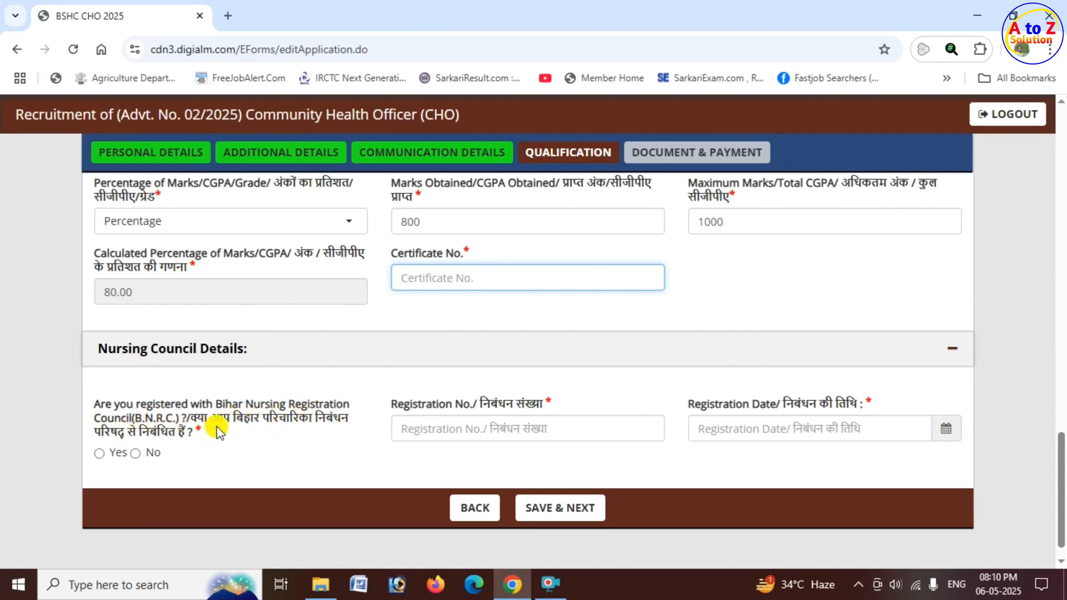
pyautogui.click(98, 453)
pyautogui.click(99, 453)
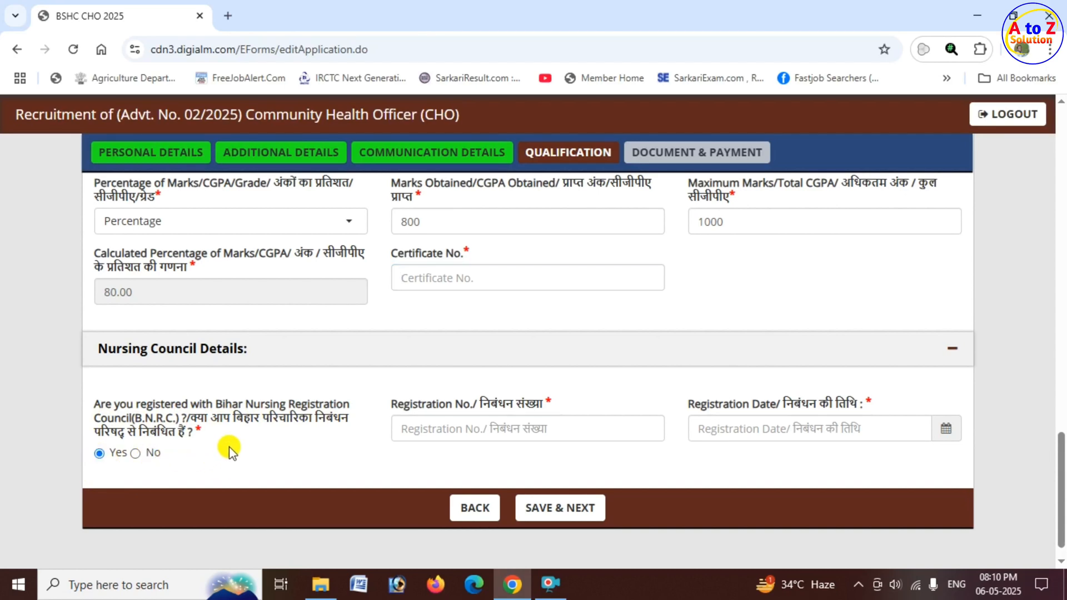
pyautogui.click(135, 453)
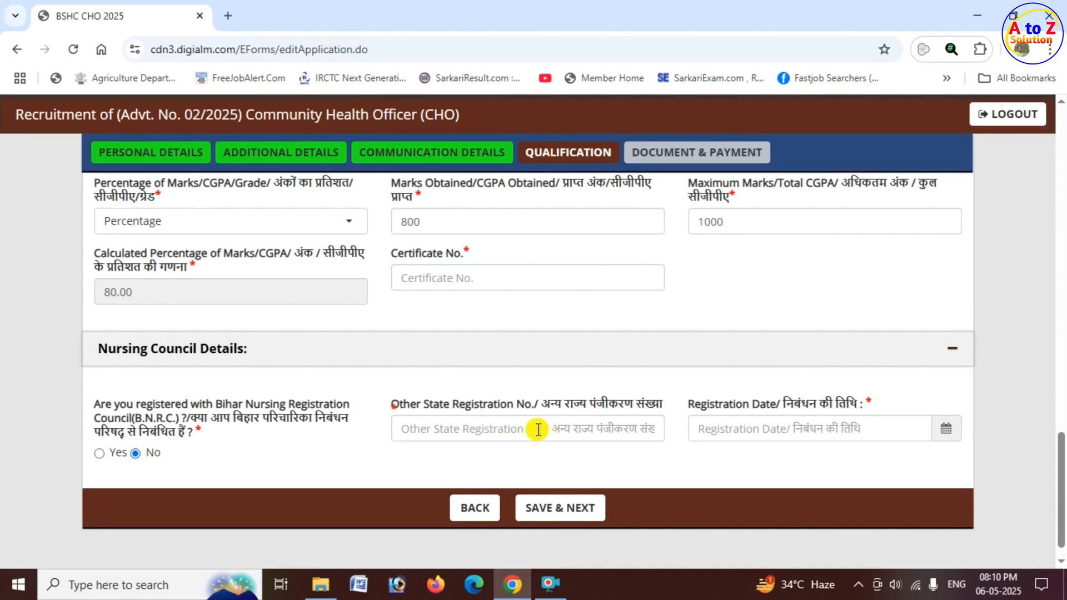
pyautogui.click(538, 430)
pyautogui.click(811, 428)
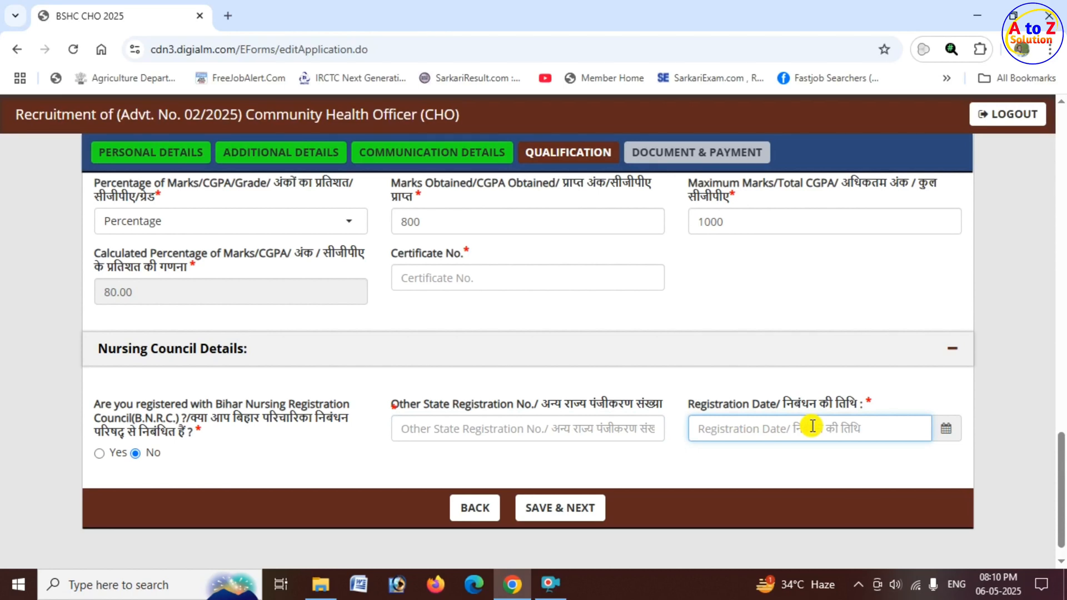
pyautogui.click(99, 456)
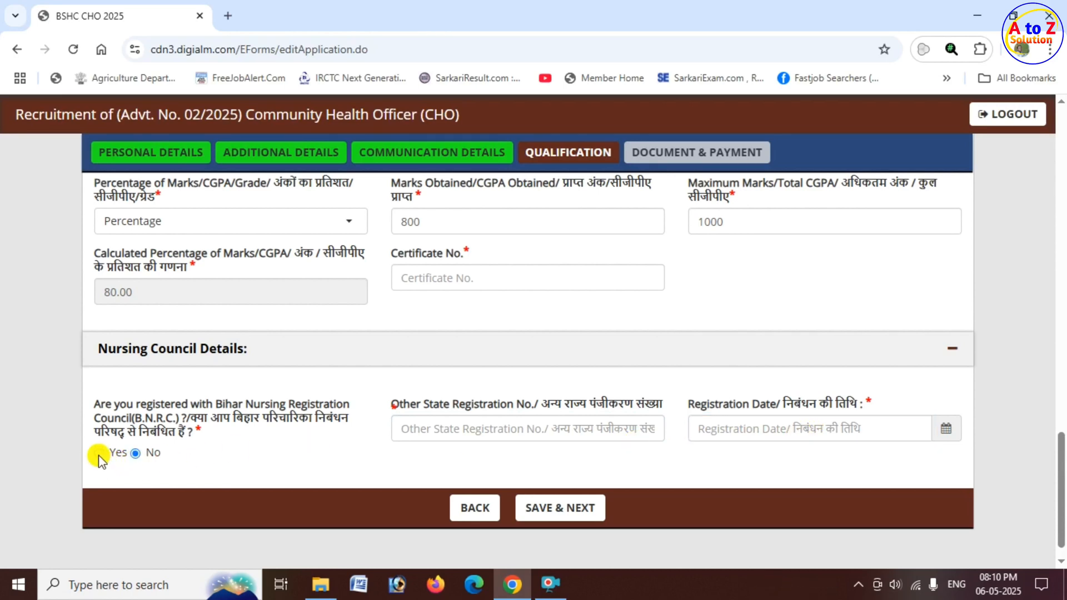
pyautogui.click(99, 455)
pyautogui.click(496, 431)
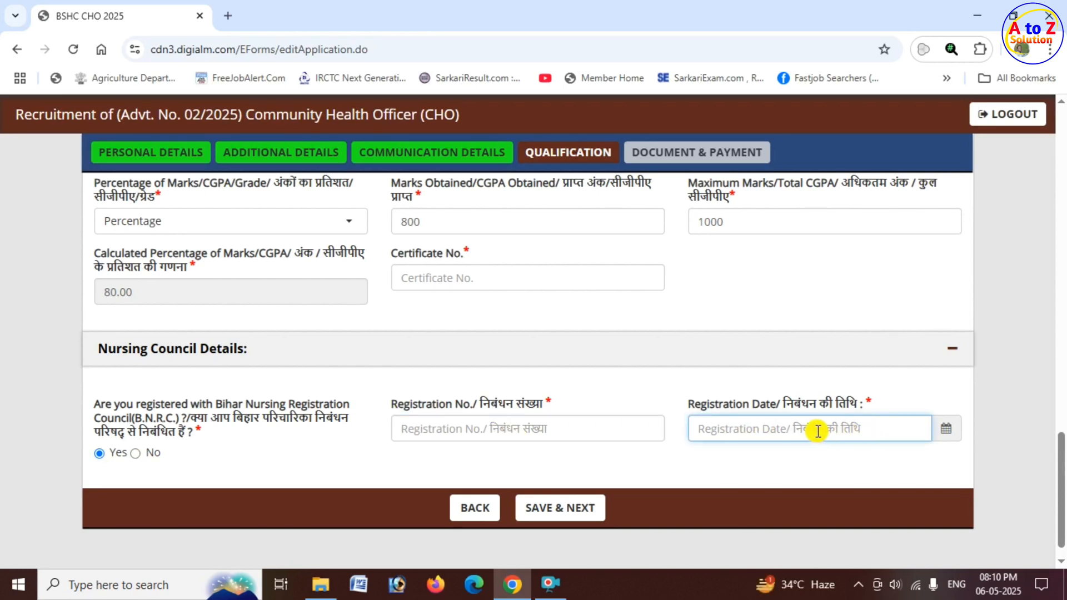
pyautogui.scroll(-1, 573, 445)
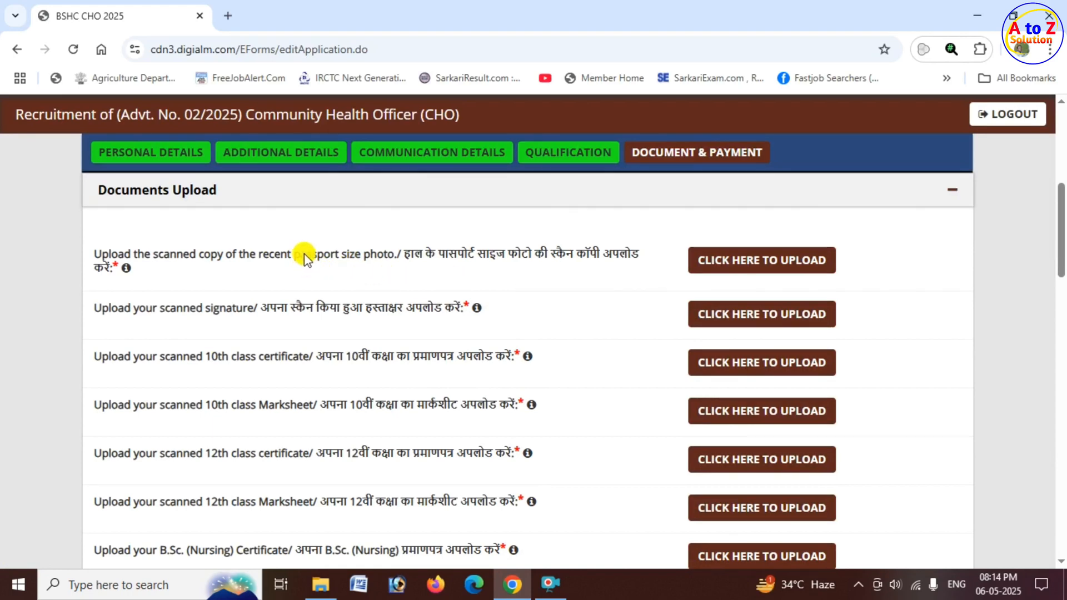
# Open the upload window for the passport size photo and review the photograph's background, file size, format and dpi requirements.
pyautogui.moveTo(304, 256); pyautogui.dragTo(388, 255)
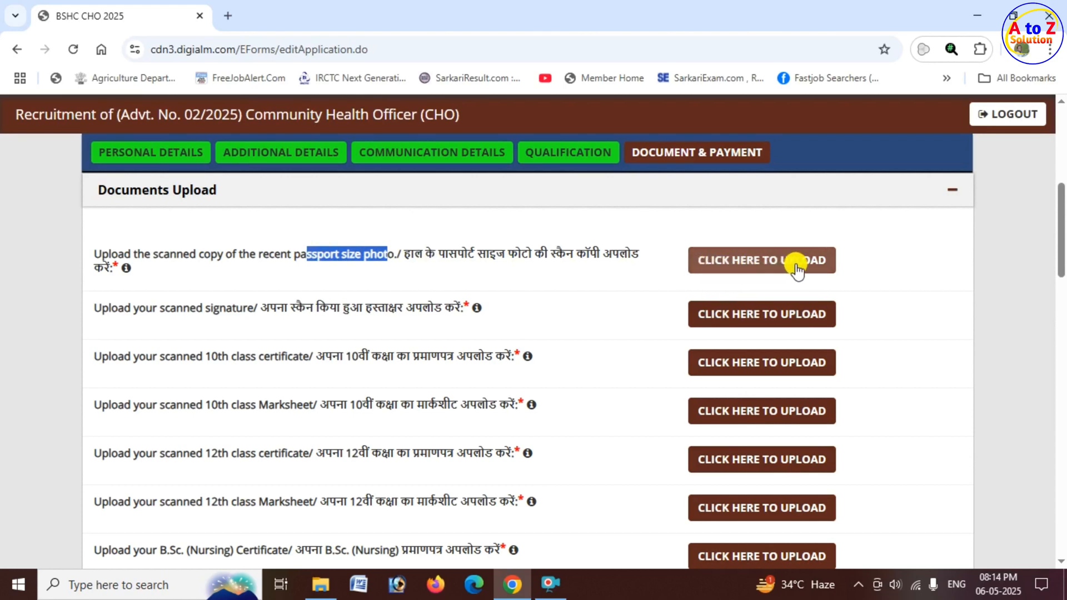
pyautogui.click(551, 584)
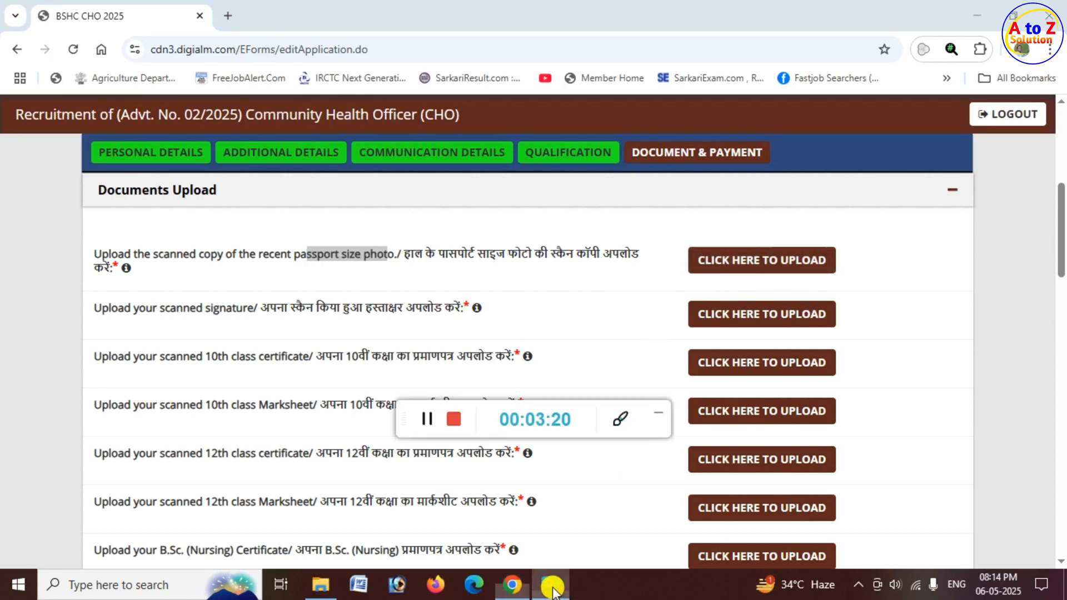
pyautogui.click(656, 423)
pyautogui.click(736, 269)
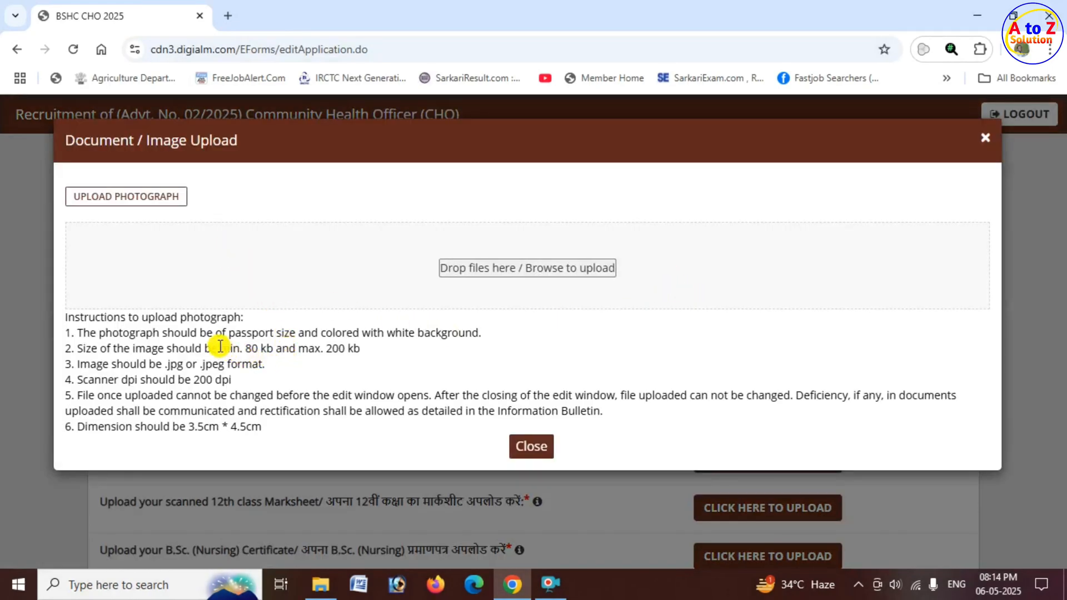
pyautogui.moveTo(228, 334); pyautogui.dragTo(492, 337)
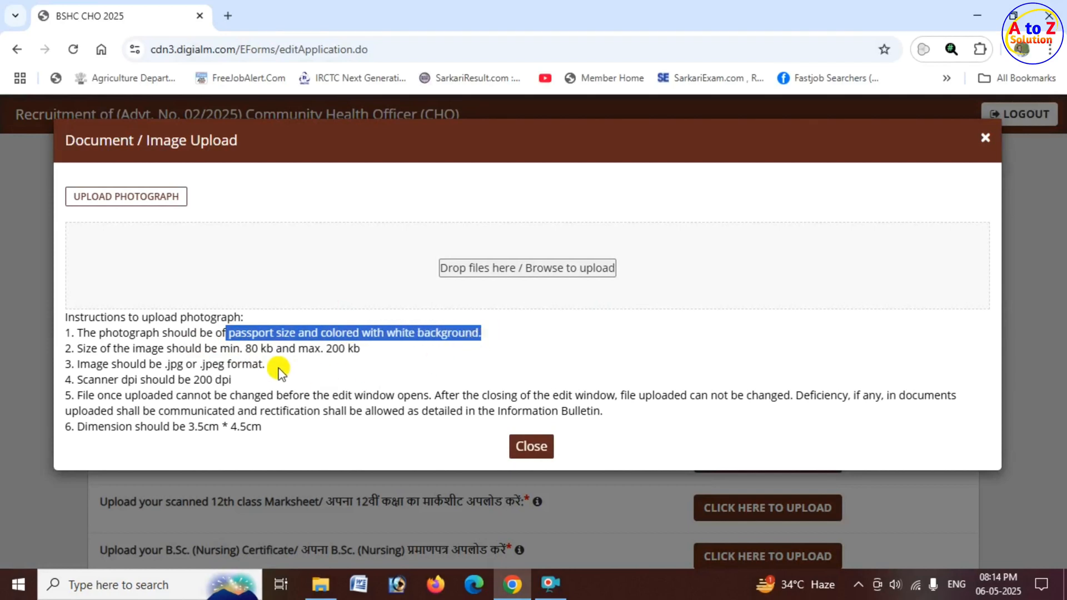
pyautogui.moveTo(243, 349); pyautogui.dragTo(359, 353)
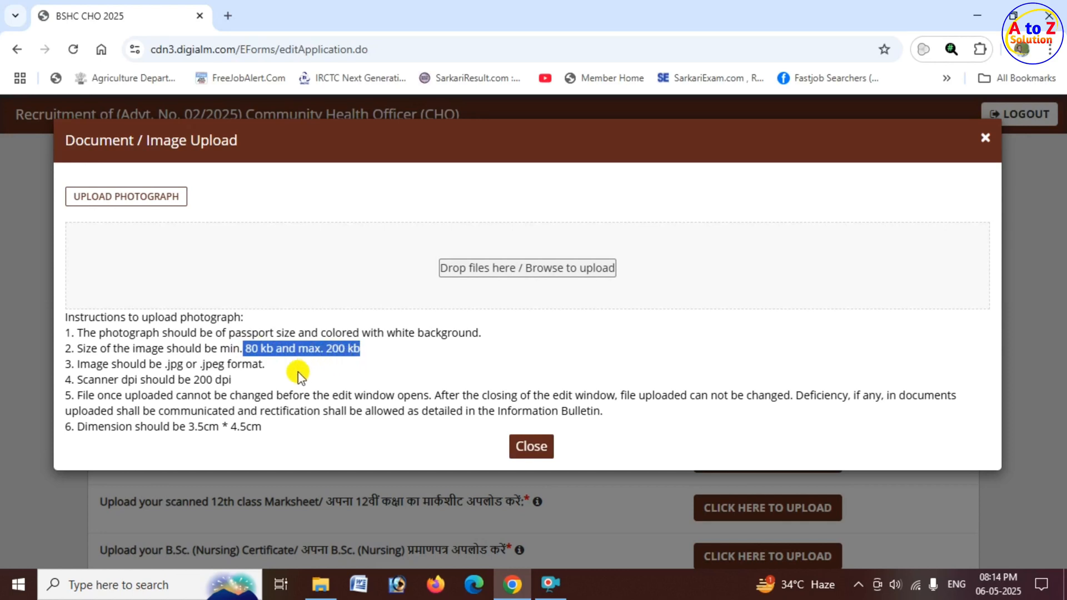
pyautogui.moveTo(185, 380); pyautogui.dragTo(243, 384)
pyautogui.moveTo(165, 364); pyautogui.dragTo(273, 370)
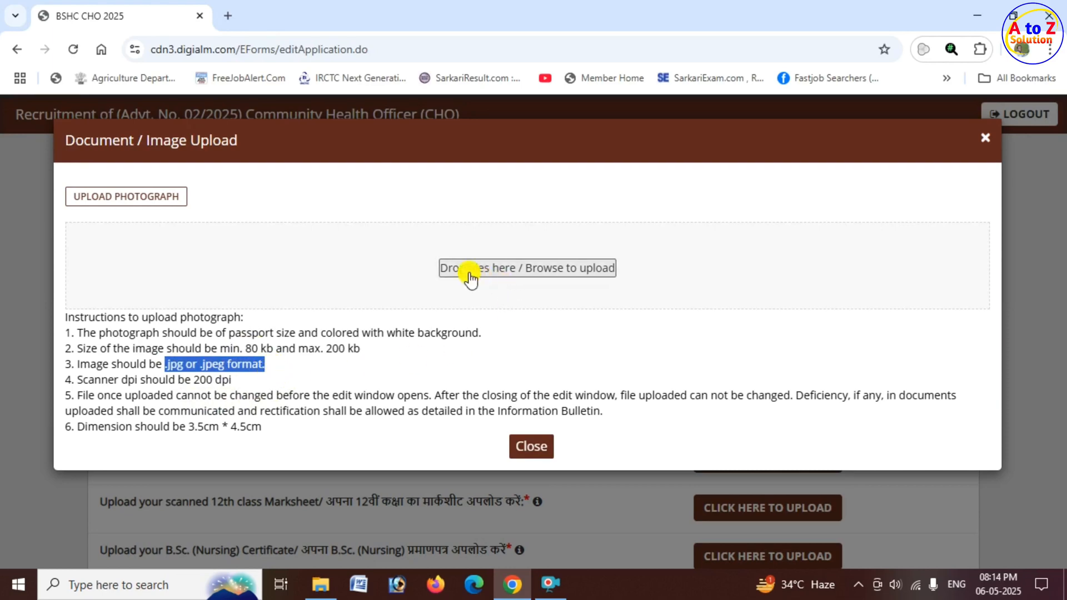
# Upload NA_Photo from the desktop's PHOTO folder as the passport size photo, and view the uploaded photo.
pyautogui.click(525, 271)
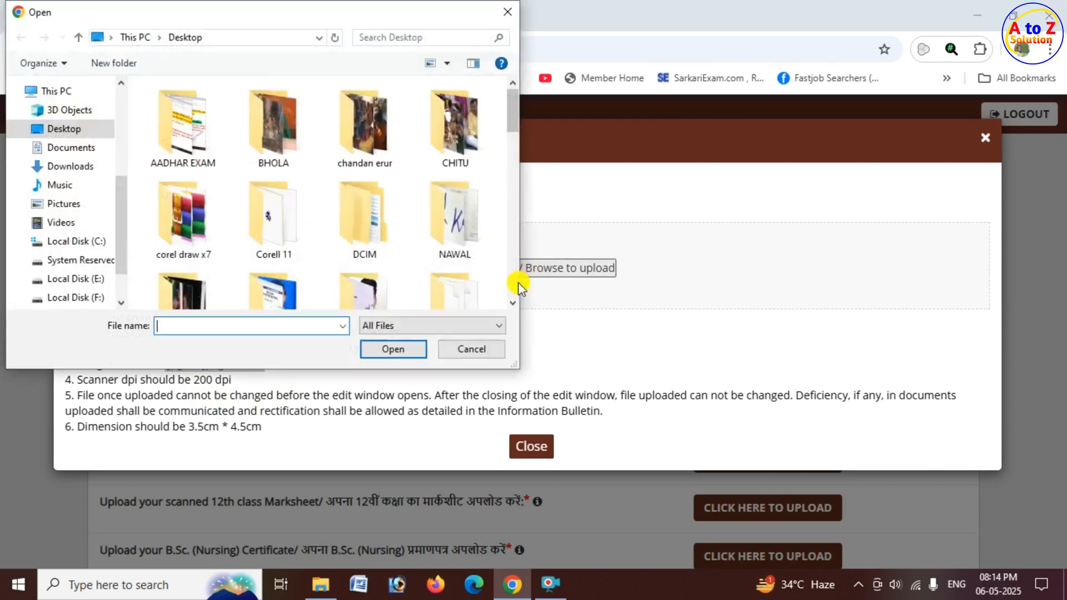
pyautogui.scroll(-1, 358, 245)
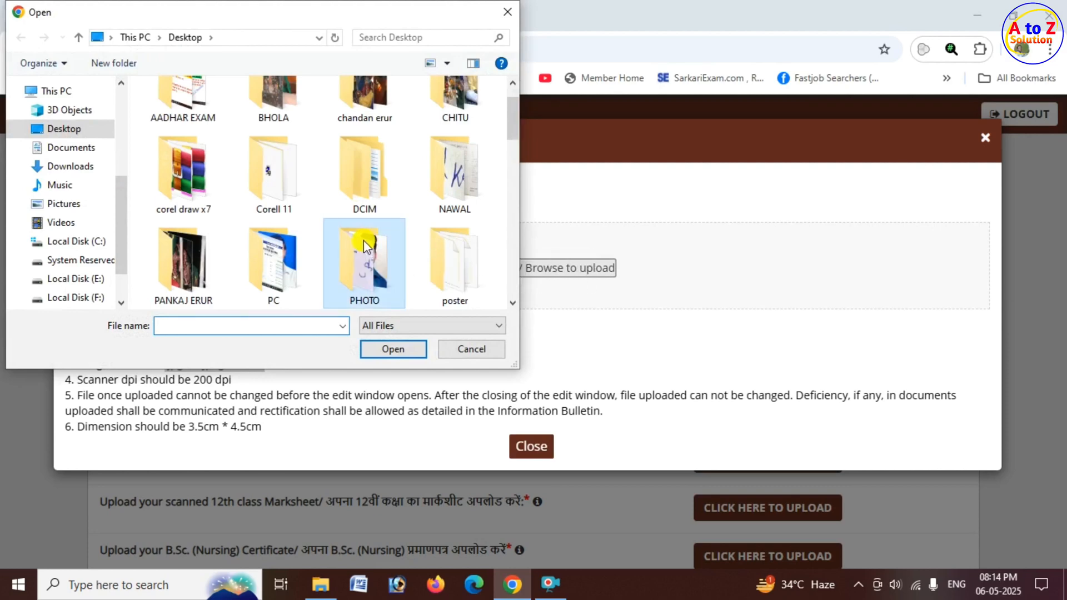
pyautogui.doubleClick(362, 259)
pyautogui.click(373, 141)
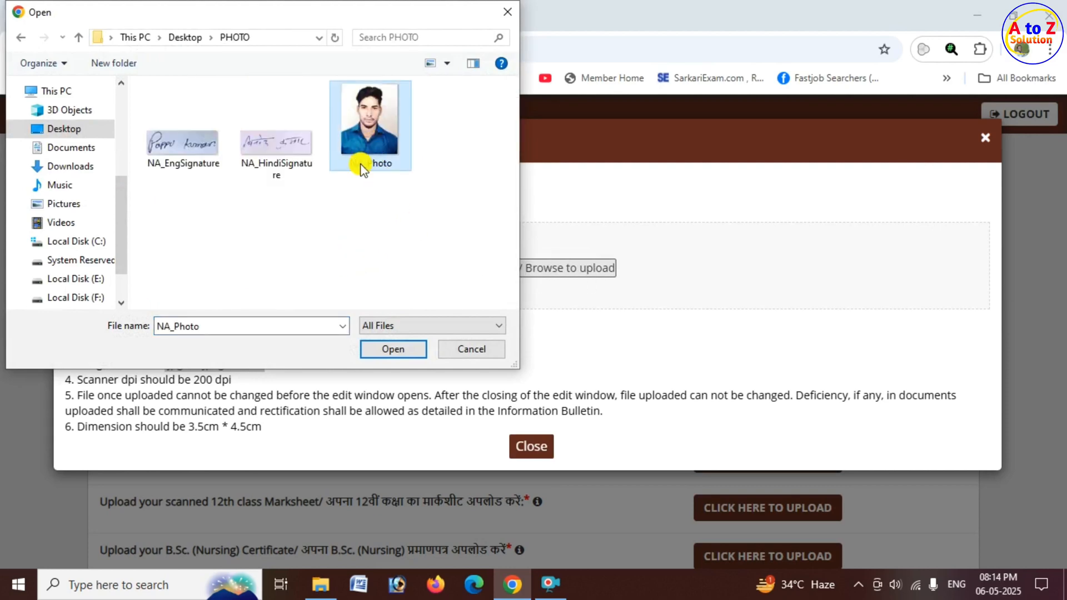
pyautogui.click(399, 349)
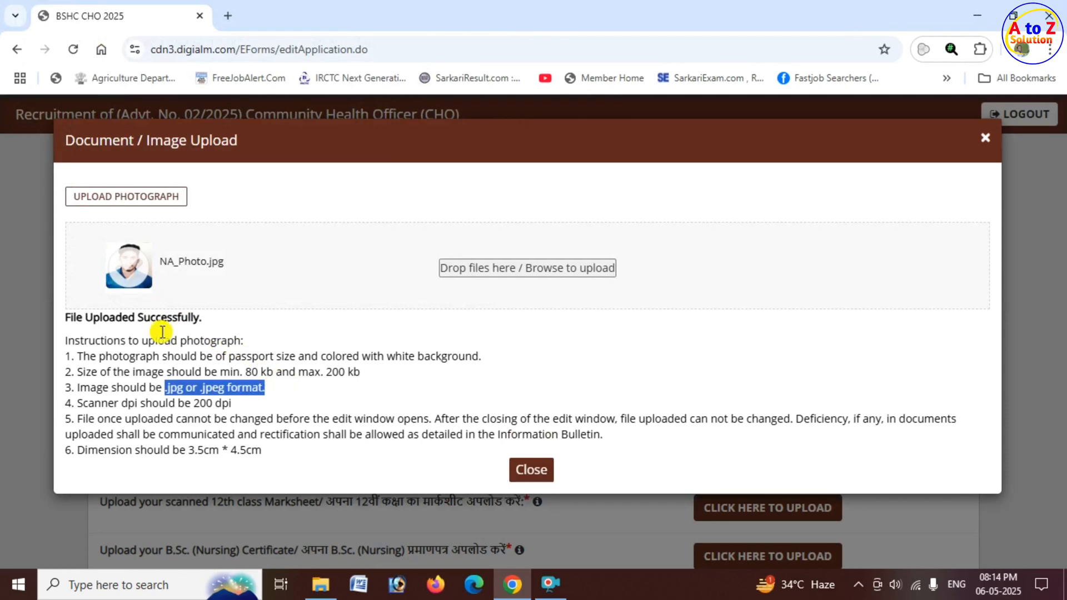
pyautogui.moveTo(84, 320); pyautogui.dragTo(210, 319)
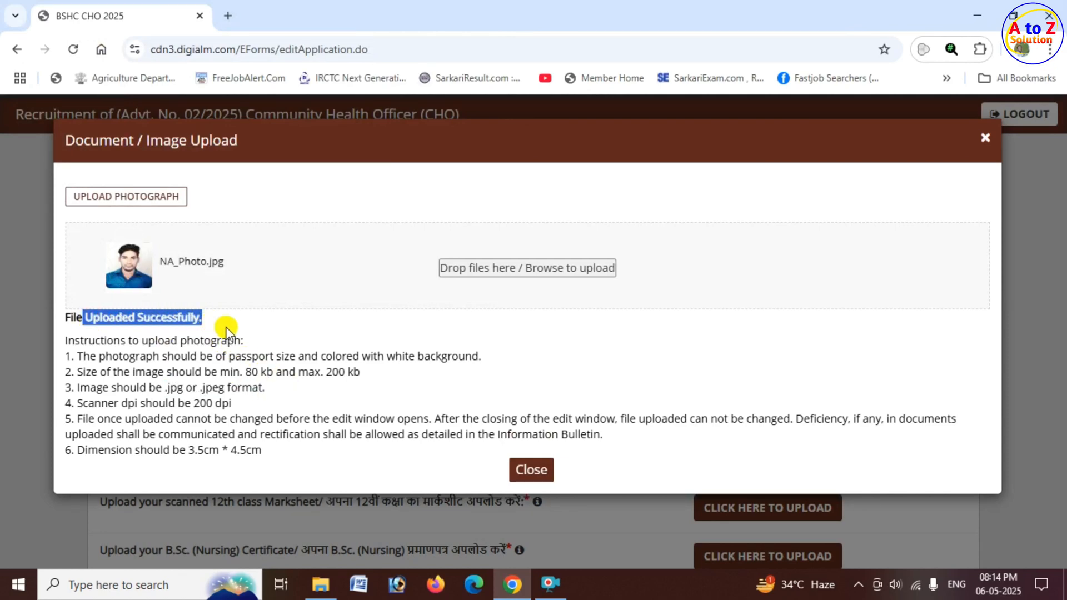
pyautogui.click(545, 477)
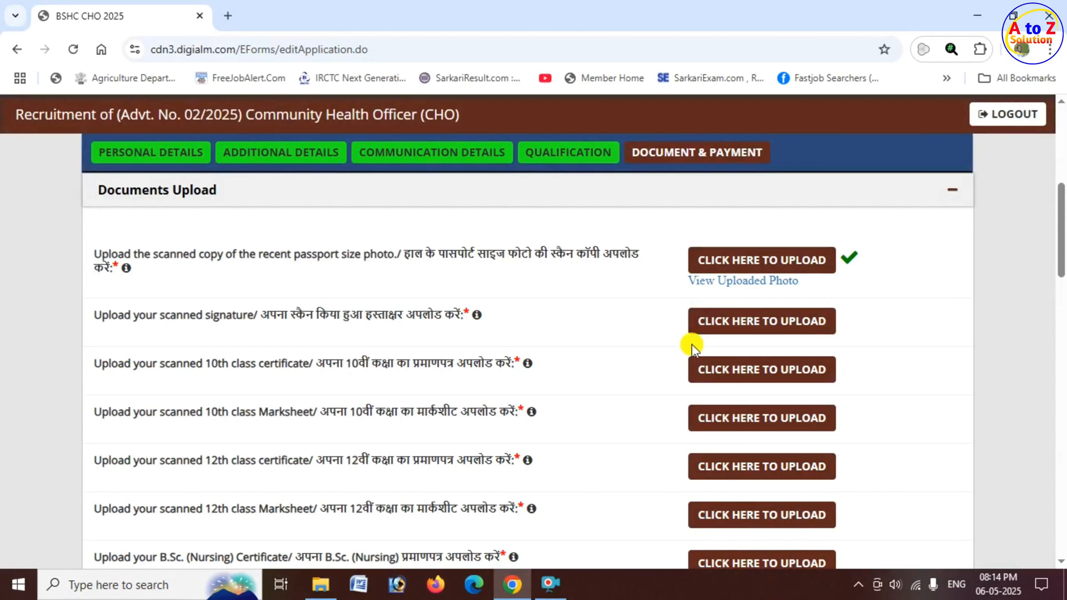
pyautogui.click(723, 285)
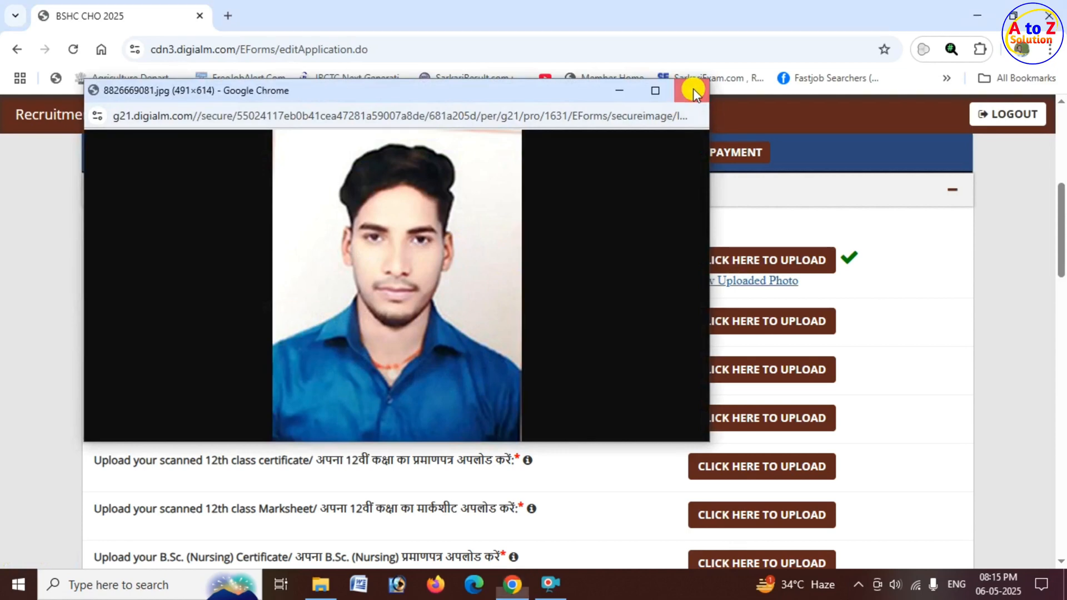
pyautogui.click(692, 88)
# Check the file size and format requirements for uploading the scanned signature.
pyautogui.scroll(-2, 556, 341)
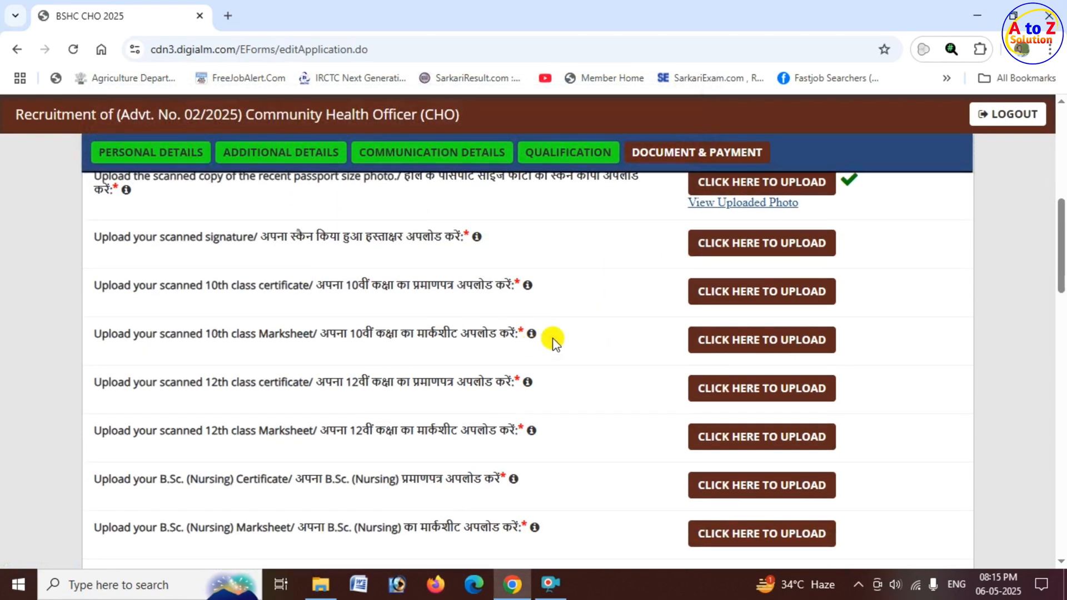
pyautogui.click(743, 243)
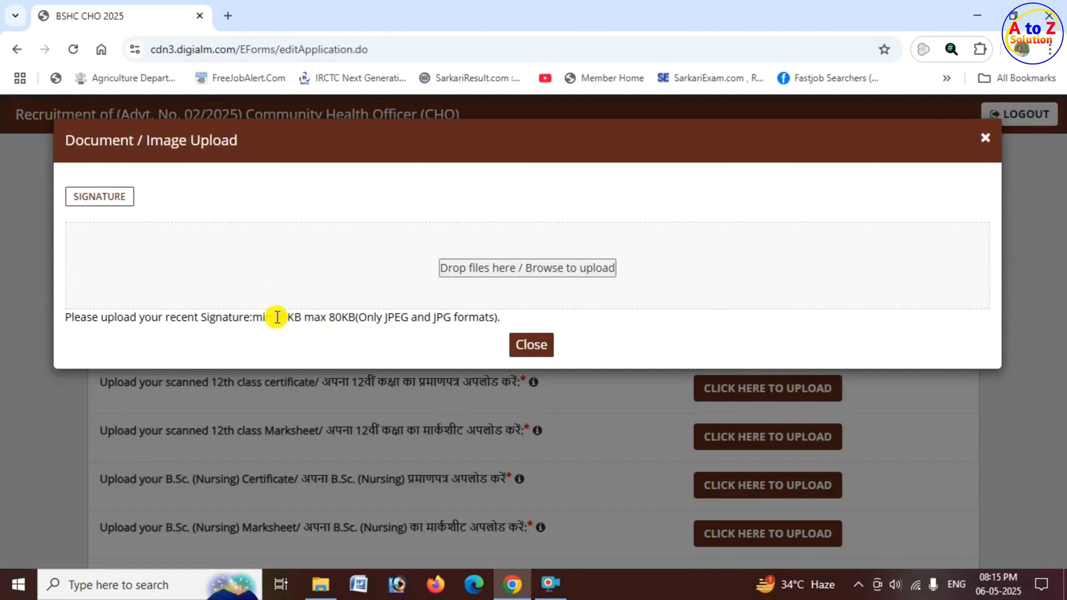
pyautogui.moveTo(277, 317); pyautogui.dragTo(355, 318)
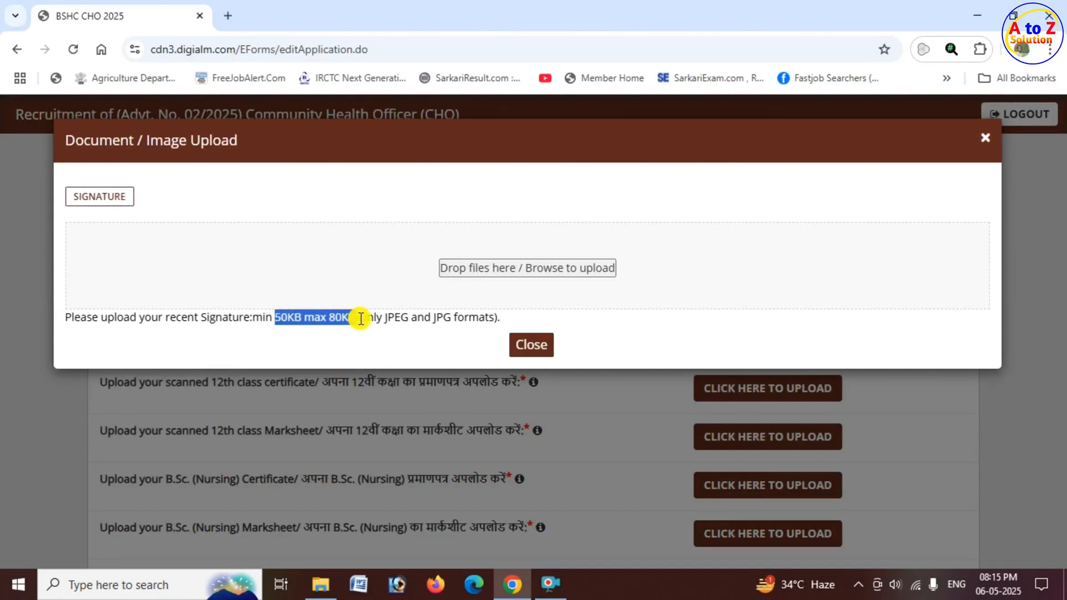
pyautogui.click(543, 346)
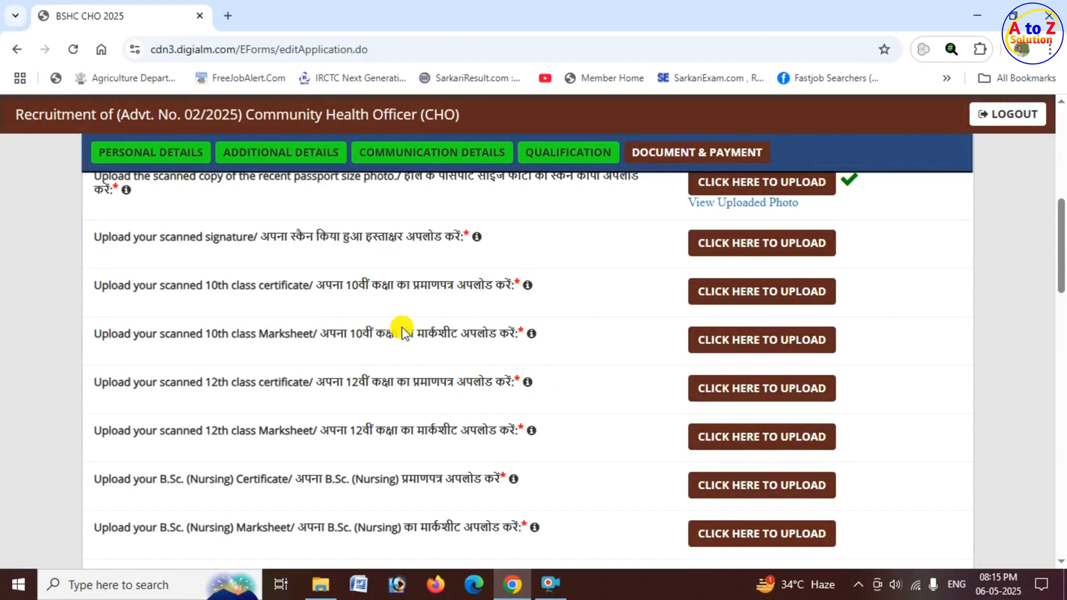
# Check the file size and format requirements for uploading the scanned 10th class certificate, and close the upload window.
pyautogui.moveTo(211, 283); pyautogui.dragTo(321, 285)
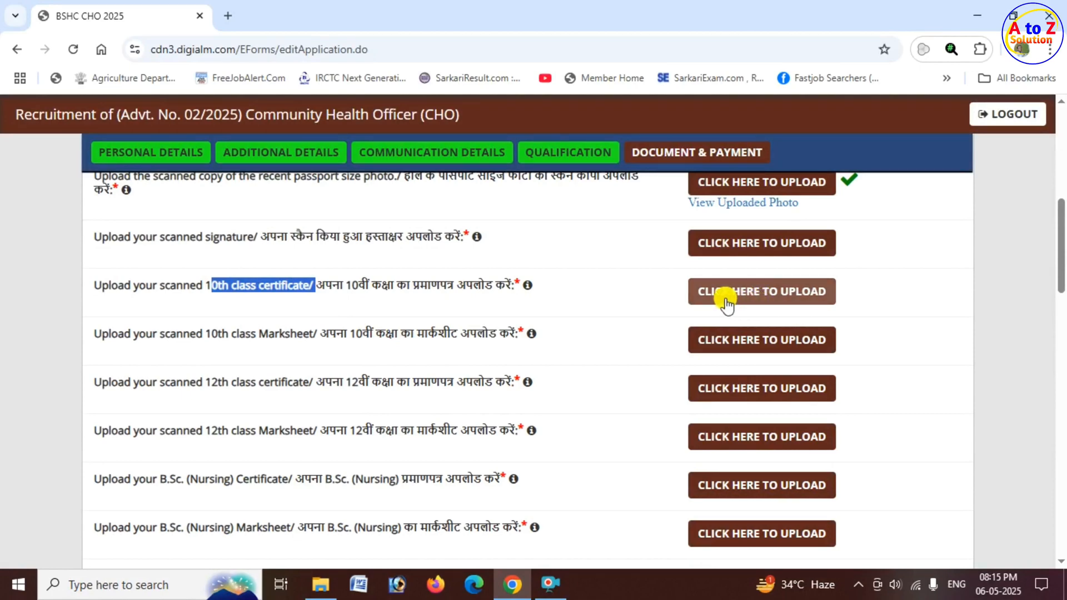
pyautogui.click(781, 297)
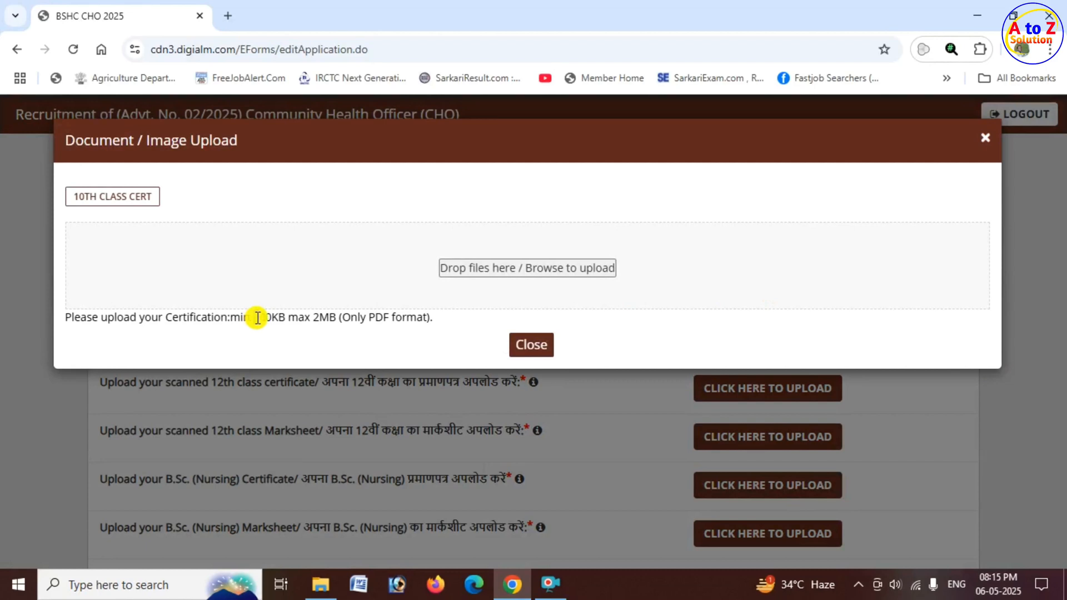
pyautogui.moveTo(255, 318); pyautogui.dragTo(428, 318)
pyautogui.click(532, 347)
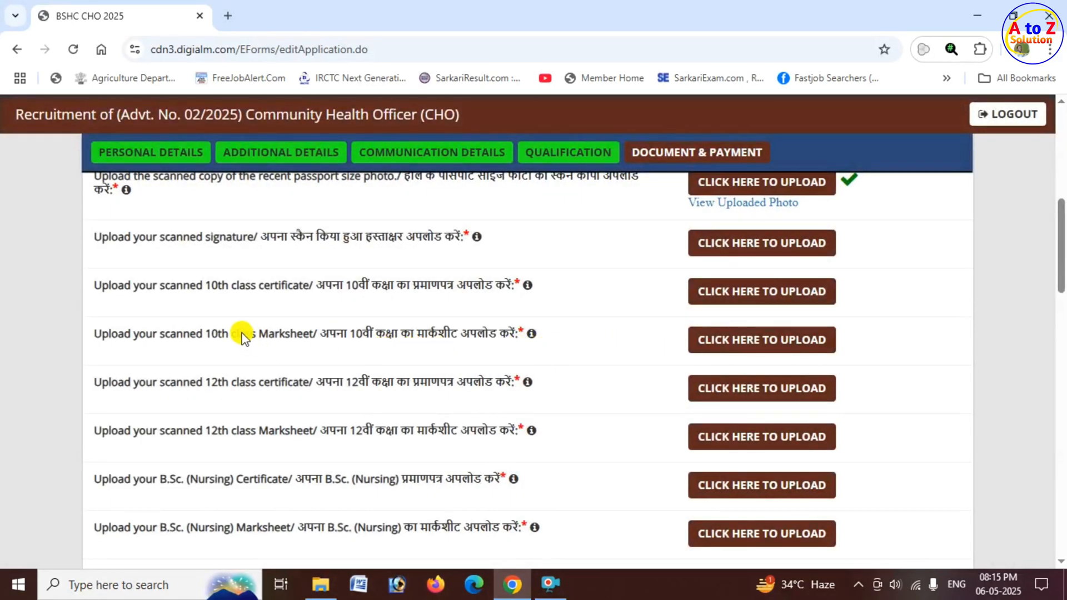
# Review the upload entries for the 10th class marksheet and the 12th class certificate and marksheet.
pyautogui.moveTo(240, 334); pyautogui.dragTo(319, 334)
pyautogui.moveTo(195, 382); pyautogui.dragTo(319, 383)
pyautogui.scroll(-1, 318, 409)
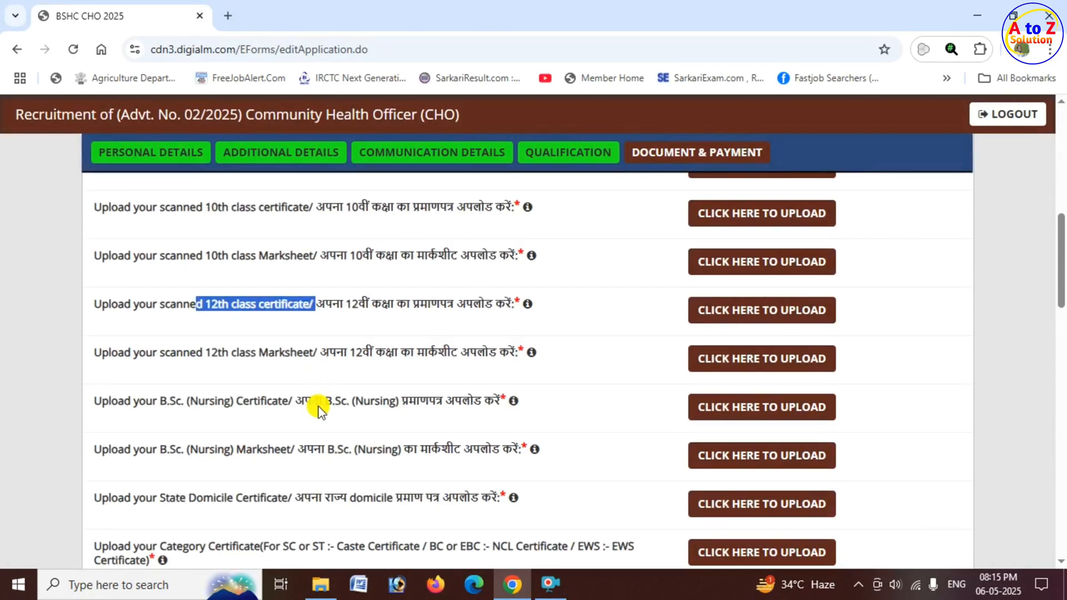
pyautogui.moveTo(212, 352); pyautogui.dragTo(318, 353)
pyautogui.scroll(-1, 318, 355)
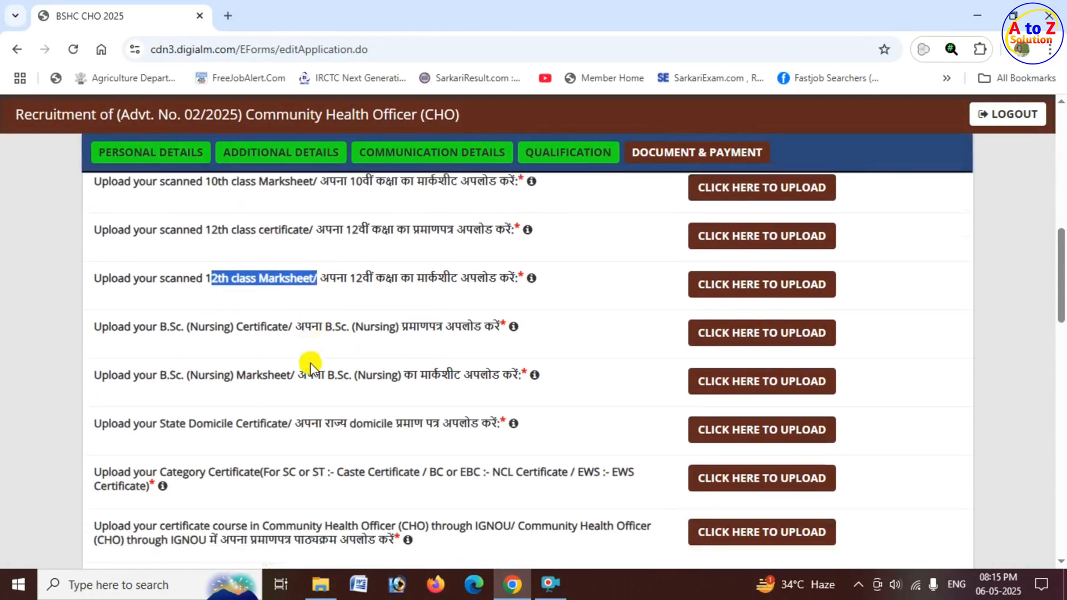
# Check the file size requirements for the B.Sc. (Nursing) certificate upload, and review the B.Sc. (Nursing) marksheet entry.
pyautogui.moveTo(159, 326); pyautogui.dragTo(529, 329)
pyautogui.click(767, 331)
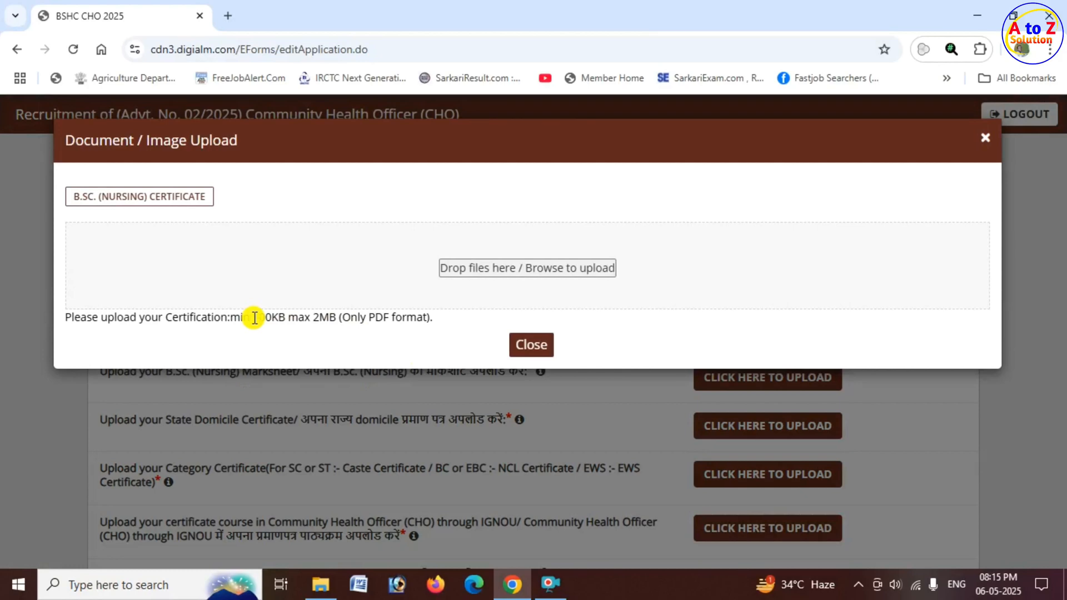
pyautogui.moveTo(254, 318); pyautogui.dragTo(335, 318)
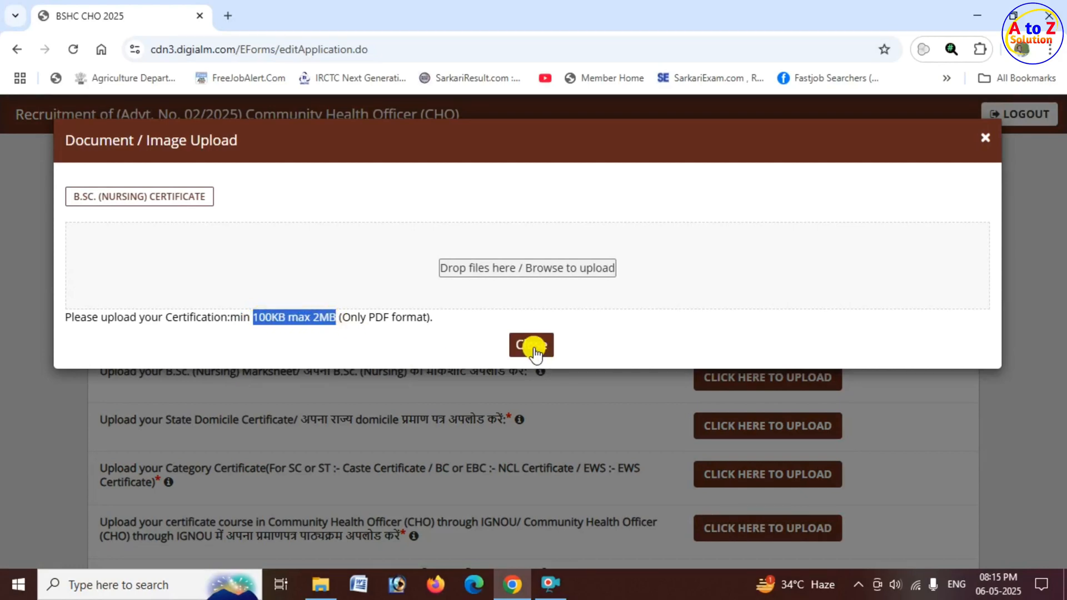
pyautogui.click(533, 346)
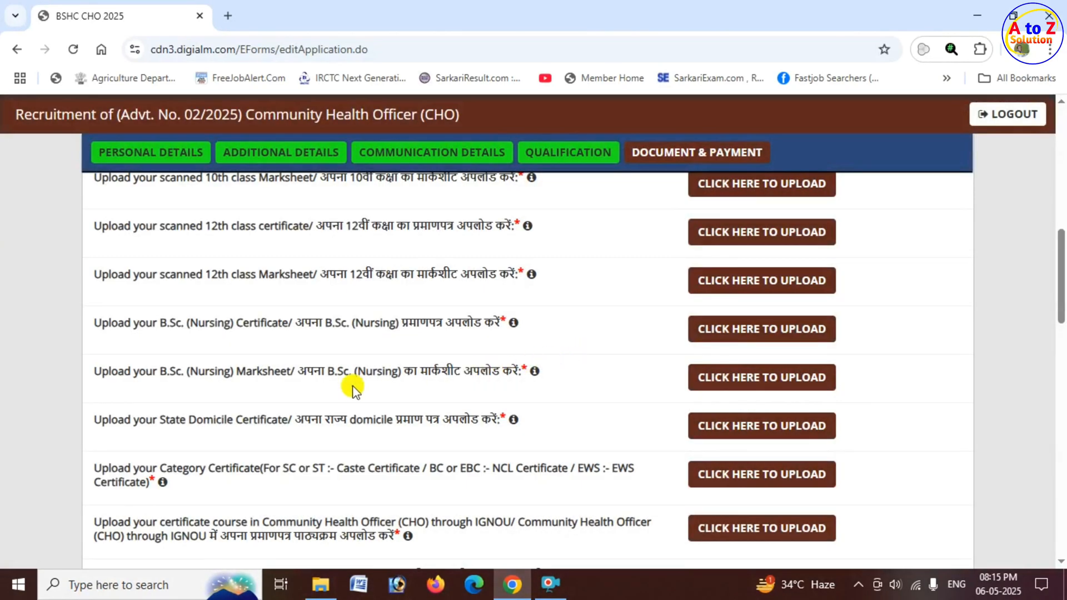
pyautogui.moveTo(161, 374); pyautogui.dragTo(521, 374)
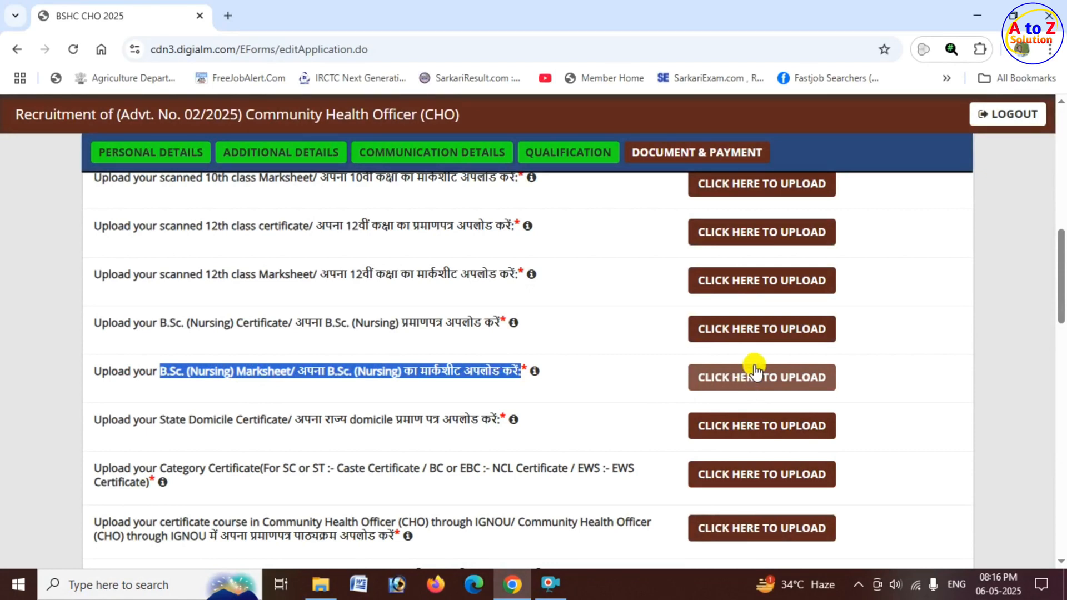
# Review the State Domicile Certificate entry and which category certificate is required for SC/ST, BC/EBC and EWS candidates.
pyautogui.scroll(-1, 689, 371)
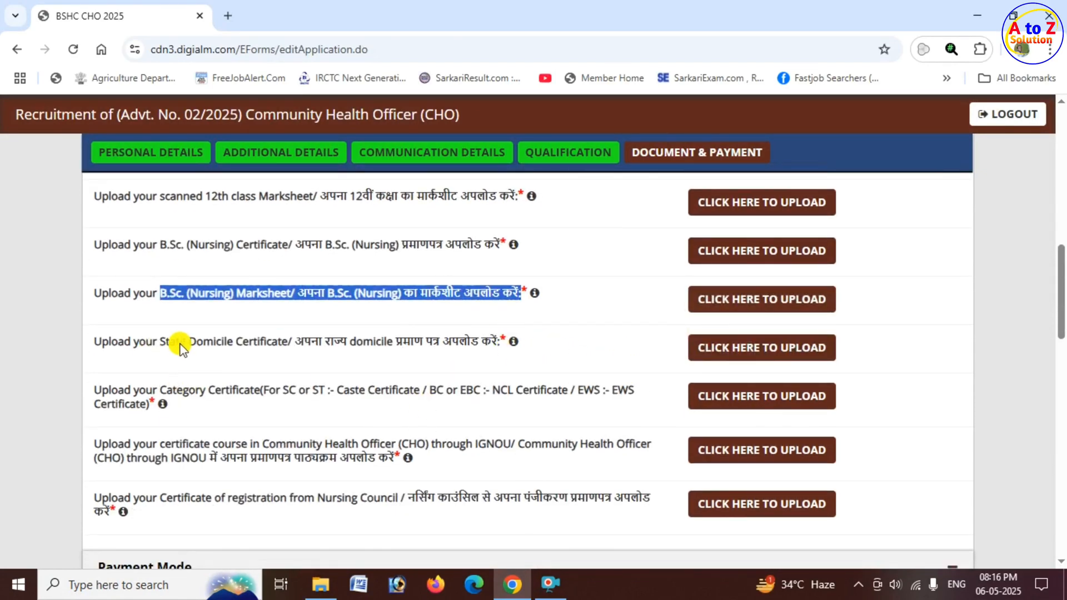
pyautogui.moveTo(180, 341); pyautogui.dragTo(295, 349)
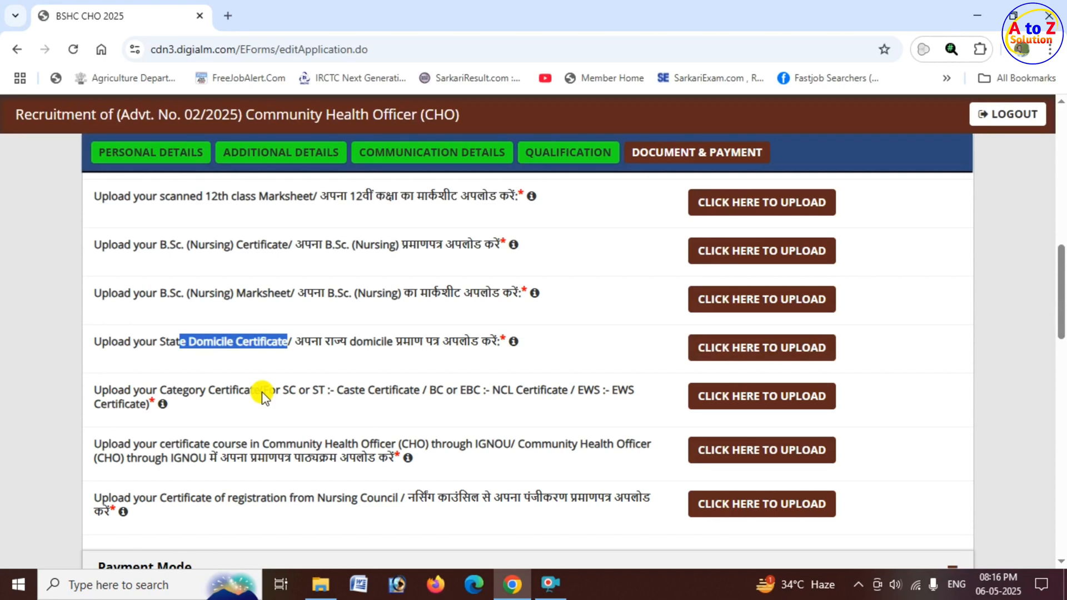
pyautogui.moveTo(263, 395); pyautogui.dragTo(425, 397)
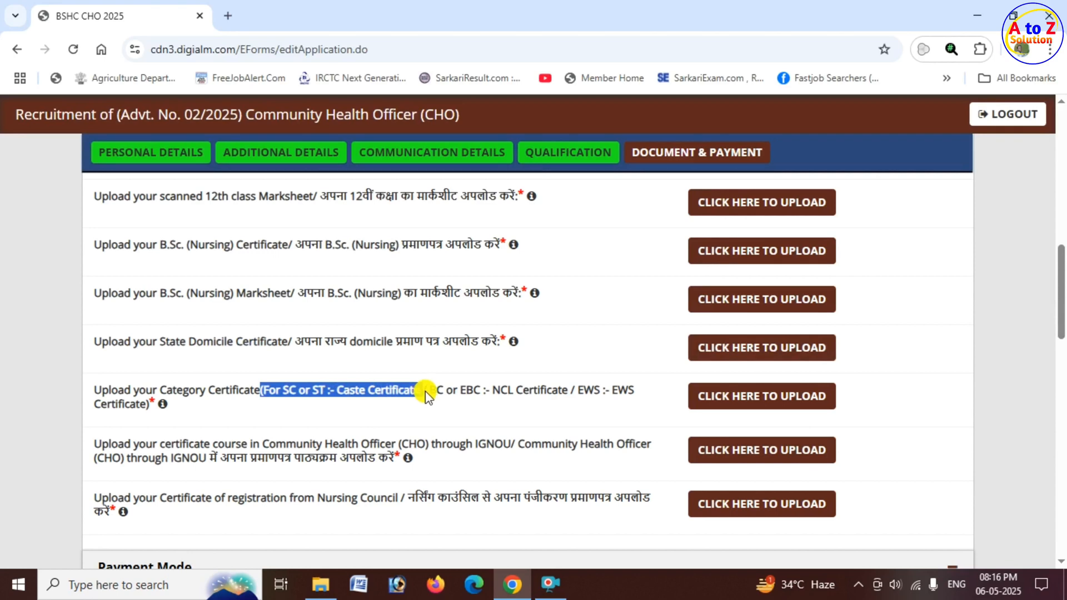
pyautogui.moveTo(492, 394); pyautogui.dragTo(576, 405)
pyautogui.click(588, 409)
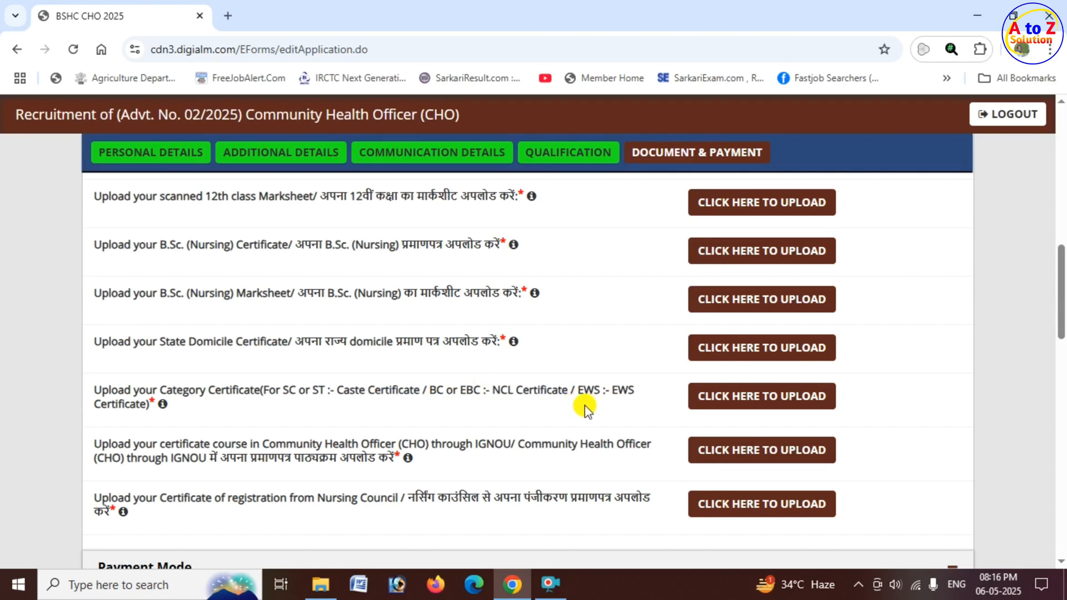
pyautogui.moveTo(578, 393); pyautogui.dragTo(644, 396)
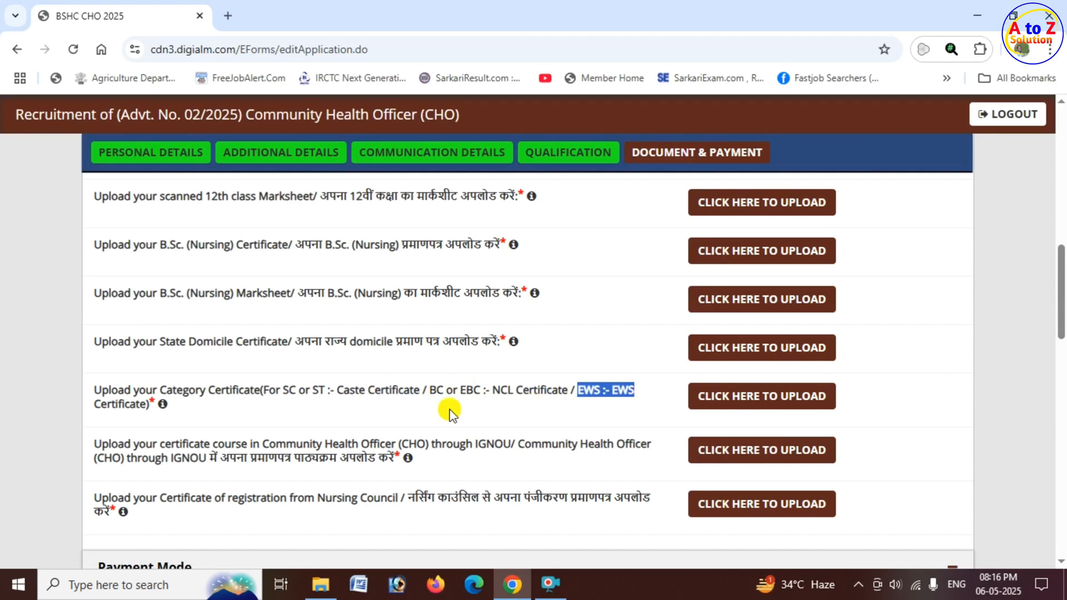
pyautogui.moveTo(282, 393); pyautogui.dragTo(418, 400)
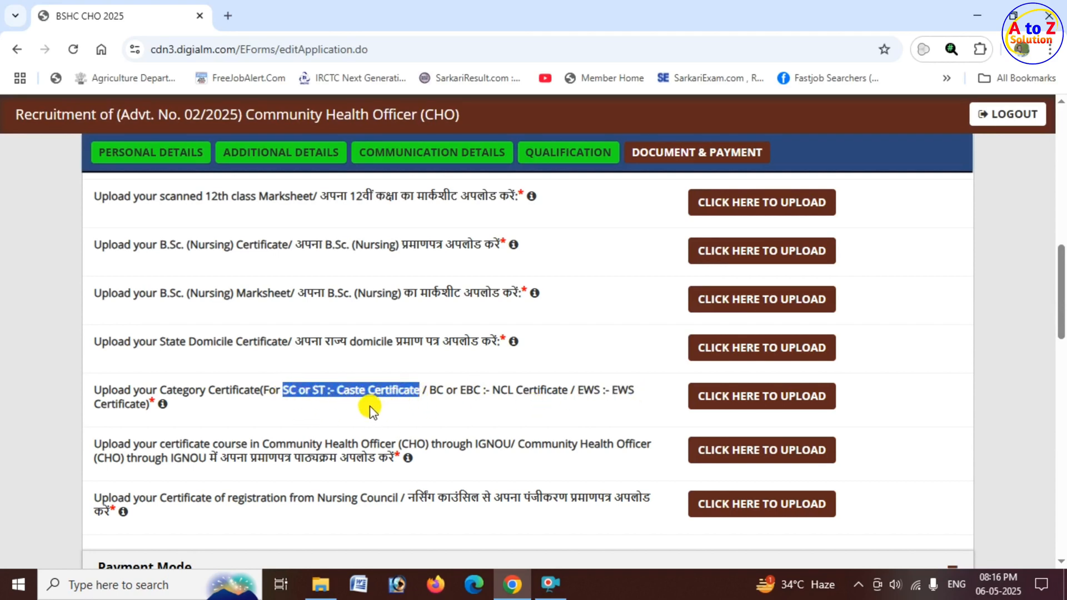
# Review the upload entries for the IGNOU Community Health Officer course certificate and the Nursing Council registration certificate.
pyautogui.scroll(-1, 357, 410)
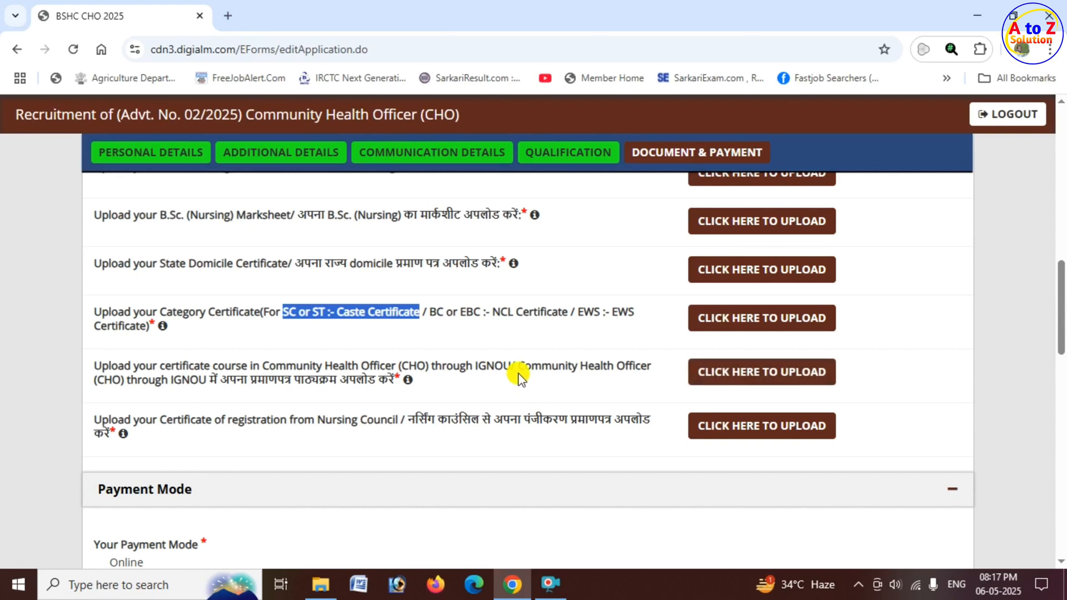
pyautogui.moveTo(517, 369); pyautogui.dragTo(572, 369)
pyautogui.click(126, 438)
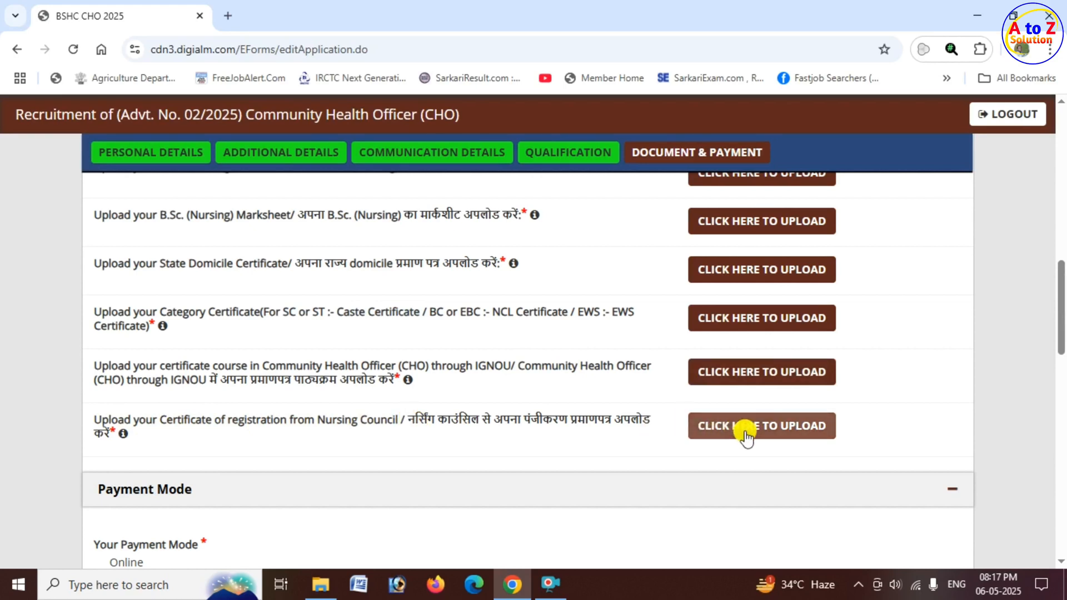
# Review the payment mode, the payment instructions and the applicable registration fee.
pyautogui.scroll(-1, 197, 447)
pyautogui.scroll(-2, 197, 447)
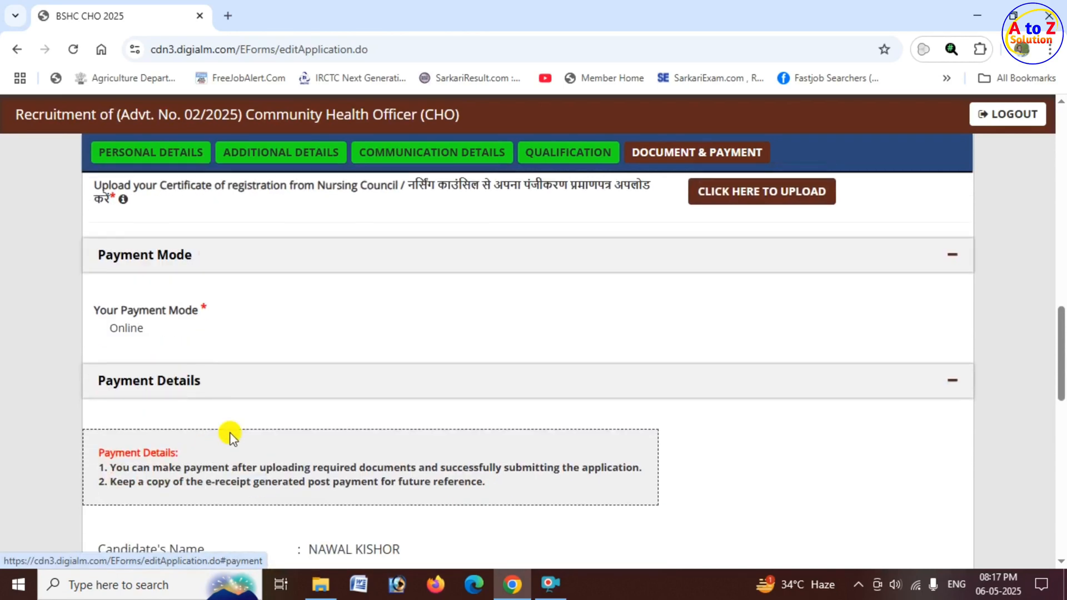
pyautogui.moveTo(100, 262); pyautogui.dragTo(174, 261)
pyautogui.moveTo(106, 310); pyautogui.dragTo(205, 318)
pyautogui.scroll(-2, 251, 332)
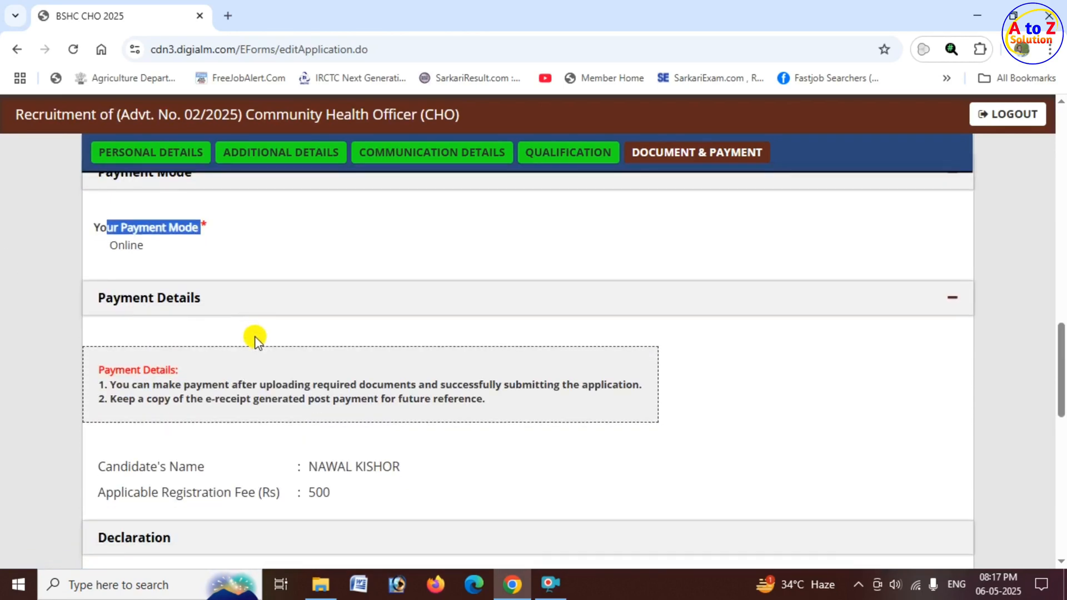
pyautogui.moveTo(308, 388); pyautogui.dragTo(411, 423)
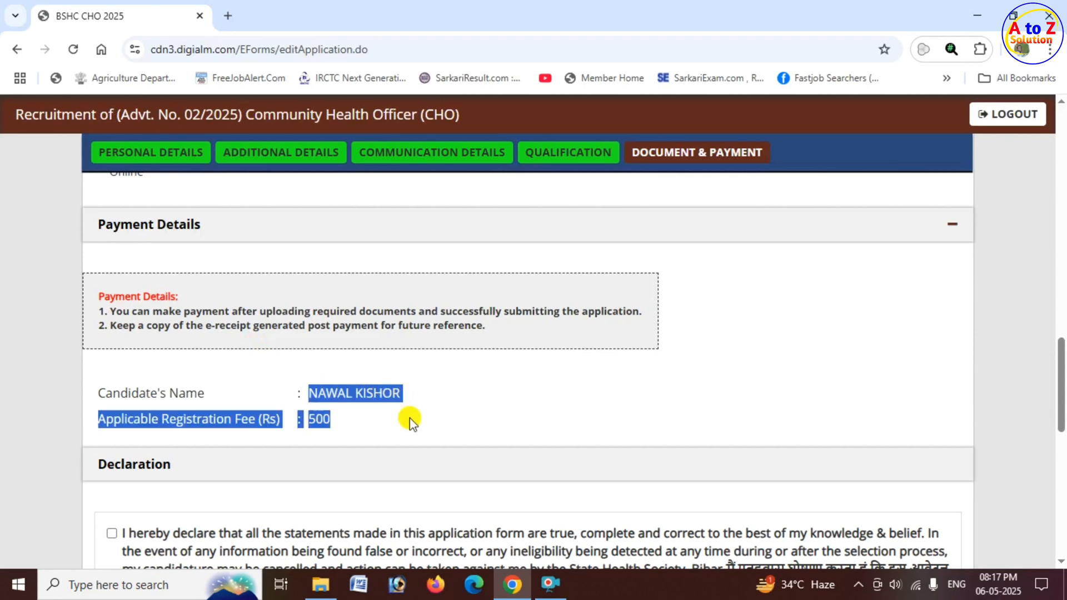
# Accept all the declaration statements, including the NOTE and I Agree.
pyautogui.scroll(-4, 179, 436)
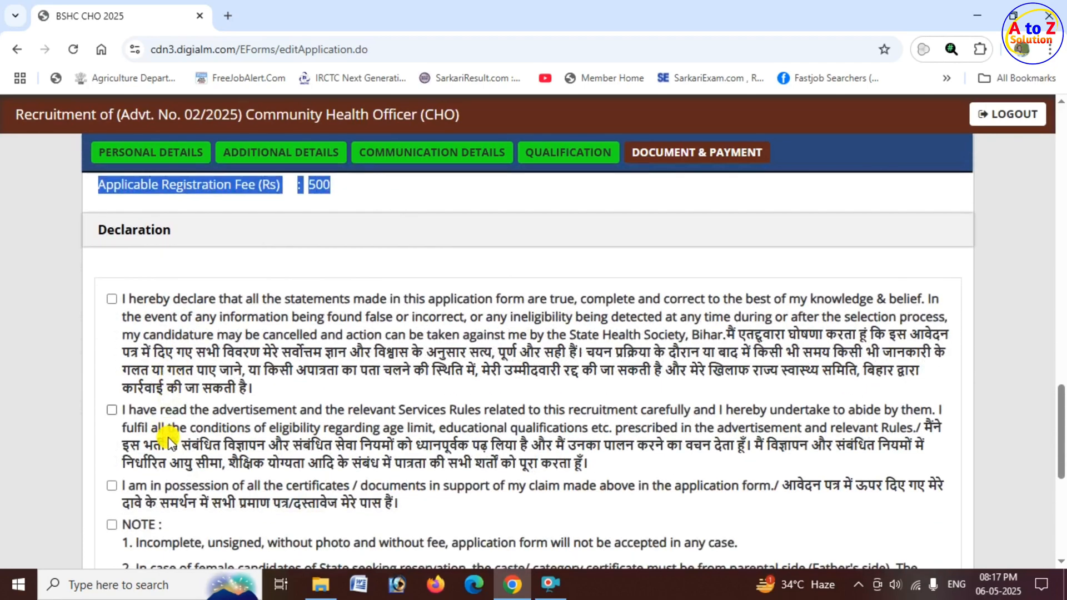
pyautogui.click(114, 222)
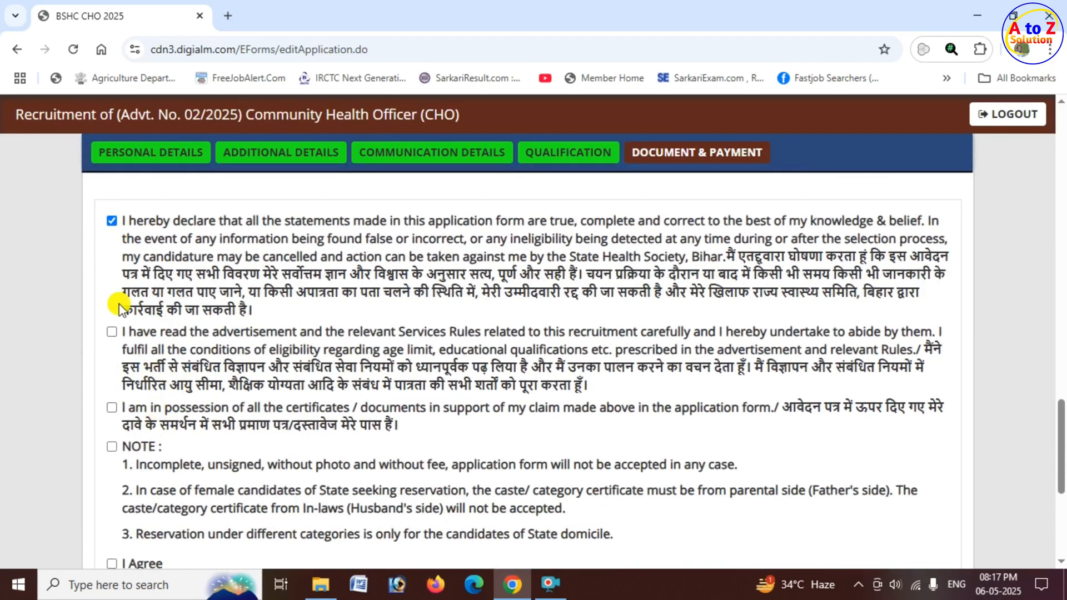
pyautogui.click(111, 331)
pyautogui.click(112, 410)
pyautogui.scroll(-3, 117, 401)
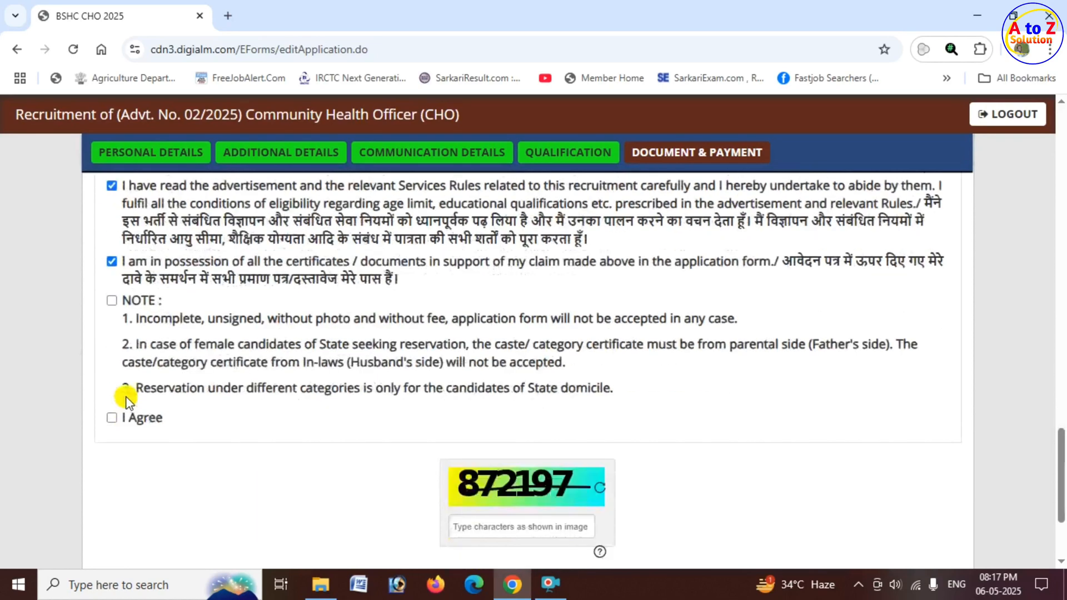
pyautogui.click(113, 291)
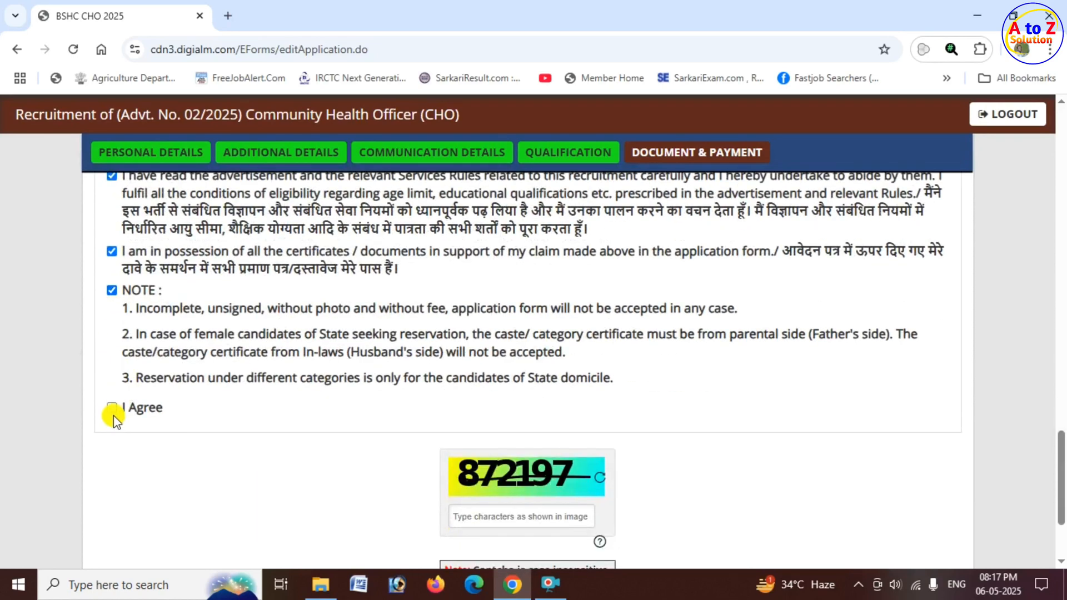
pyautogui.click(112, 409)
# Preview the filled application form, and close the preview.
pyautogui.scroll(-2, 391, 397)
pyautogui.scroll(-2, 395, 401)
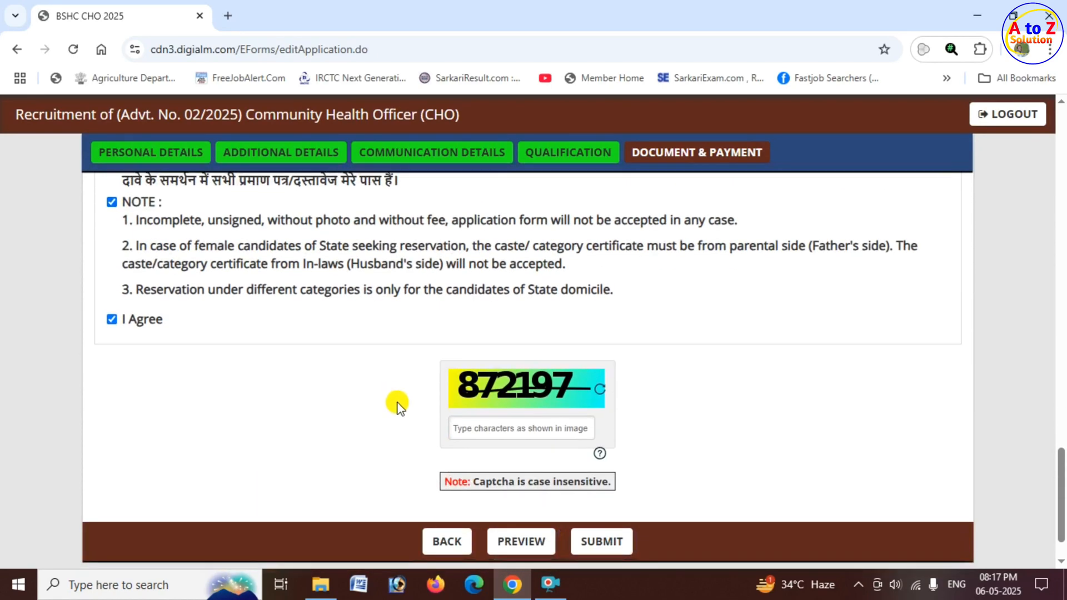
pyautogui.click(522, 373)
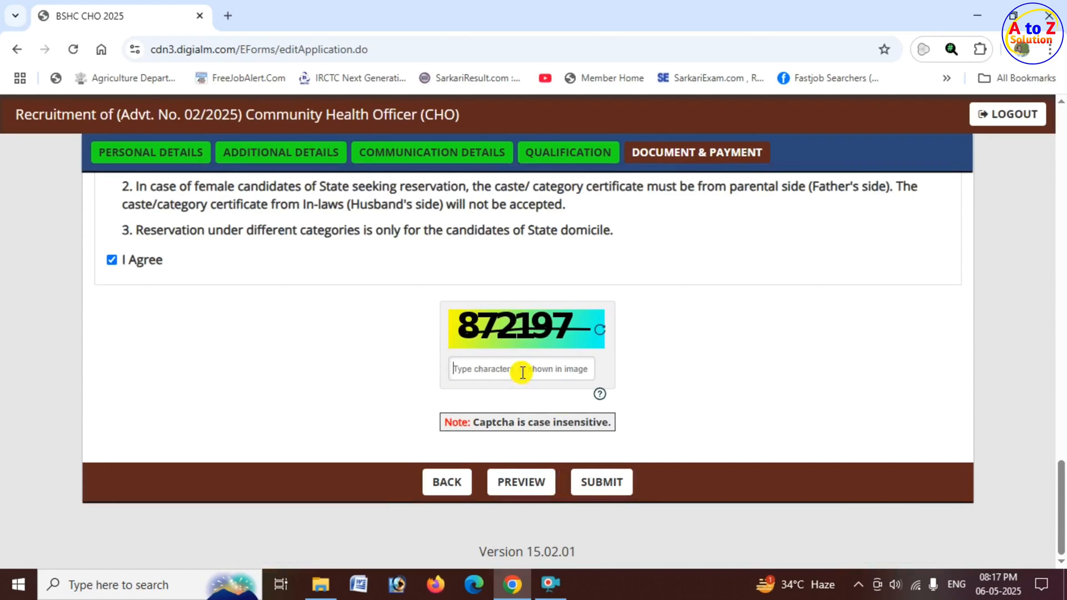
pyautogui.click(527, 491)
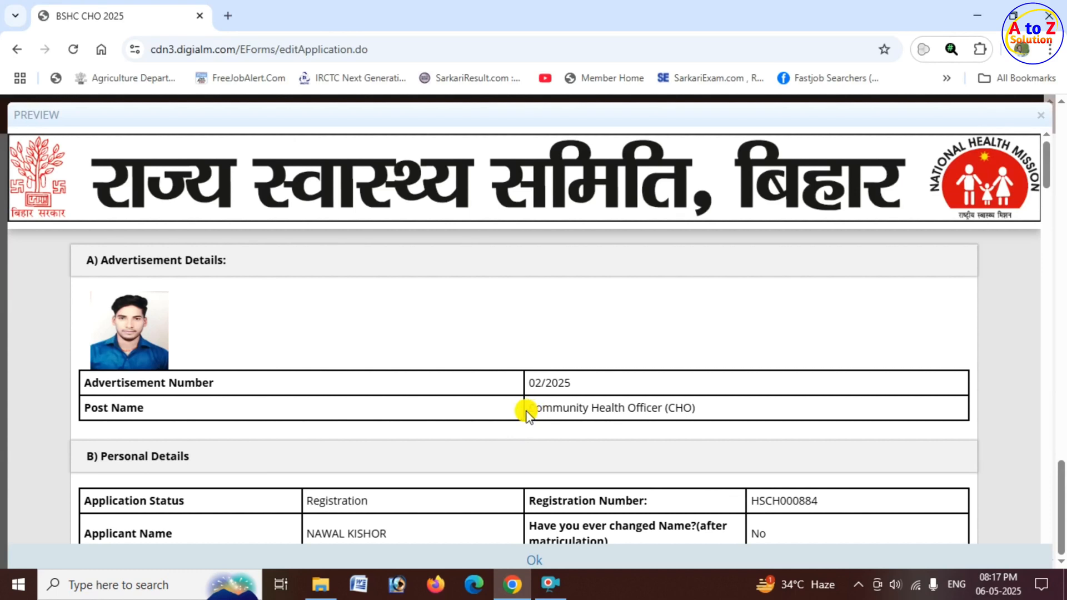
pyautogui.click(535, 564)
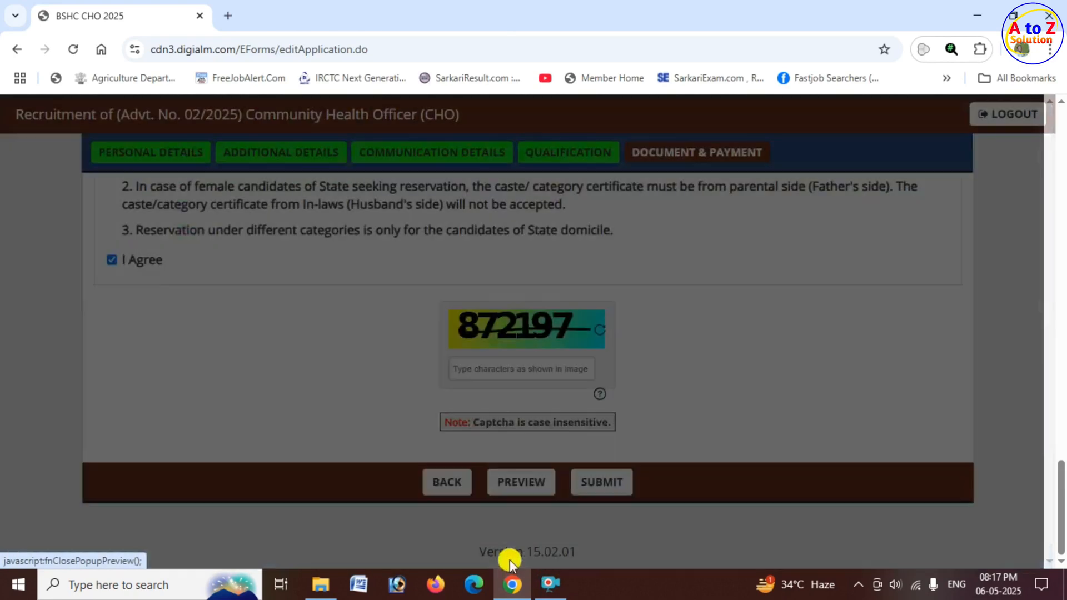